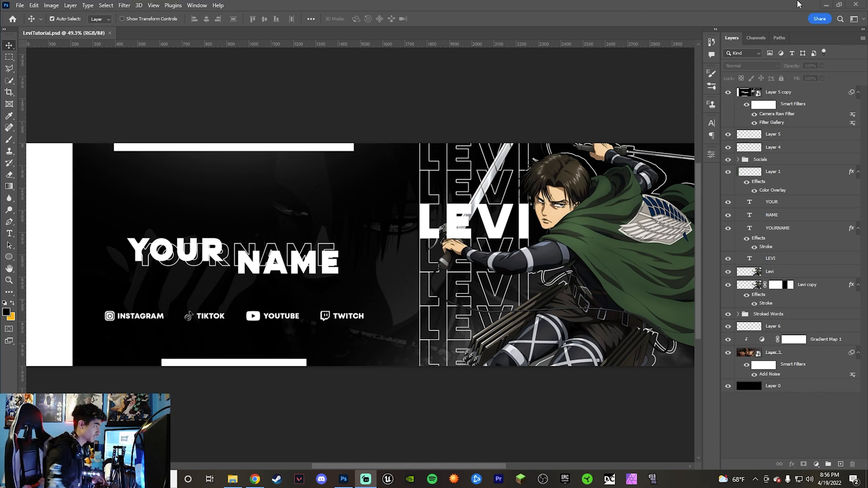
- Create a new 3000 x 1000 px document at 300 ppi and compare it briefly with the finished LeviTutorial.psd header
{"action": "left_click", "coordinate": [20, 5]}
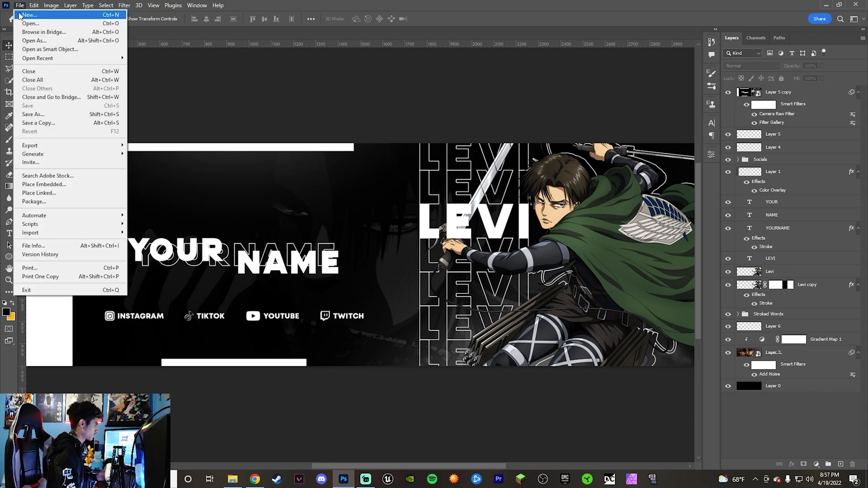
{"action": "left_click", "coordinate": [29, 14]}
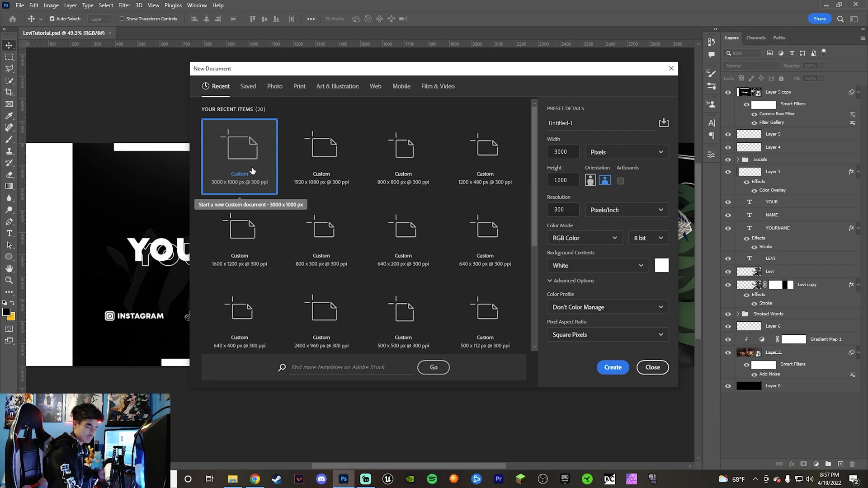
{"action": "double_click", "coordinate": [252, 171]}
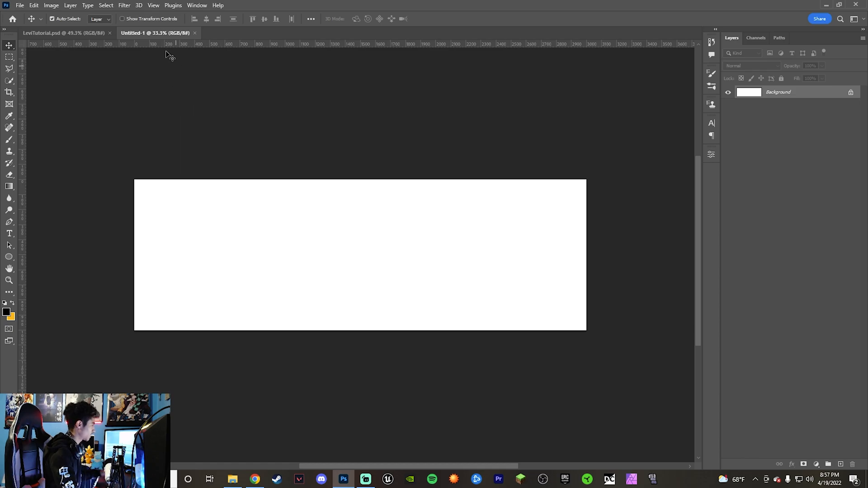
{"action": "left_click", "coordinate": [68, 32]}
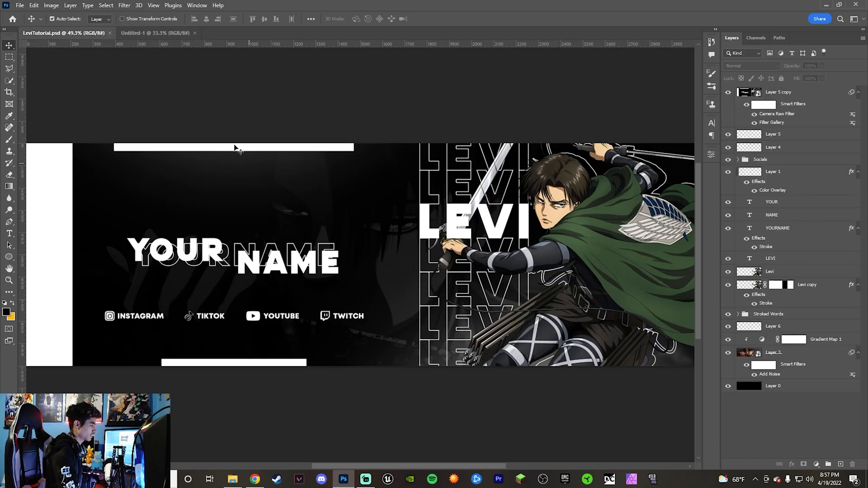
{"action": "left_click", "coordinate": [153, 33]}
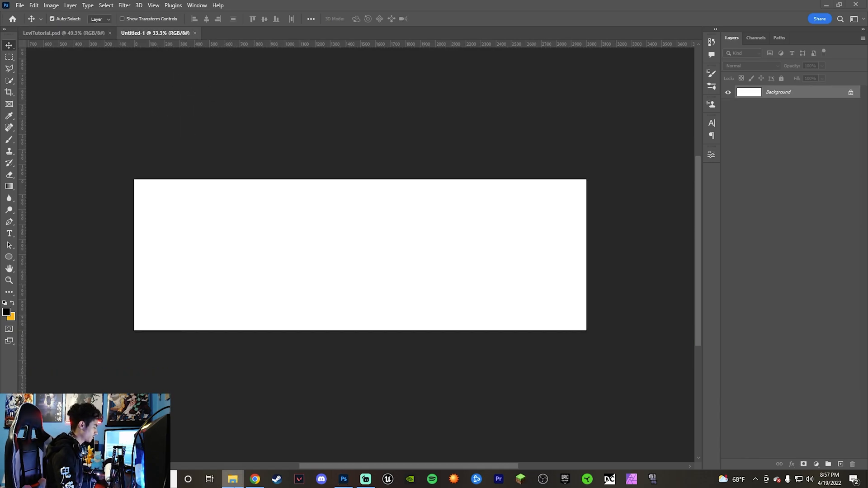
- Place the cutout Levi character image and the close-up Levi sword picture from the file folder into the blank document
{"action": "left_click_drag", "start_coordinate": [0, 289], "coordinate": [333, 297]}
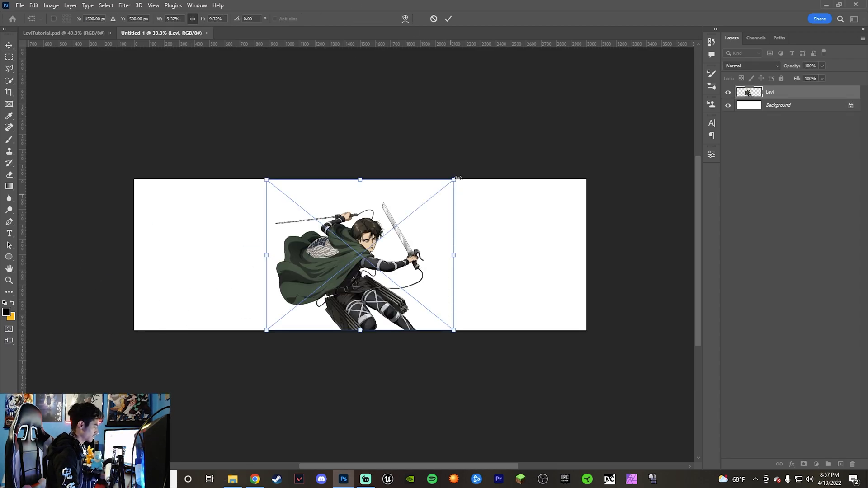
{"action": "left_click", "coordinate": [447, 19]}
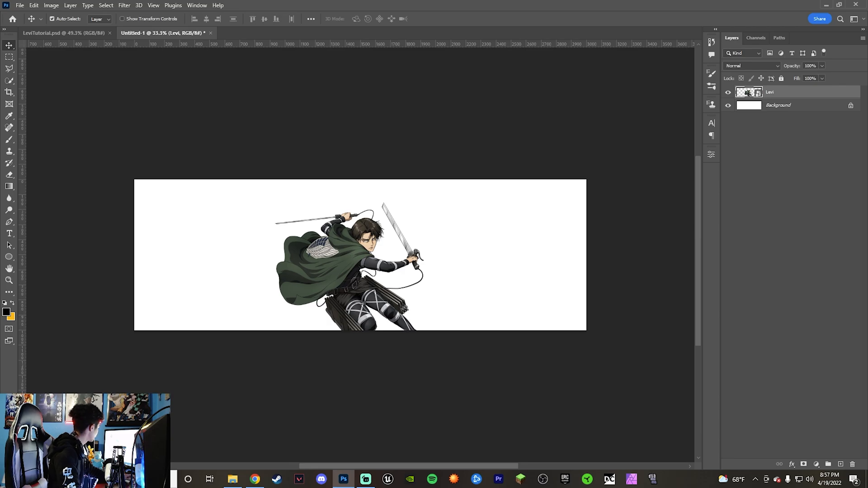
{"action": "left_click_drag", "start_coordinate": [0, 275], "coordinate": [504, 200]}
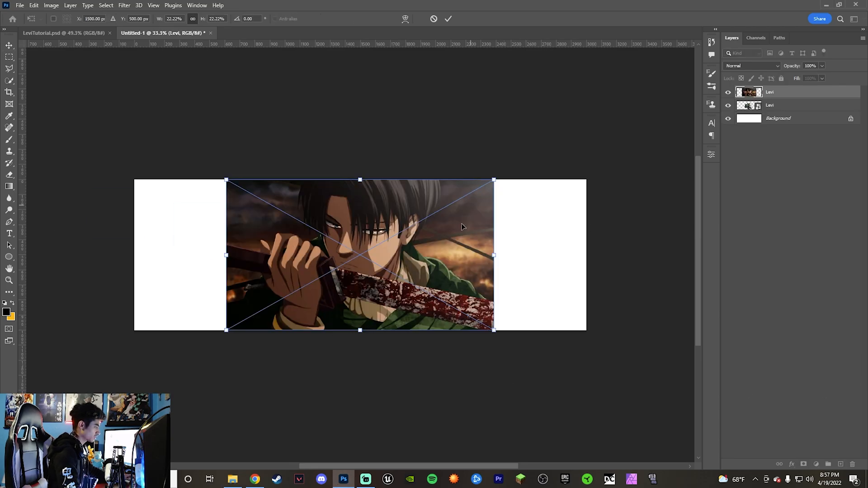
{"action": "left_click", "coordinate": [448, 20]}
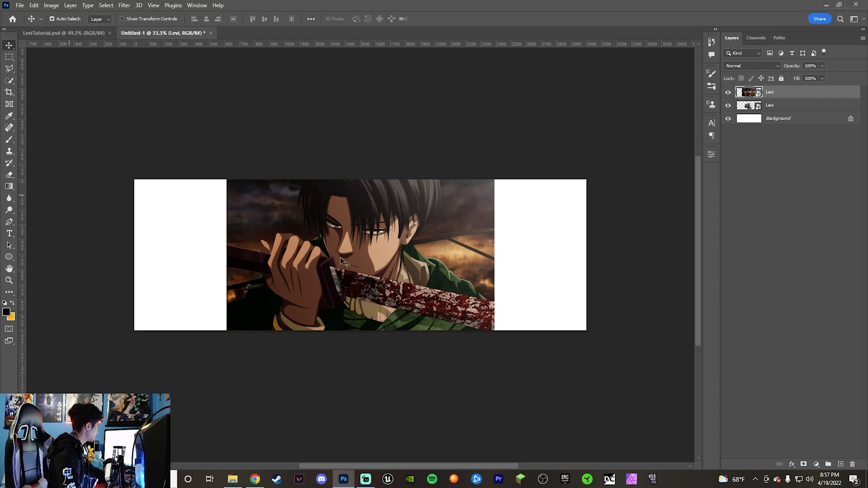
- Move the cutout Levi layer above the close-up picture and rasterize both Levi layers
{"action": "left_click_drag", "start_coordinate": [811, 113], "coordinate": [745, 89]}
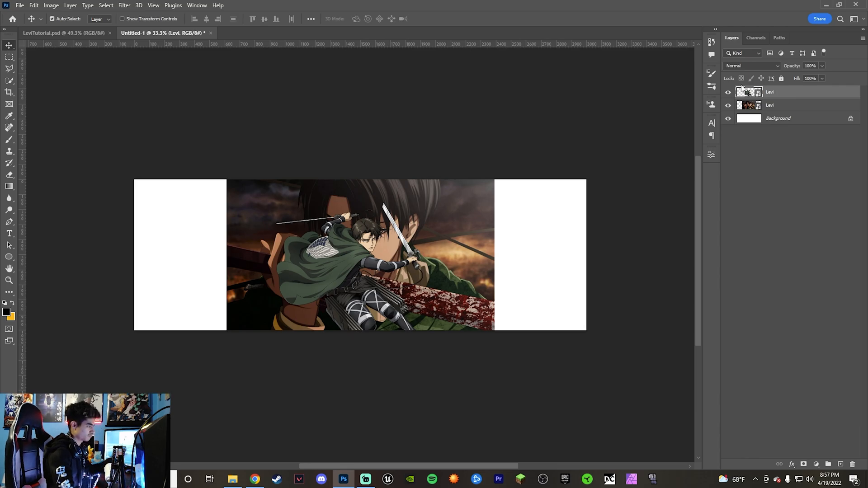
{"action": "right_click", "coordinate": [799, 105]}
{"action": "left_click", "coordinate": [719, 247]}
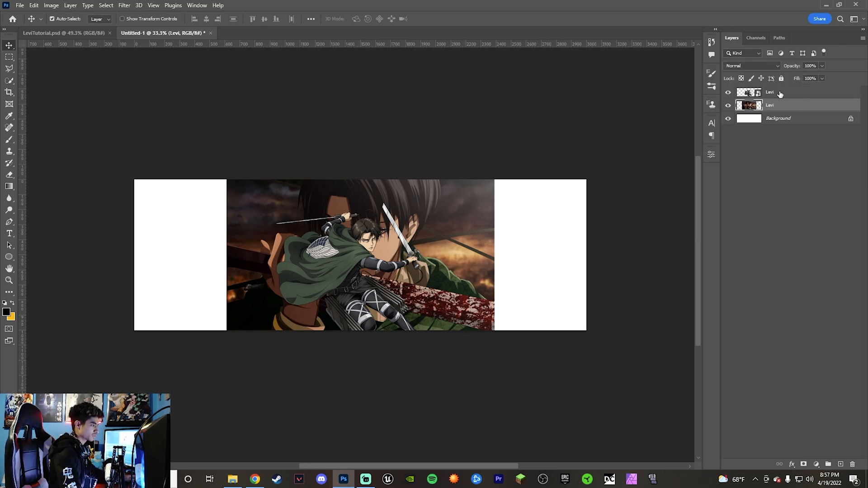
{"action": "right_click", "coordinate": [799, 92]}
{"action": "left_click", "coordinate": [727, 246]}
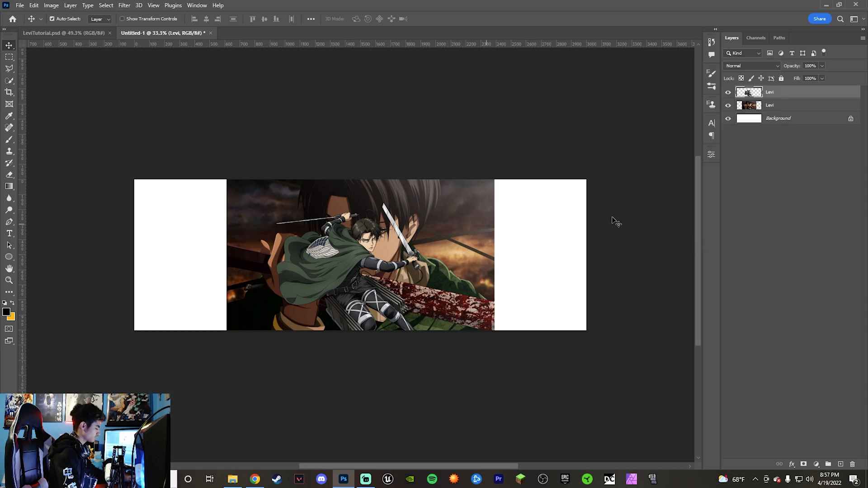
- Scale the close-up Levi picture up from its centre until it fills the full width of the canvas
{"action": "left_click", "coordinate": [774, 107]}
{"action": "key", "text": "ctrl+t"}
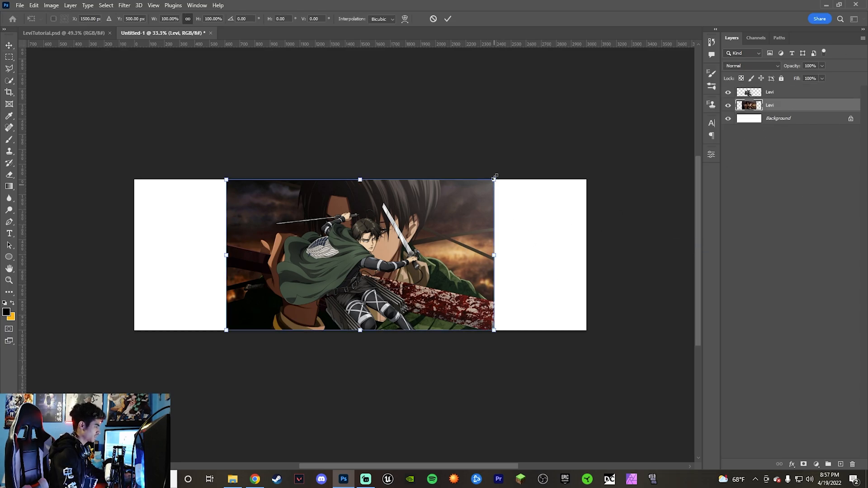
{"action": "left_click_drag", "start_coordinate": [494, 177], "coordinate": [595, 139]}
{"action": "key", "text": "Return"}
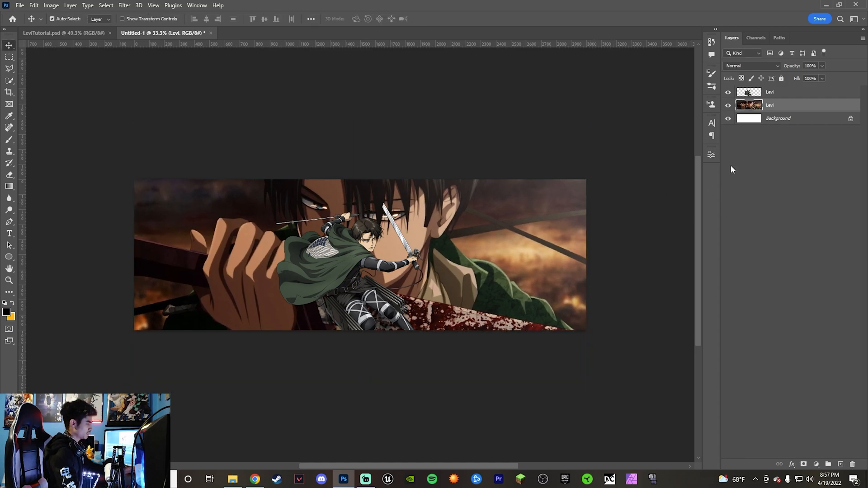
- Enlarge the cutout character to about 148%, flip it horizontally and move it to the right side of the canvas
{"action": "left_click", "coordinate": [793, 92]}
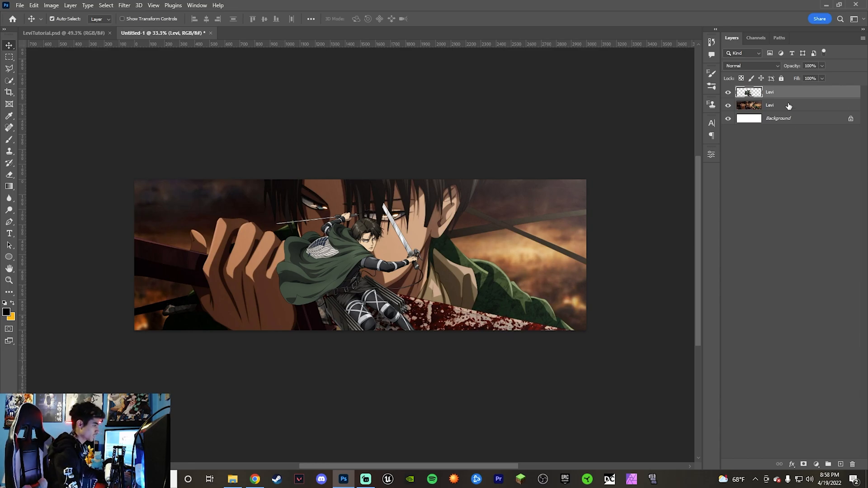
{"action": "key", "text": "ctrl+t"}
{"action": "left_click_drag", "start_coordinate": [424, 202], "coordinate": [459, 172]}
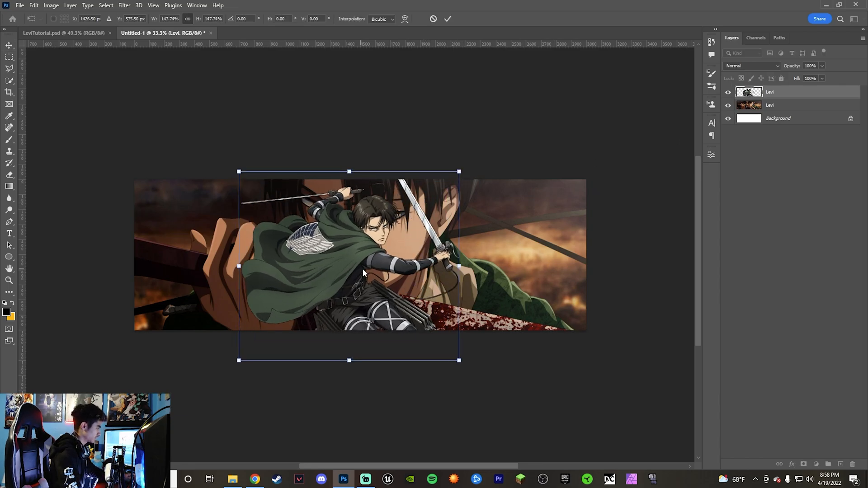
{"action": "right_click", "coordinate": [363, 273]}
{"action": "left_click", "coordinate": [384, 446]}
{"action": "left_click_drag", "start_coordinate": [353, 249], "coordinate": [531, 243]}
- Try the cutout character in its original facing direction, then flip it horizontally again
{"action": "right_click", "coordinate": [534, 244]}
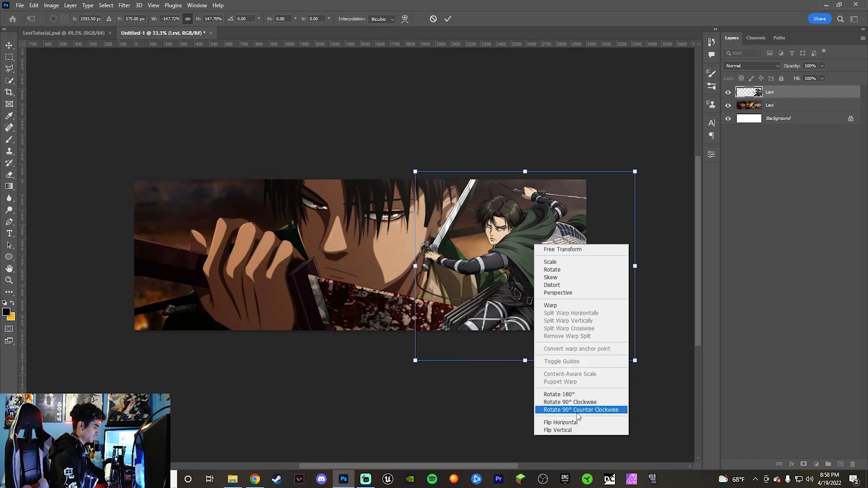
{"action": "left_click", "coordinate": [565, 422]}
{"action": "mouse_move", "coordinate": [456, 270]}
{"action": "left_mouse_down"}
{"action": "mouse_move", "coordinate": [471, 271]}
{"action": "mouse_move", "coordinate": [445, 270]}
{"action": "left_mouse_up"}
{"action": "right_click", "coordinate": [492, 262]}
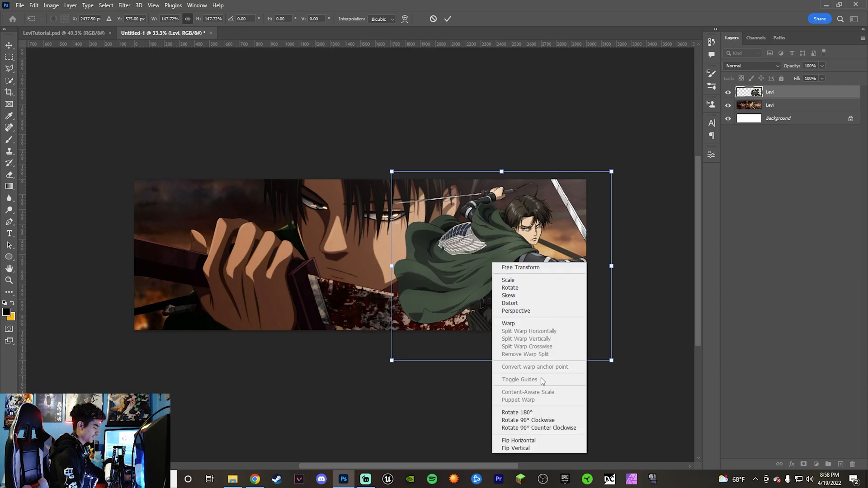
{"action": "left_click", "coordinate": [522, 440]}
- Position the flipped character at the canvas's right edge at about X 2602.5 px, Y 551 px, and apply the transform
{"action": "left_click_drag", "start_coordinate": [512, 256], "coordinate": [537, 256]}
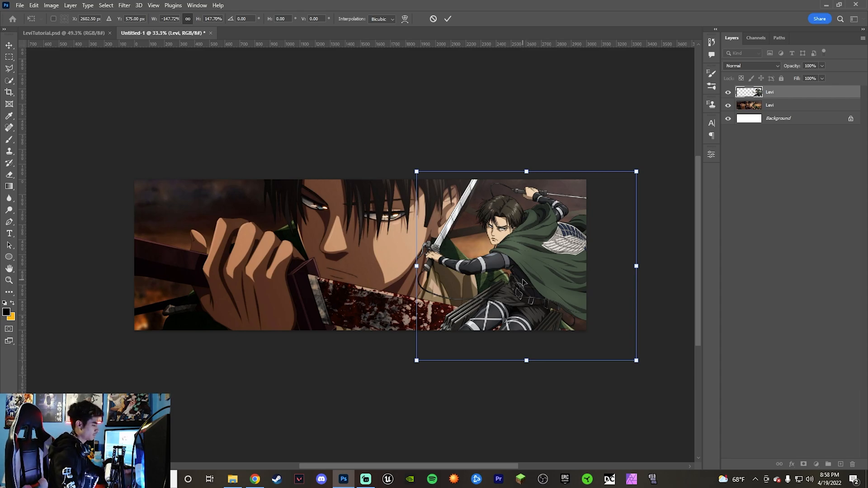
{"action": "left_click_drag", "start_coordinate": [551, 286], "coordinate": [549, 280]}
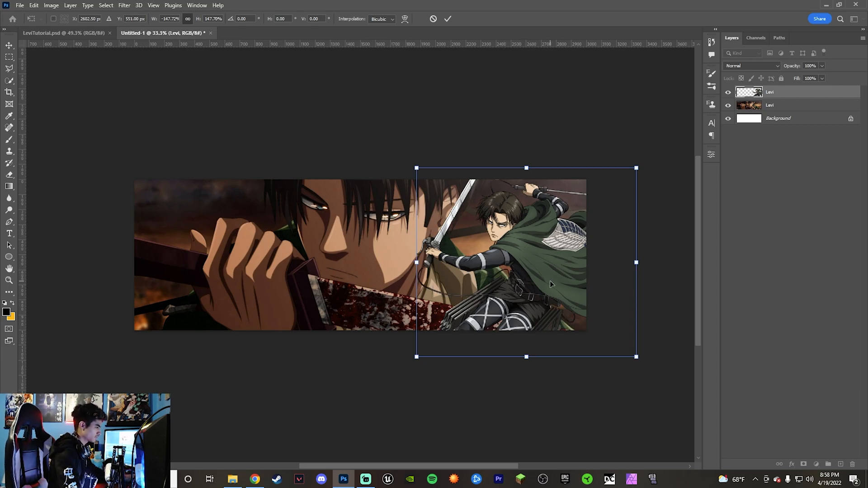
{"action": "key", "text": "Return"}
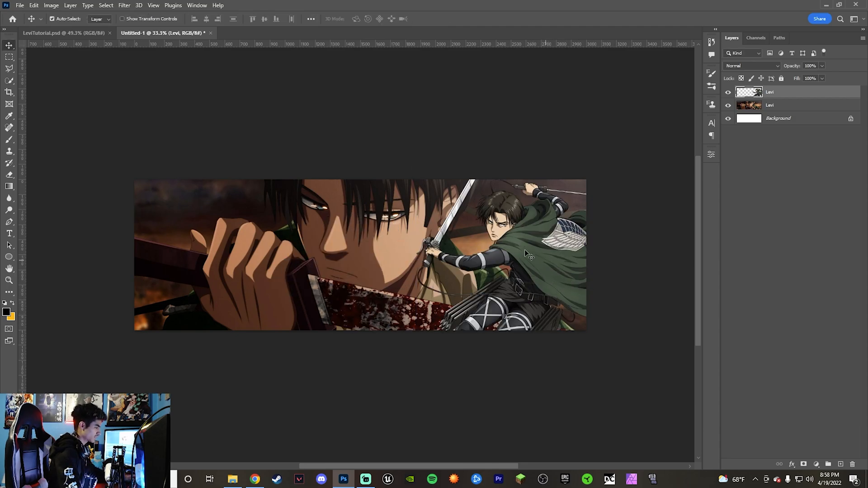
- Add a Gradient Map adjustment layer directly above the close-up Levi background picture
{"action": "left_click", "coordinate": [789, 108]}
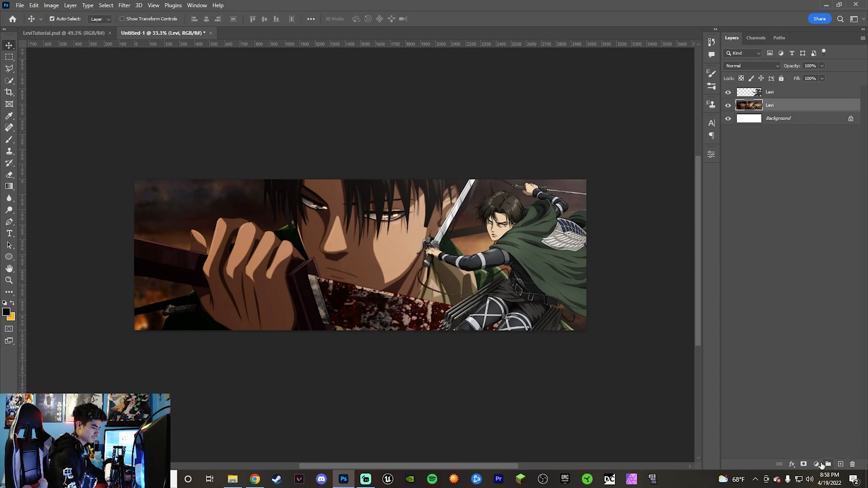
{"action": "left_click", "coordinate": [816, 464]}
{"action": "left_click", "coordinate": [818, 450]}
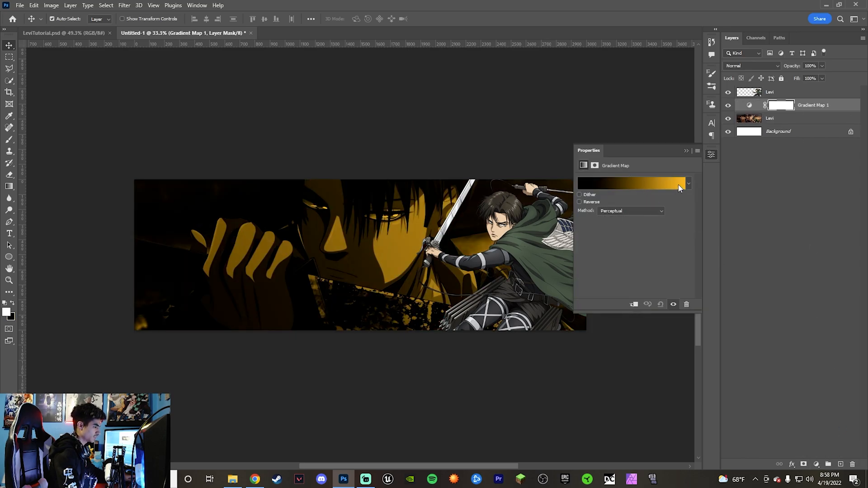
- Set the gradient map's orange end stop to dark grey 323232 and clip the adjustment to the background picture layer
{"action": "left_click", "coordinate": [679, 188]}
{"action": "double_click", "coordinate": [817, 296]}
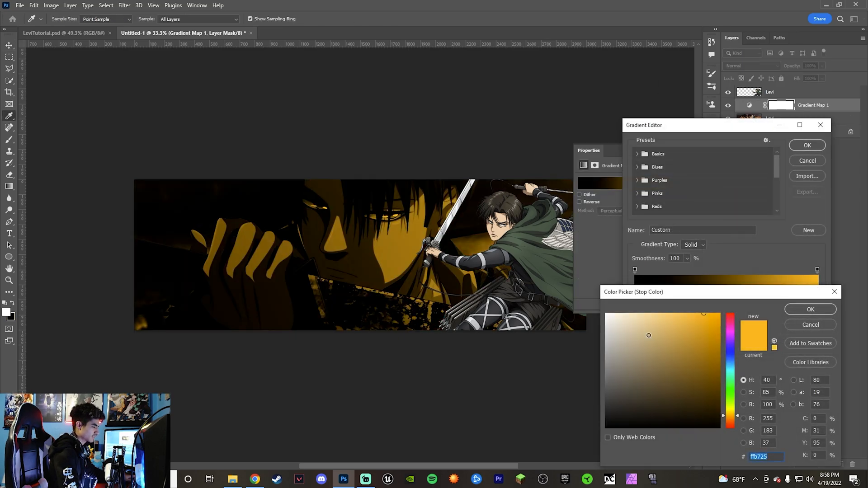
{"action": "type", "text": "ffffff"}
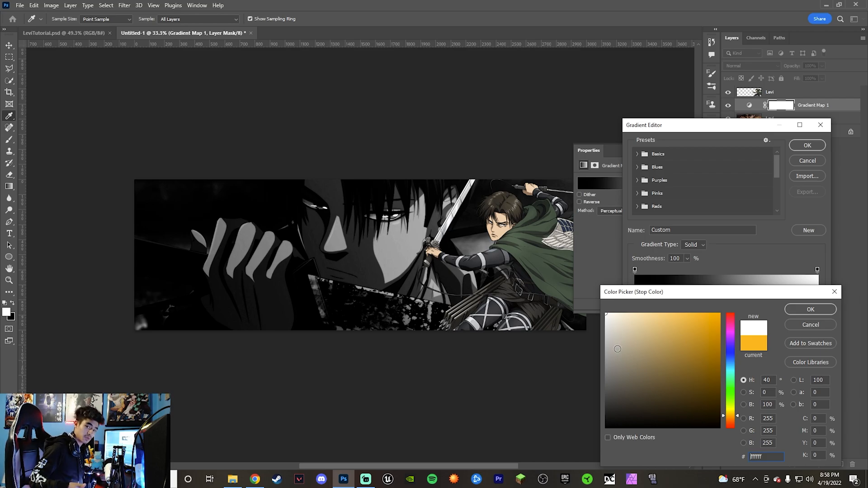
{"action": "type", "text": "bebebe"}
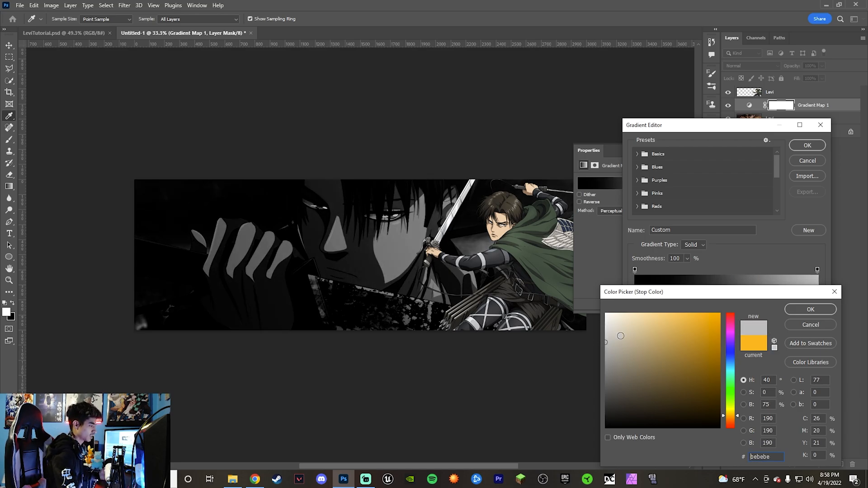
{"action": "mouse_move", "coordinate": [620, 336]}
{"action": "left_mouse_down"}
{"action": "mouse_move", "coordinate": [605, 351]}
{"action": "mouse_move", "coordinate": [604, 380]}
{"action": "mouse_move", "coordinate": [622, 374]}
{"action": "mouse_move", "coordinate": [604, 387]}
{"action": "mouse_move", "coordinate": [605, 402]}
{"action": "left_mouse_up"}
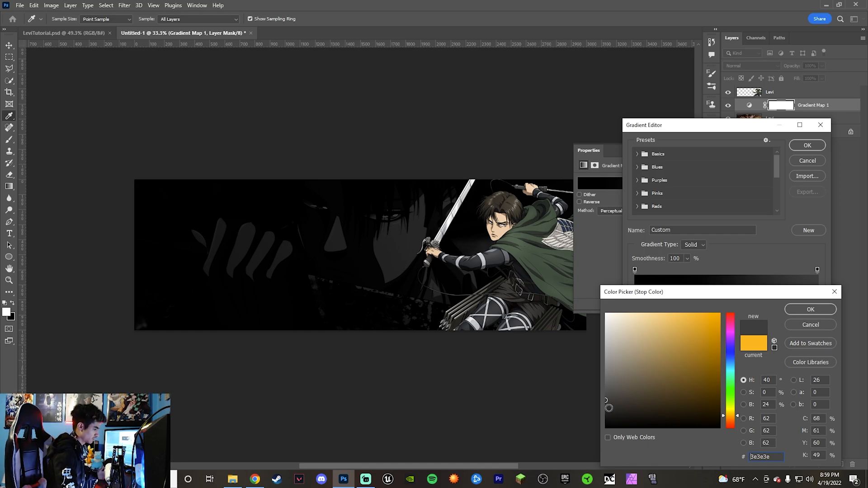
{"action": "left_click_drag", "start_coordinate": [609, 408], "coordinate": [605, 406]}
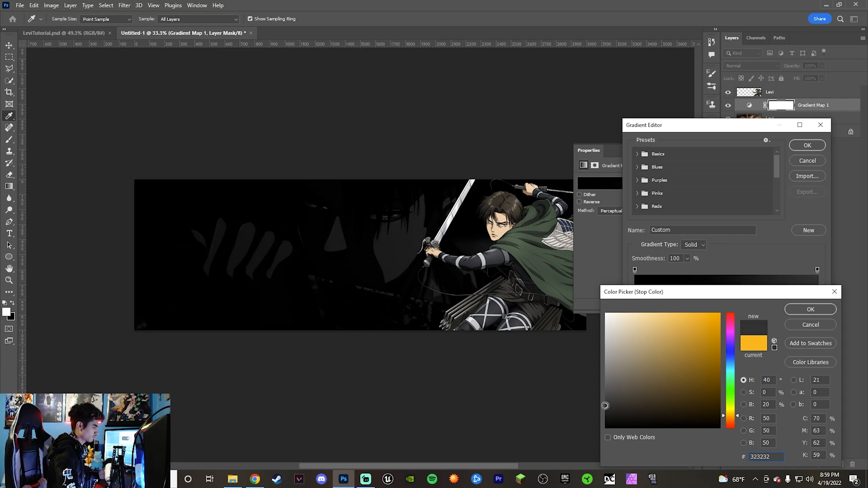
{"action": "left_click", "coordinate": [810, 310]}
{"action": "left_click", "coordinate": [807, 145]}
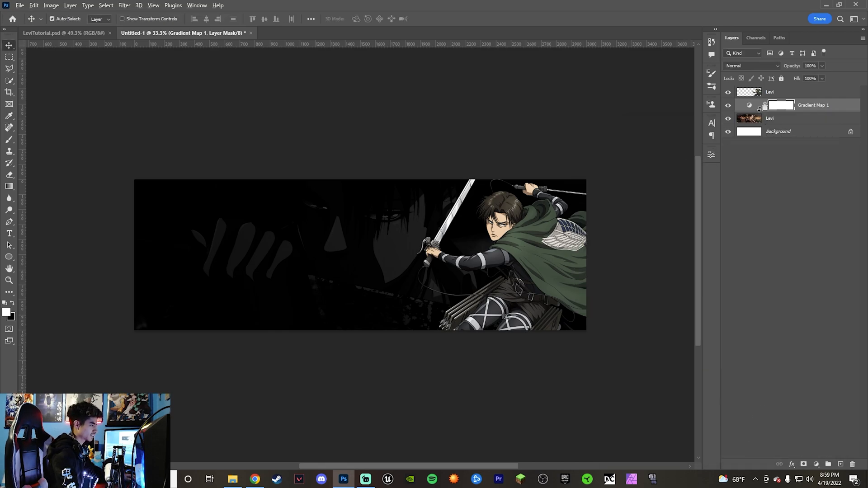
{"action": "left_click", "coordinate": [755, 112], "text": "alt"}
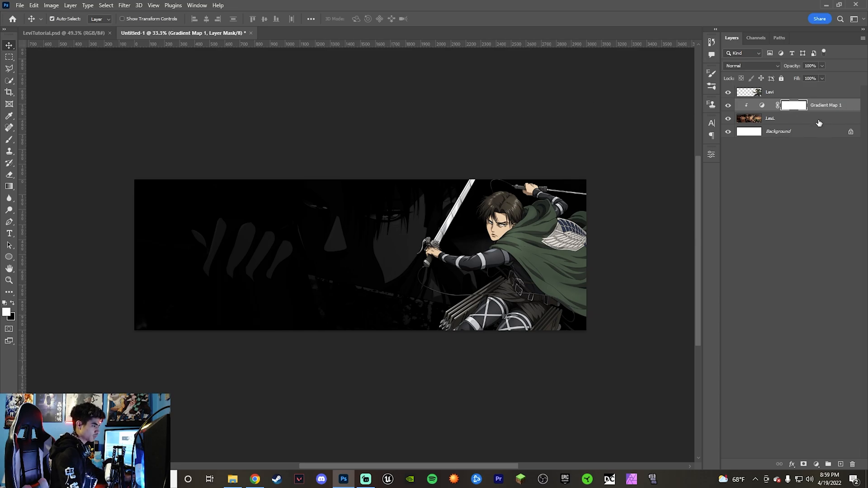
- With the character layer active, marquee-select a full-height strip about 250 px wide along the canvas's left edge
{"action": "left_click", "coordinate": [785, 92]}
{"action": "key", "text": "t"}
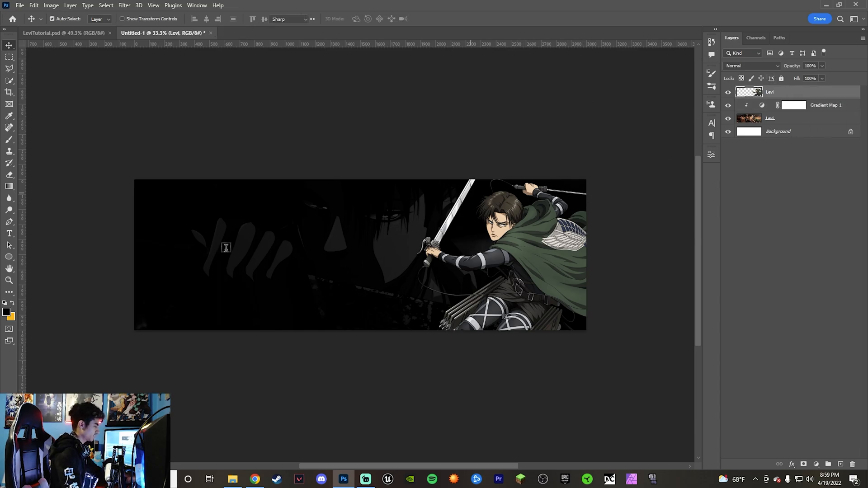
{"action": "key", "text": "m"}
{"action": "left_click_drag", "start_coordinate": [134, 179], "coordinate": [171, 366]}
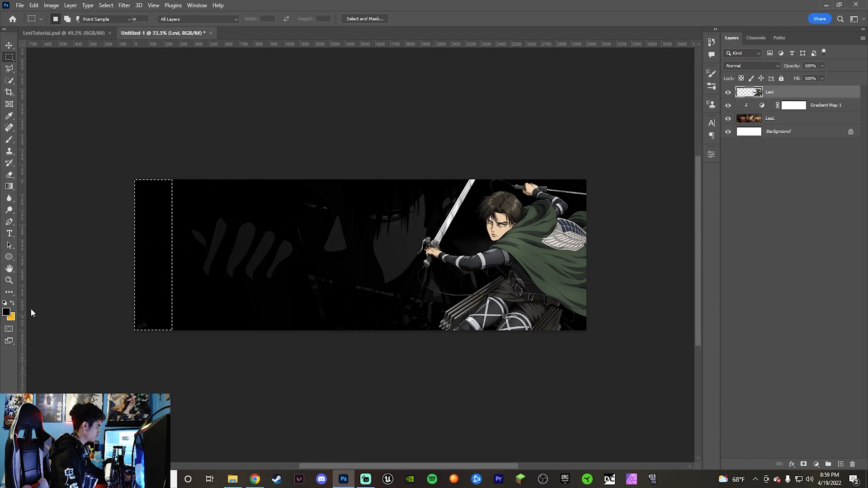
- Set the foreground colour to light grey ededed
{"action": "left_click", "coordinate": [7, 312]}
{"action": "type", "text": "ffffff"}
{"action": "double_click", "coordinate": [759, 457]}
{"action": "type", "text": "ededed"}
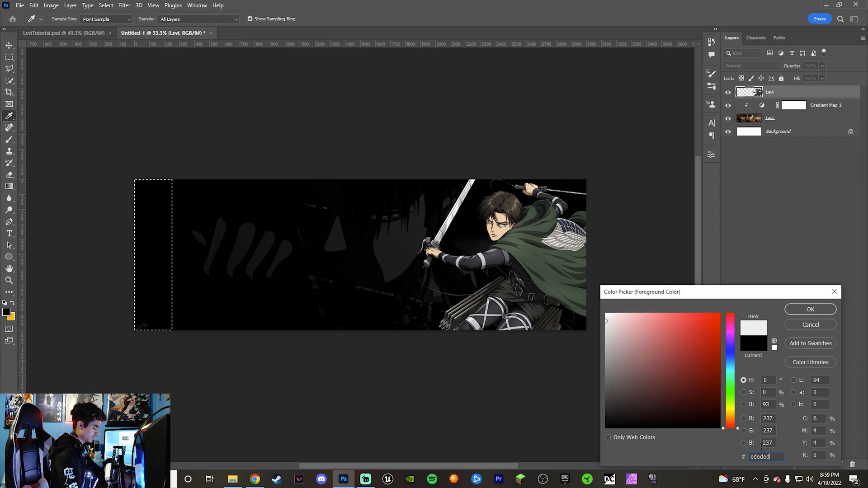
{"action": "key", "text": "Return"}
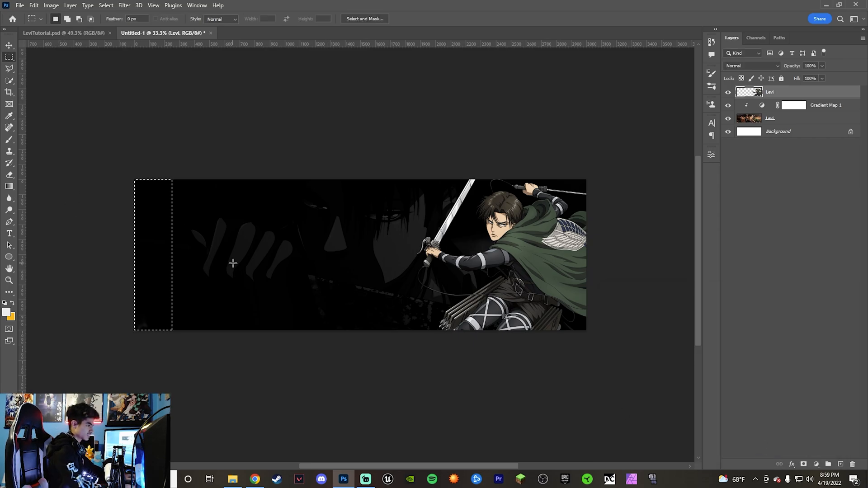
- Create a new layer above the character, fill the selected strip with the foreground colour and deselect
{"action": "key", "text": "ctrl+shift+n"}
{"action": "key", "text": "Return"}
{"action": "key", "text": "alt+BackSpace"}
{"action": "key", "text": "ctrl+d"}
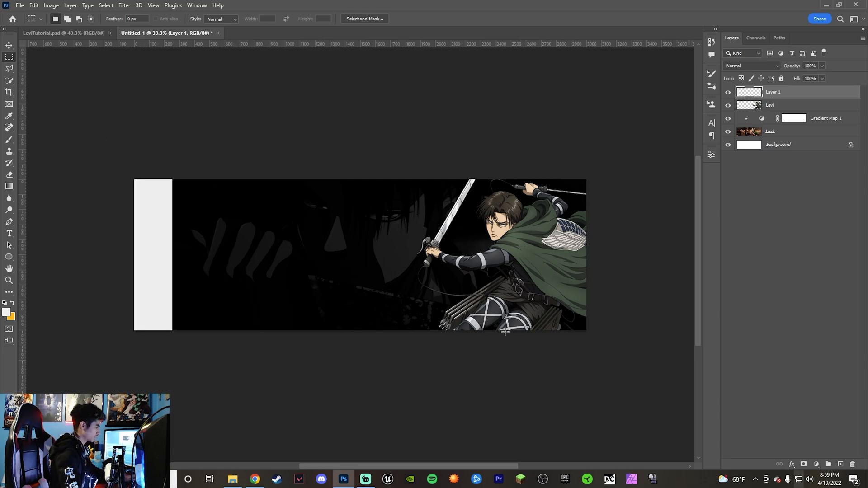
- Add the title text YOURNAME on the dark area beside the light strip and move it slightly right and down
{"action": "key", "text": "t"}
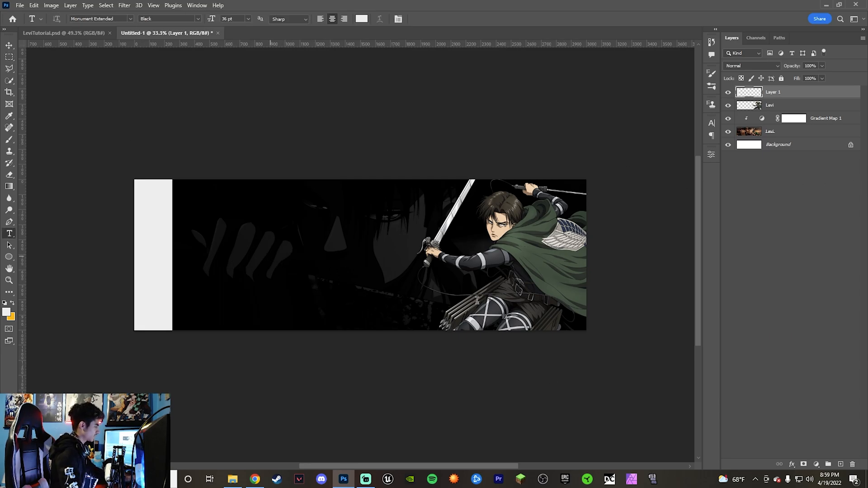
{"action": "left_click", "coordinate": [270, 258]}
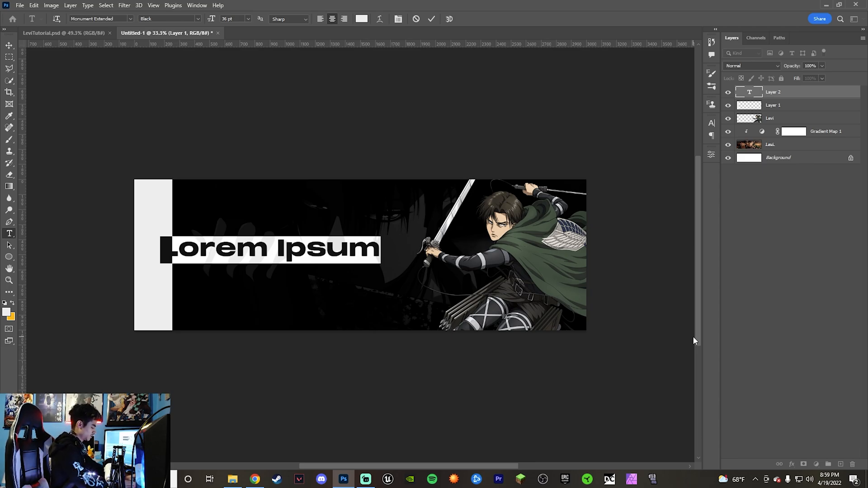
{"action": "type", "text": "CHROO"}
{"action": "key", "text": "BackSpace"}
{"action": "key", "text": "BackSpace"}
{"action": "type", "text": "NO"}
{"action": "key", "text": "BackSpace"}
{"action": "key", "text": "BackSpace"}
{"action": "key", "text": "BackSpace"}
{"action": "key", "text": "BackSpace"}
{"action": "key", "text": "BackSpace"}
{"action": "key", "text": "BackSpace"}
{"action": "type", "text": "YOURANEM"}
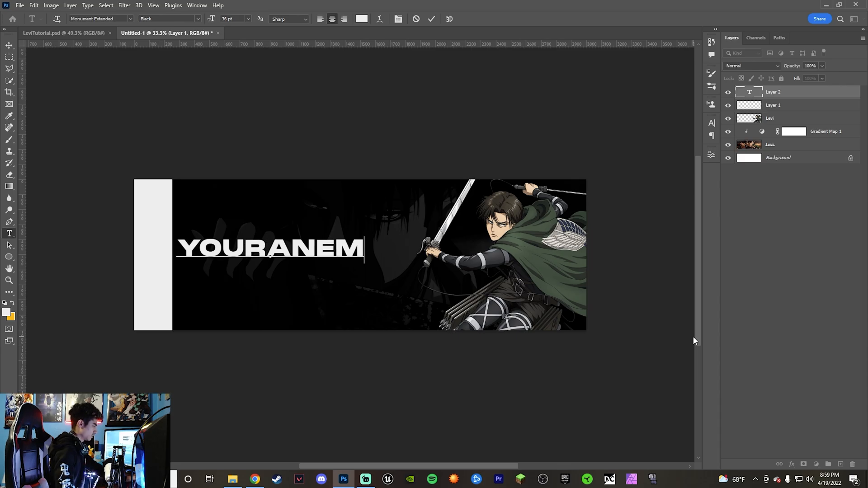
{"action": "key", "text": "BackSpace"}
{"action": "key", "text": "BackSpace"}
{"action": "key", "text": "BackSpace"}
{"action": "key", "text": "BackSpace"}
{"action": "type", "text": "NAME"}
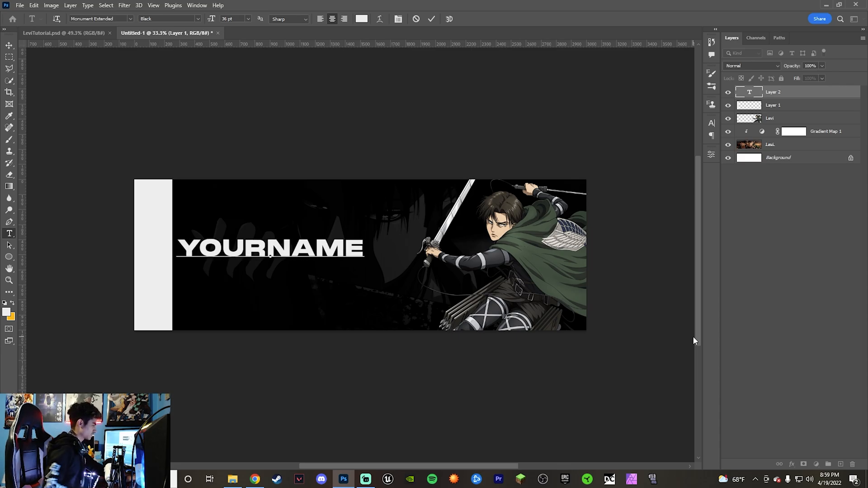
{"action": "left_click", "coordinate": [432, 19]}
{"action": "key", "text": "v"}
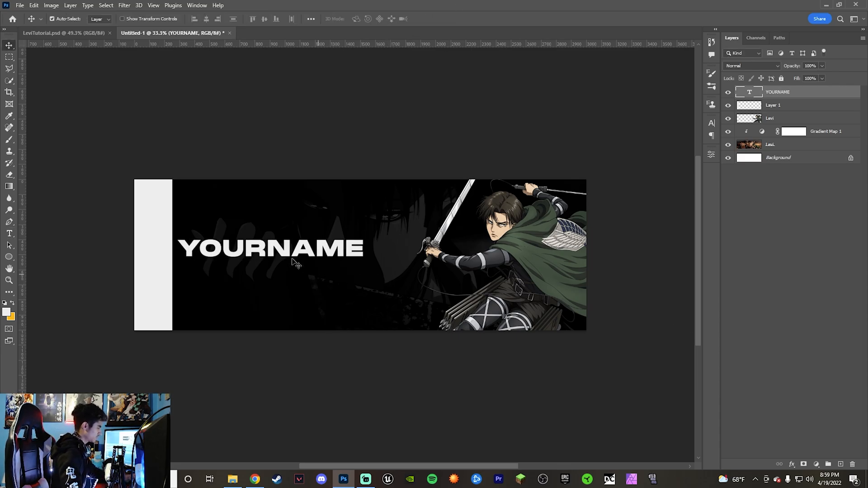
{"action": "left_click_drag", "start_coordinate": [286, 252], "coordinate": [308, 260]}
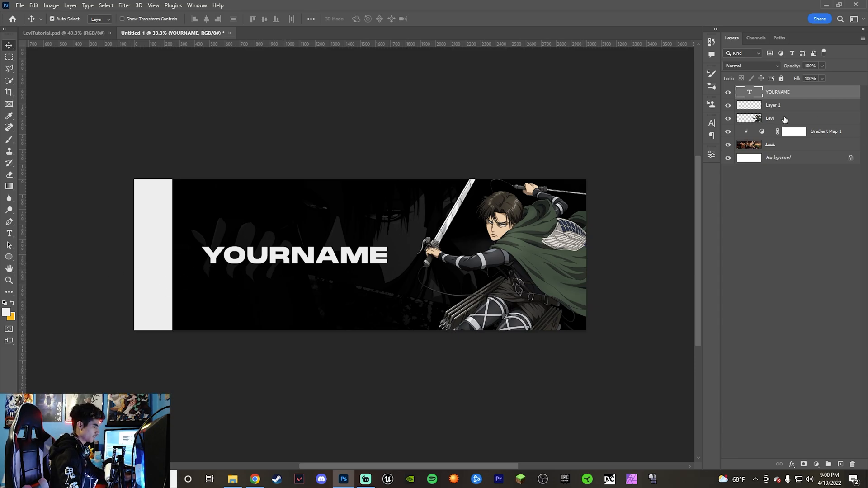
- Check which font the YOURNAME text layer uses in LeviTutorial.psd
{"action": "left_click", "coordinate": [66, 33]}
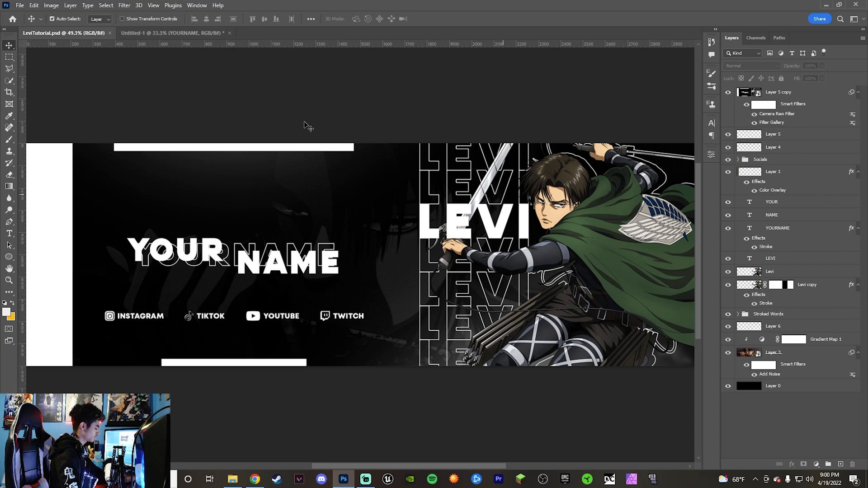
{"action": "left_click", "coordinate": [778, 228]}
{"action": "key", "text": "t"}
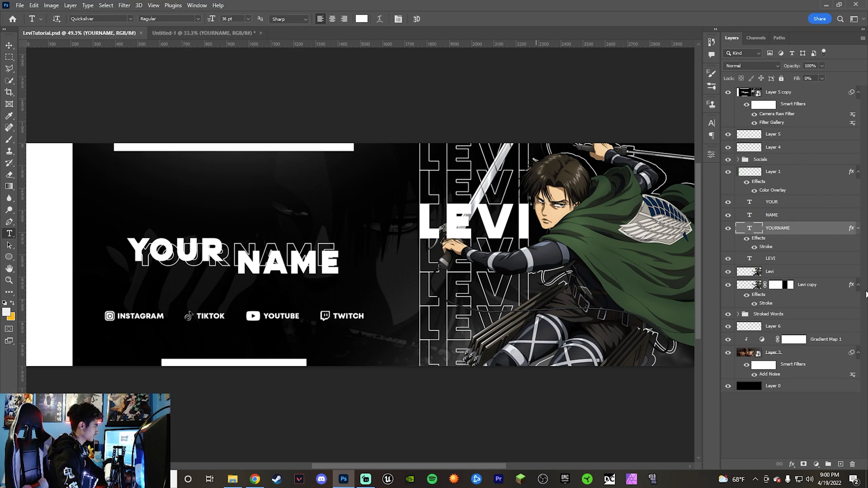
- Back in the Untitled-1 banner, change the YOURNAME title's font to Quicksilver Regular
{"action": "left_click", "coordinate": [195, 33]}
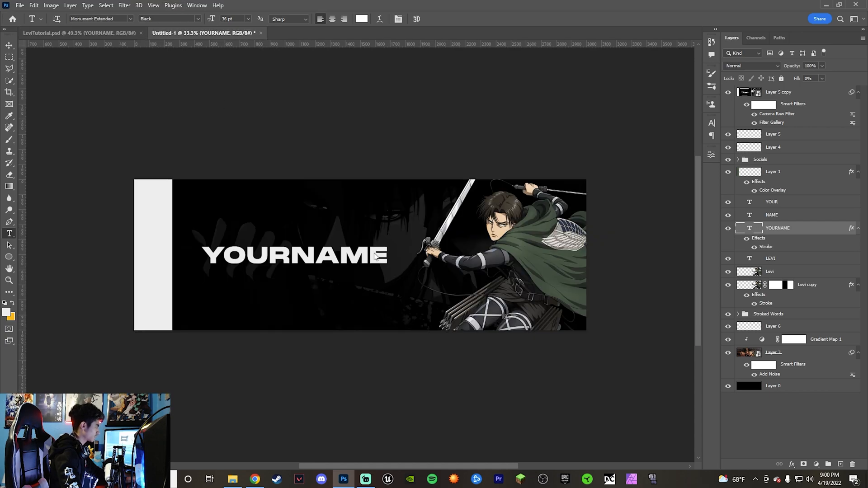
{"action": "double_click", "coordinate": [320, 256]}
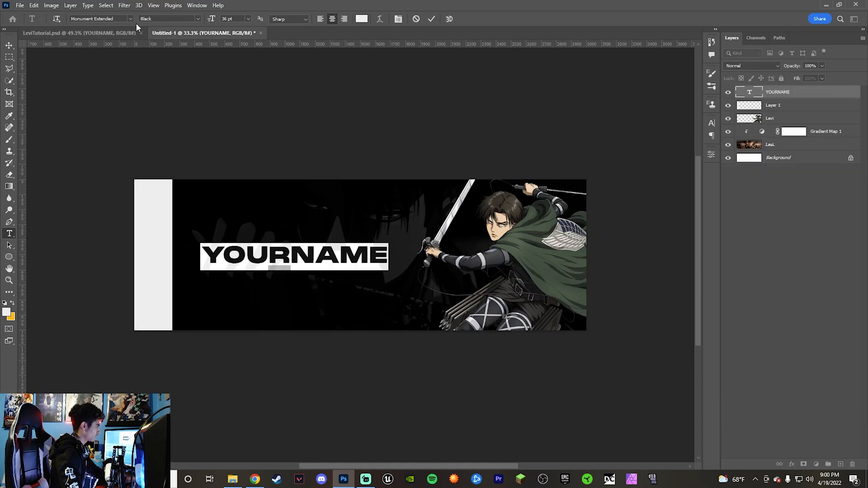
{"action": "left_click", "coordinate": [130, 18]}
{"action": "left_click", "coordinate": [146, 93]}
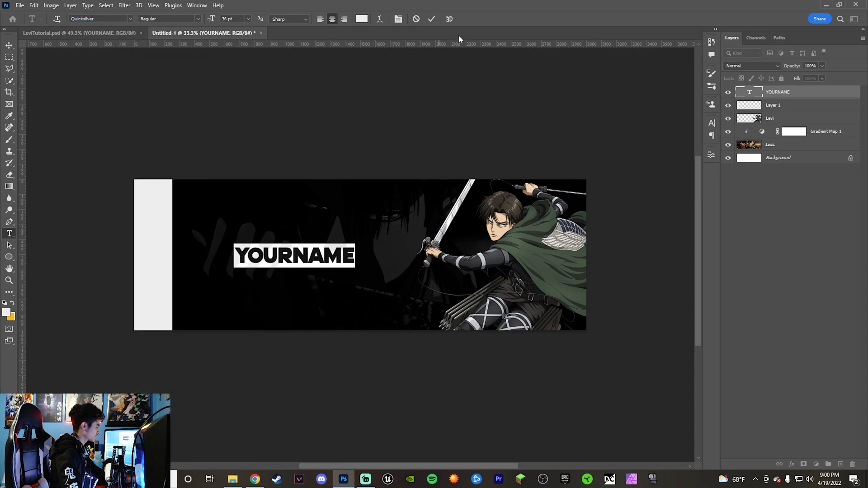
{"action": "left_click", "coordinate": [432, 18]}
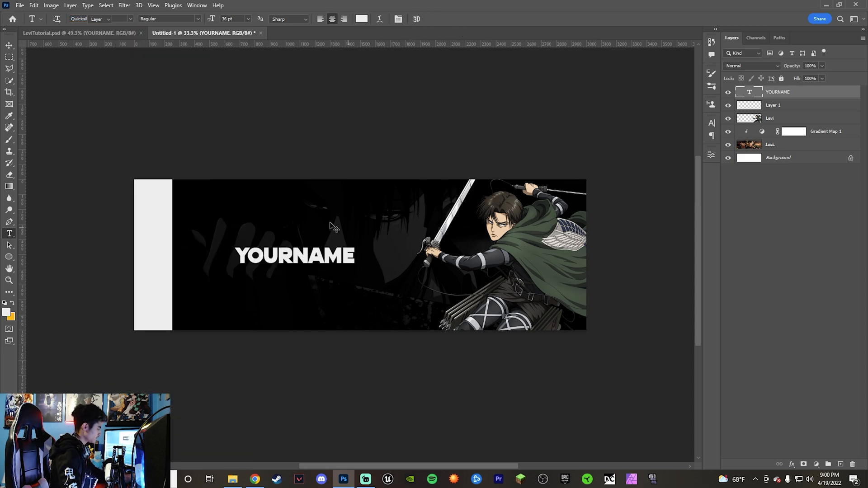
- Shift the YOURNAME title slightly left within the dark area
{"action": "key", "text": "v"}
{"action": "left_click_drag", "start_coordinate": [328, 259], "coordinate": [330, 259]}
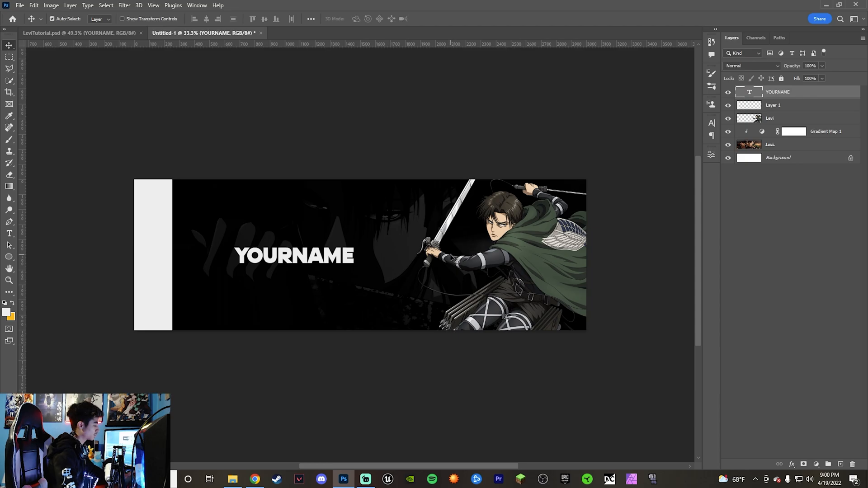
{"action": "left_click_drag", "start_coordinate": [333, 263], "coordinate": [325, 261]}
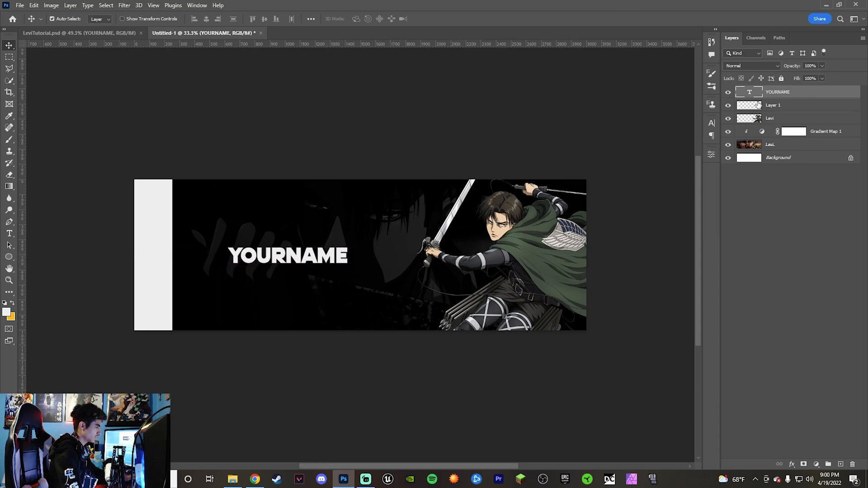
- Set the YOURNAME title's letter tracking to 25
{"action": "left_click", "coordinate": [711, 122]}
{"action": "left_click", "coordinate": [697, 156]}
{"action": "left_click", "coordinate": [680, 239]}
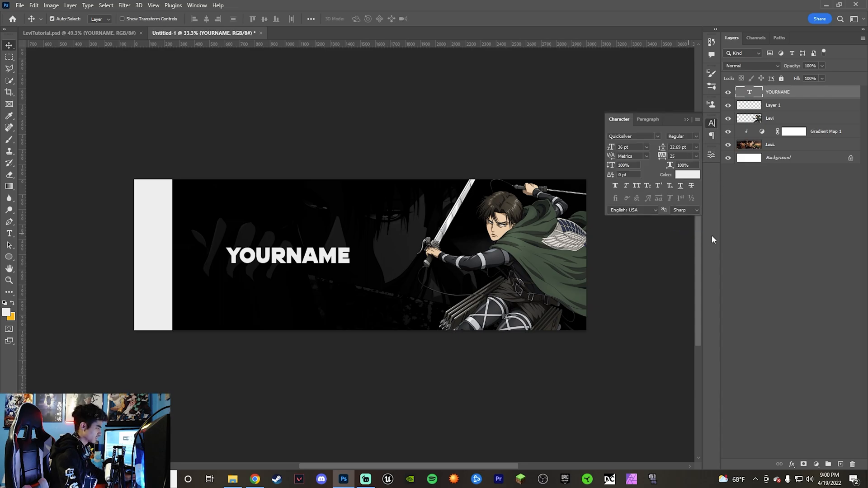
{"action": "left_click", "coordinate": [685, 120]}
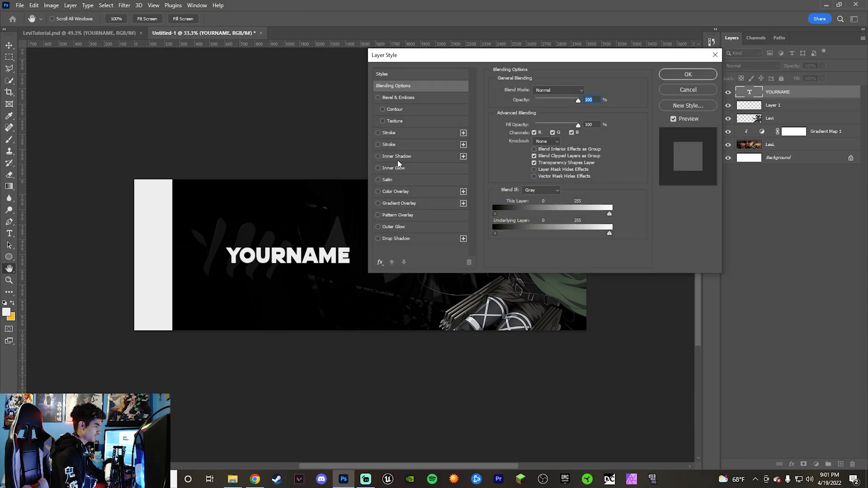
- Add a Stroke effect to the YOURNAME text layer and set its colour to light grey ededed
{"action": "left_click", "coordinate": [405, 145]}
{"action": "left_click", "coordinate": [515, 155]}
{"action": "type", "text": "c7af8c"}
{"action": "double_click", "coordinate": [773, 459]}
{"action": "type", "text": "ededed"}
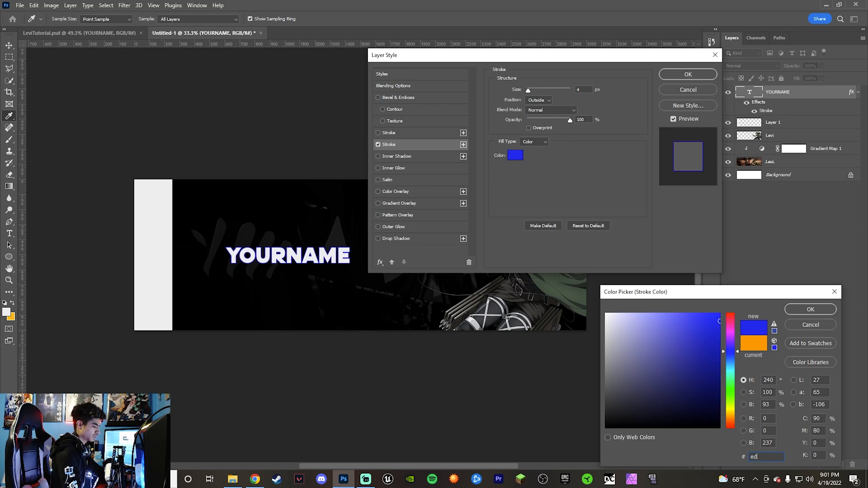
{"action": "key", "text": "Return"}
- Set the stroke to 2 px positioned Inside, and reduce the YOURNAME layer's Fill to 0%
{"action": "left_click", "coordinate": [587, 92]}
{"action": "type", "text": "2"}
{"action": "left_click", "coordinate": [541, 101]}
{"action": "left_click", "coordinate": [539, 109]}
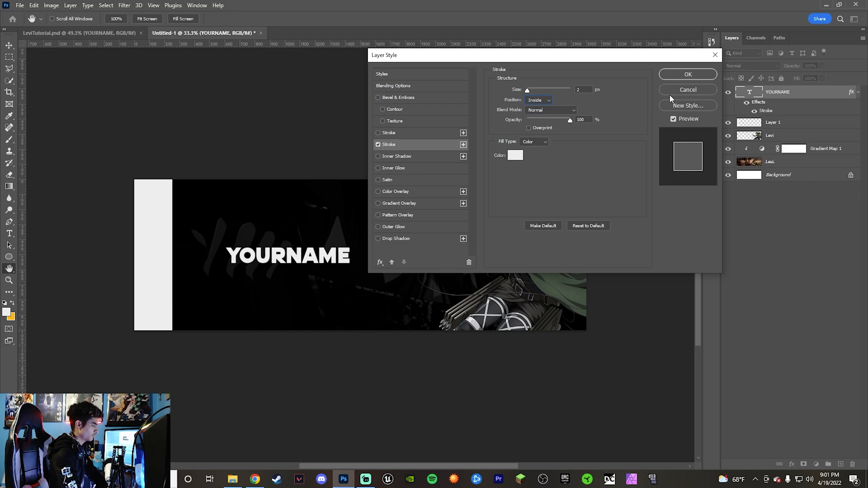
{"action": "left_click", "coordinate": [695, 77]}
{"action": "left_click_drag", "start_coordinate": [798, 80], "coordinate": [745, 81]}
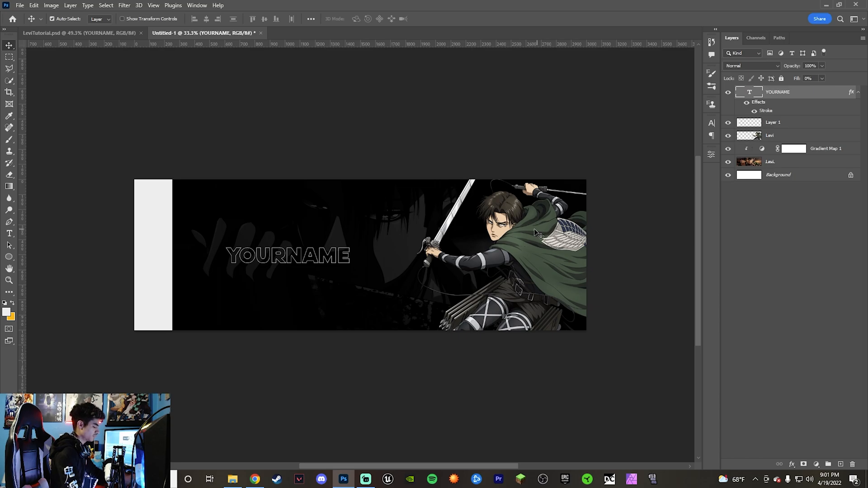
- Set the YOURNAME title's stroke size to 3 px
{"action": "key", "text": "ctrl+plus"}
{"action": "key", "text": "ctrl+0"}
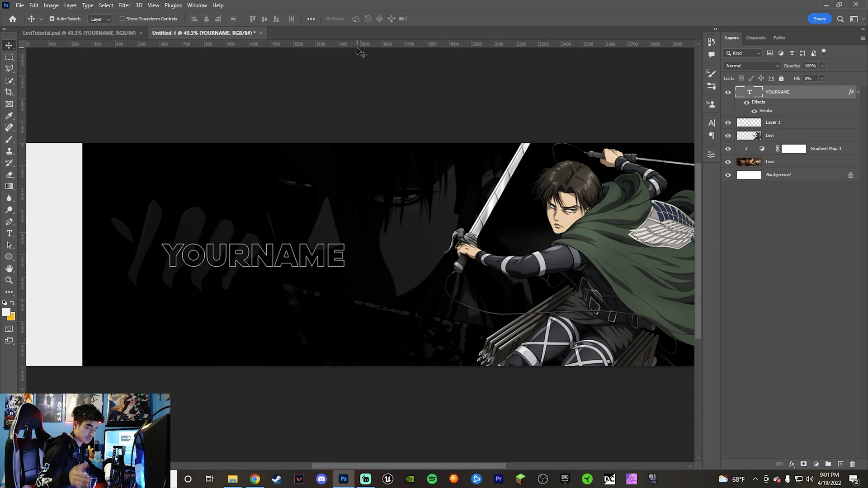
{"action": "double_click", "coordinate": [768, 110]}
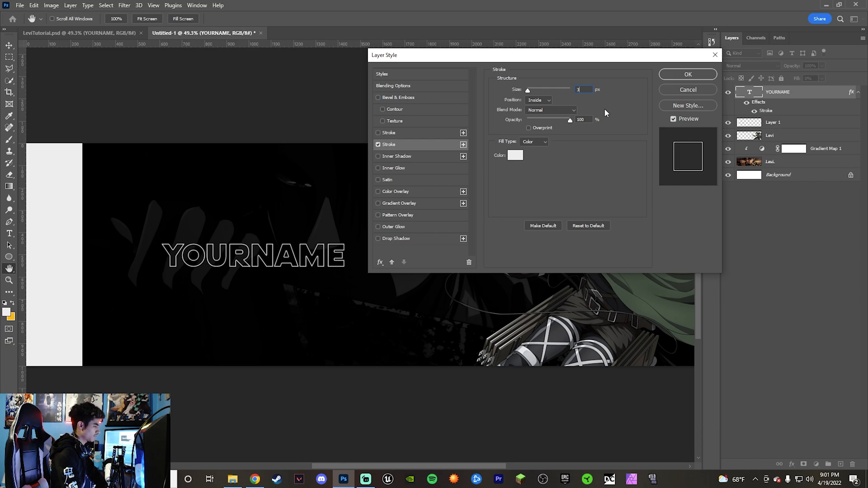
{"action": "key", "text": "Return"}
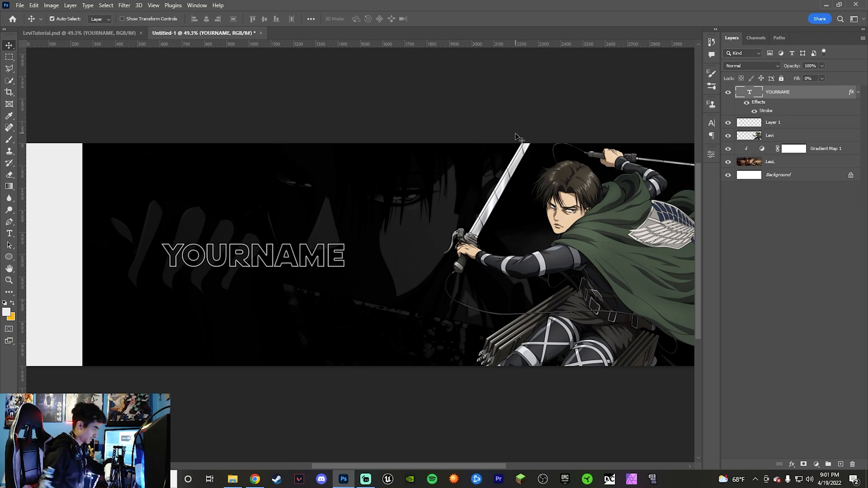
- Duplicate the outlined YOURNAME layer and clear the layer style from the copy
{"action": "key", "text": "ctrl"}
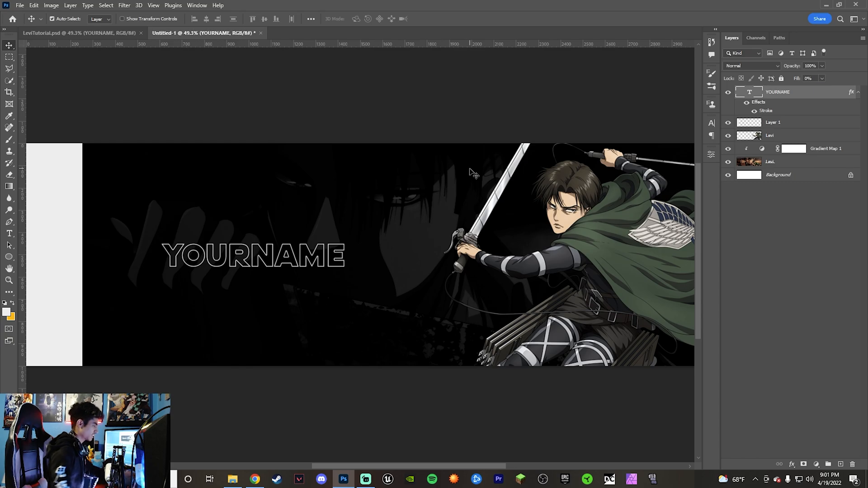
{"action": "key", "text": "ctrl+j"}
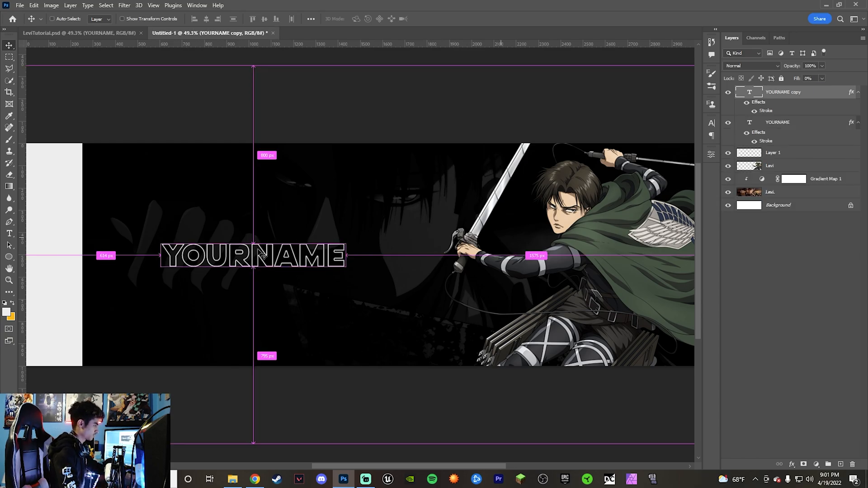
{"action": "right_click", "coordinate": [787, 95]}
{"action": "left_click", "coordinate": [707, 379]}
- Shorten the solid copy's text to YOUR and place it slightly above and left of the outlined title's start
{"action": "key", "text": "t"}
{"action": "mouse_move", "coordinate": [348, 258]}
{"action": "left_mouse_down"}
{"action": "mouse_move", "coordinate": [250, 252]}
{"action": "mouse_move", "coordinate": [361, 252]}
{"action": "left_mouse_up"}
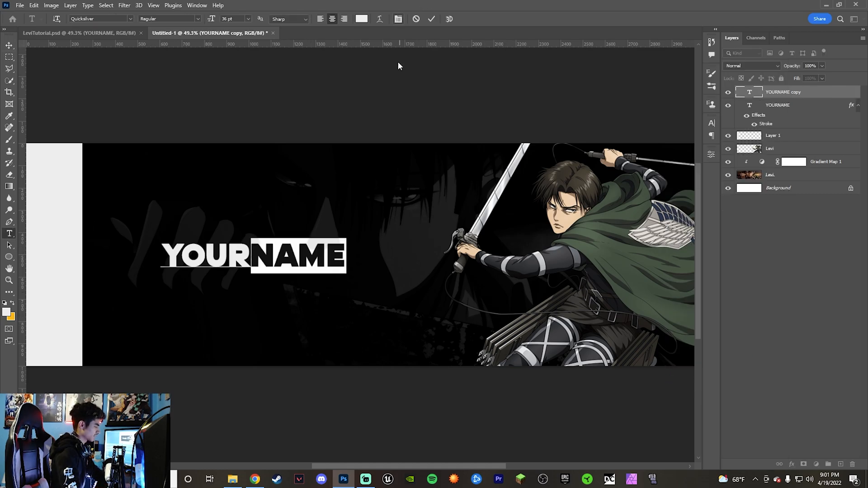
{"action": "key", "text": "BackSpace"}
{"action": "left_click", "coordinate": [430, 19]}
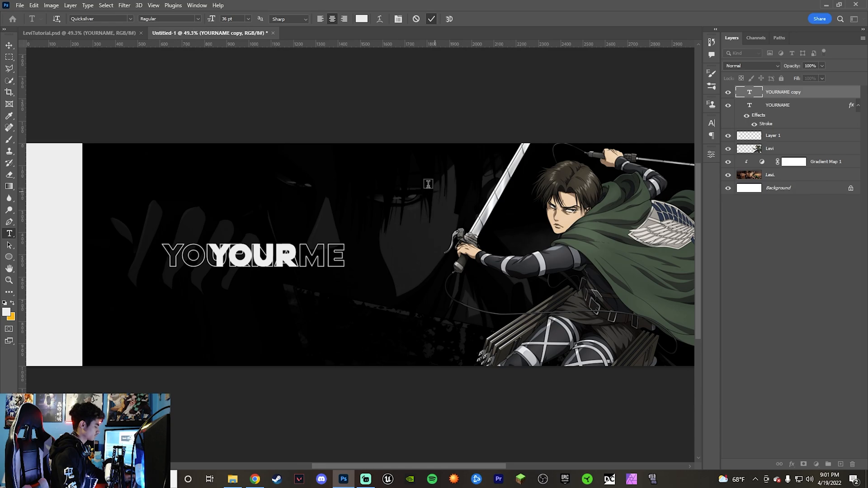
{"action": "key", "text": "v"}
{"action": "left_click_drag", "start_coordinate": [285, 261], "coordinate": [233, 252]}
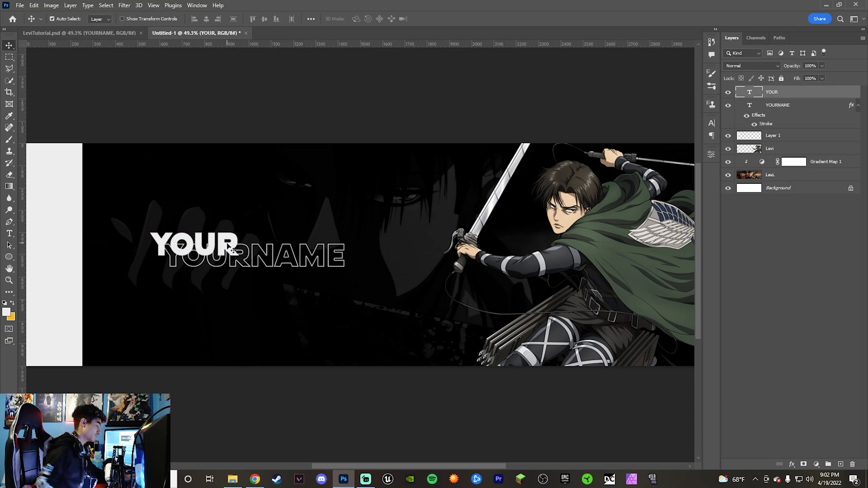
{"action": "key", "text": "shift+Down"}
{"action": "key", "text": "shift+Down"}
{"action": "key", "text": "shift+Right"}
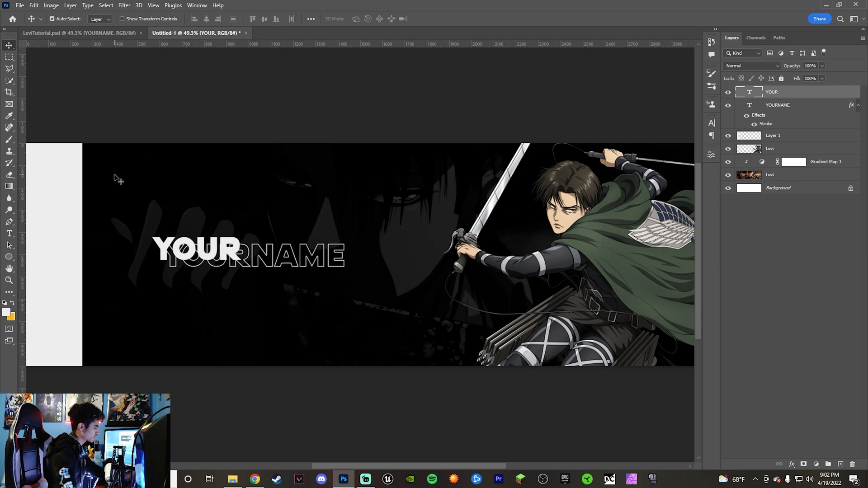
- Duplicate the solid YOUR text and place the copy slightly below and right of the outlined title's end
{"action": "key", "text": "ctrl+j"}
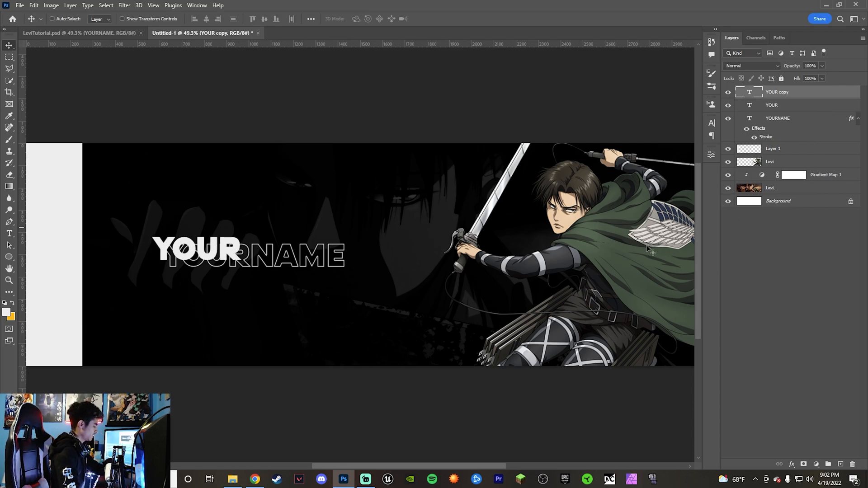
{"action": "key", "text": "ctrl+t"}
{"action": "left_click", "coordinate": [447, 18]}
{"action": "key", "text": "v"}
{"action": "left_click_drag", "start_coordinate": [291, 255], "coordinate": [331, 272]}
- Change the lower solid copy's text to NAME
{"action": "double_click", "coordinate": [331, 267]}
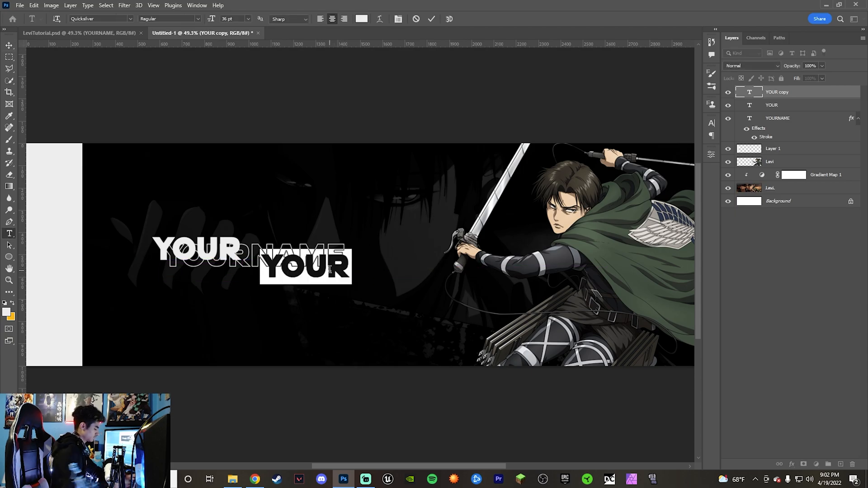
{"action": "type", "text": "NAME"}
{"action": "left_click", "coordinate": [432, 19]}
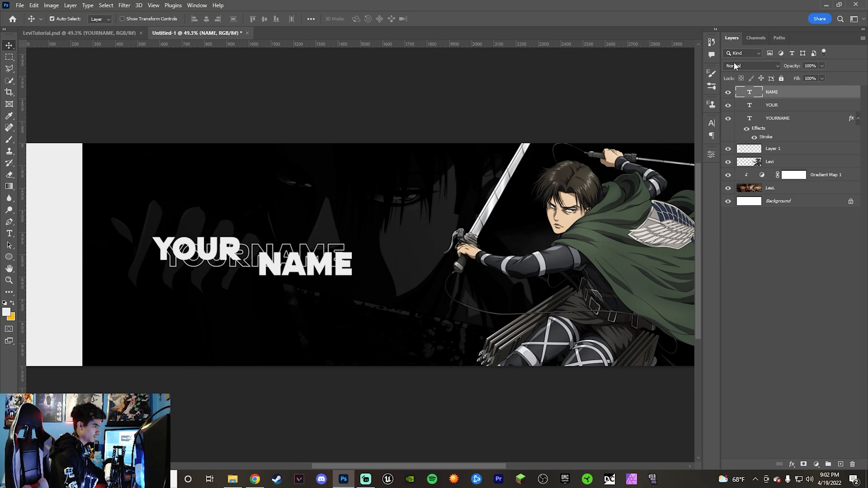
- On a new layer, fill a bar about 1000 x 40 px along the canvas's upper edge with the foreground colour, and shift it slightly left
{"action": "key", "text": "m"}
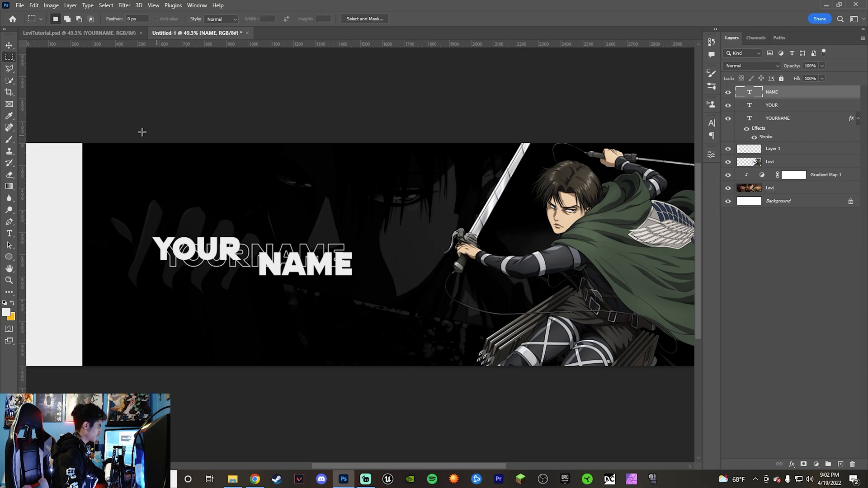
{"action": "left_click_drag", "start_coordinate": [145, 144], "coordinate": [367, 152]}
{"action": "key", "text": "ctrl+shift+n"}
{"action": "key", "text": "Return"}
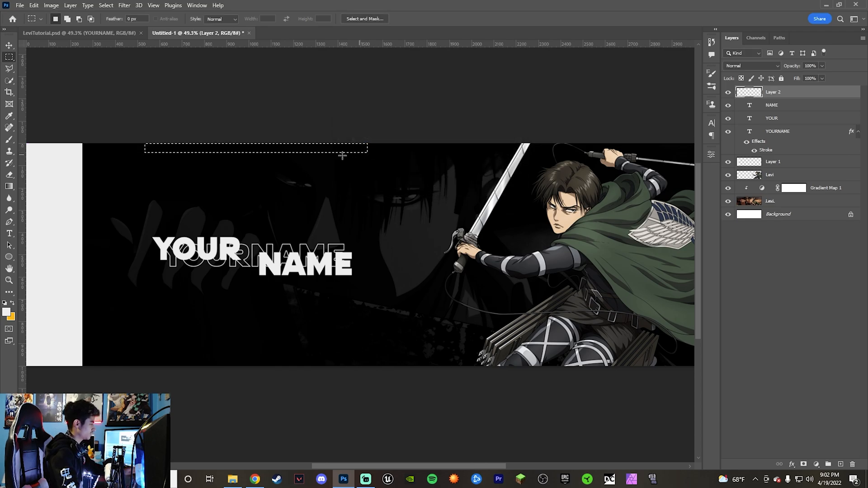
{"action": "key", "text": "alt+BackSpace"}
{"action": "key", "text": "ctrl+d"}
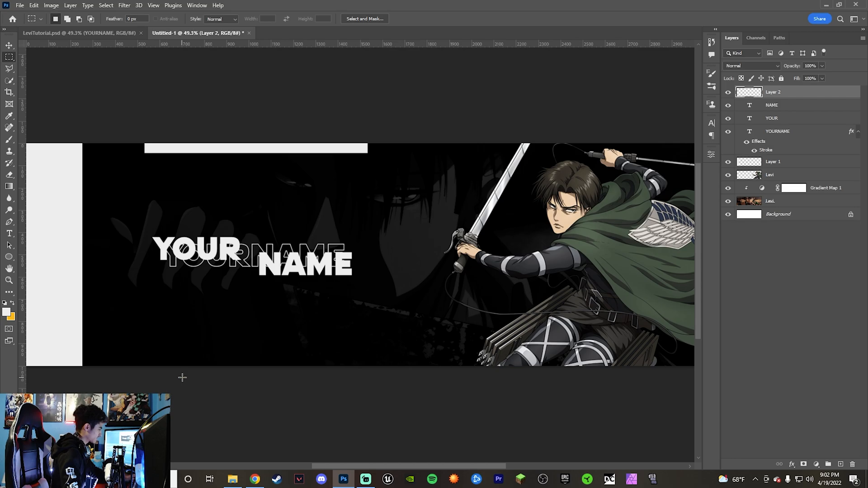
{"action": "key", "text": "v"}
{"action": "left_click_drag", "start_coordinate": [290, 152], "coordinate": [285, 154]}
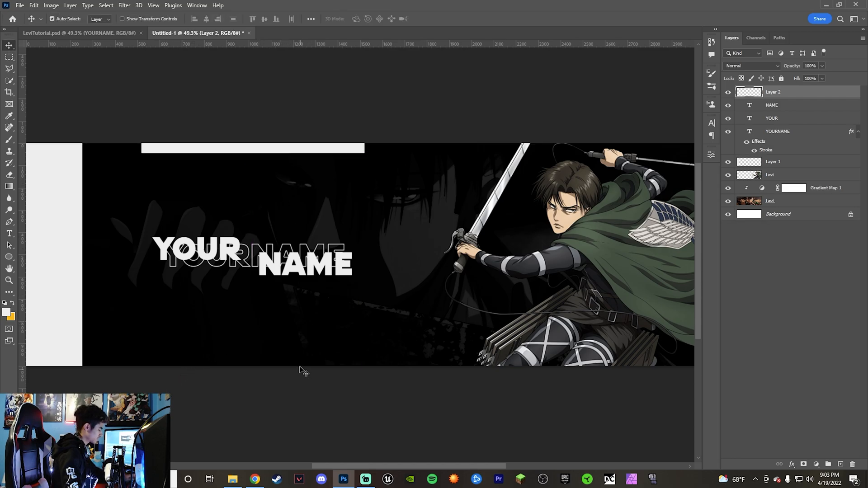
- On a new layer, fill a bar about 650 px wide along the canvas's lower edge with the foreground colour, and nudge it slightly down
{"action": "key", "text": "m"}
{"action": "left_click_drag", "start_coordinate": [181, 372], "coordinate": [327, 356]}
{"action": "key", "text": "ctrl+shift+alt+n"}
{"action": "key", "text": "alt+BackSpace"}
{"action": "key", "text": "ctrl+d"}
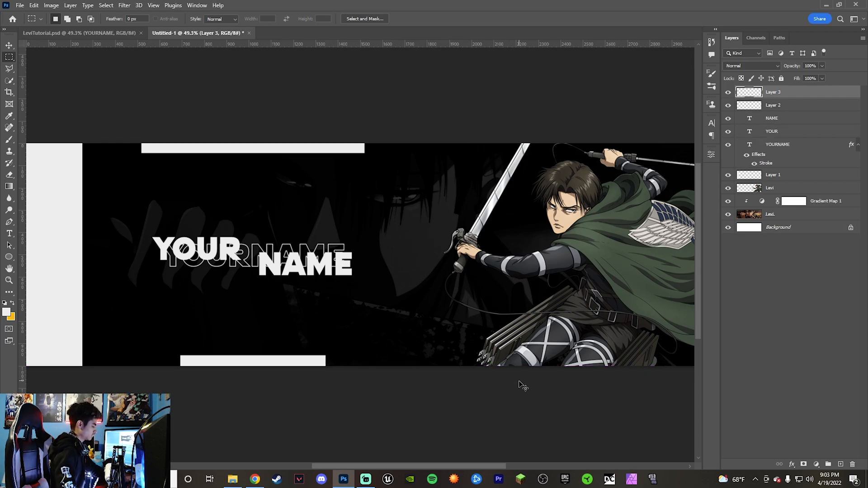
{"action": "key", "text": "v"}
{"action": "key", "text": "Down"}
{"action": "key", "text": "Down"}
{"action": "key", "text": "Down"}
{"action": "key", "text": "Down"}
{"action": "key", "text": "Down"}
{"action": "key", "text": "Down"}
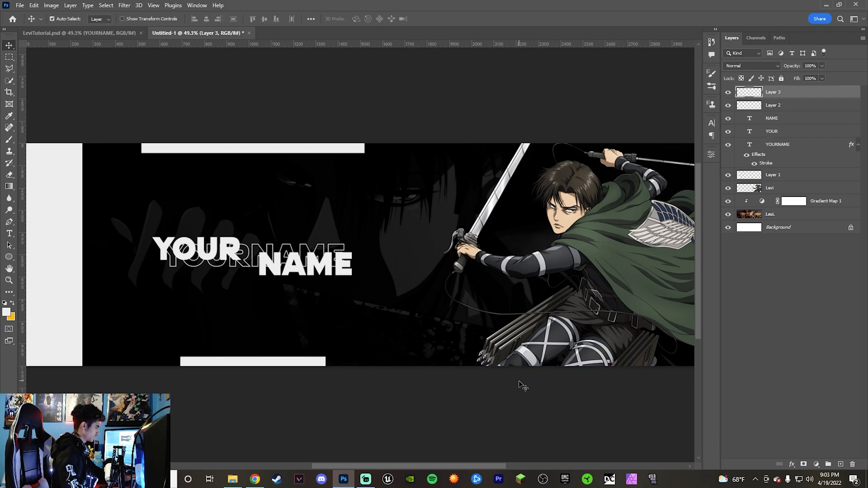
{"action": "key", "text": "Down"}
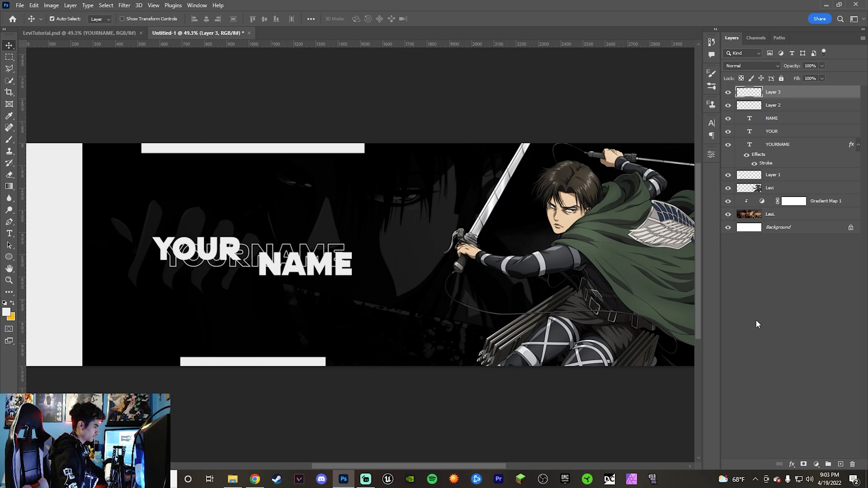
- Add the text LEVI over the character's sword and move it slightly down
{"action": "key", "text": "t"}
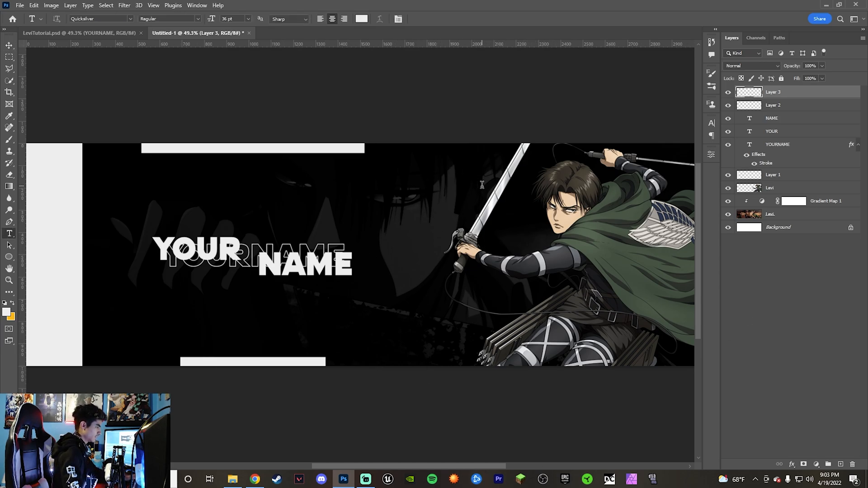
{"action": "left_click", "coordinate": [482, 184]}
{"action": "type", "text": "LEVI"}
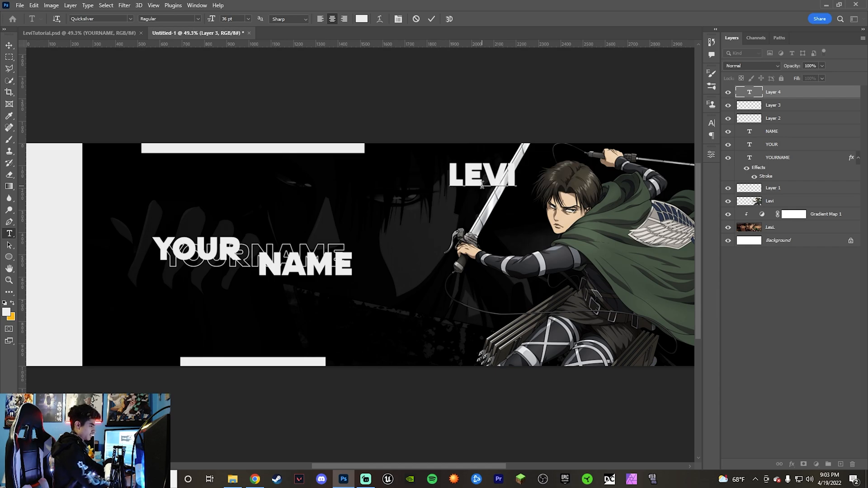
{"action": "left_click", "coordinate": [431, 19]}
{"action": "key", "text": "v"}
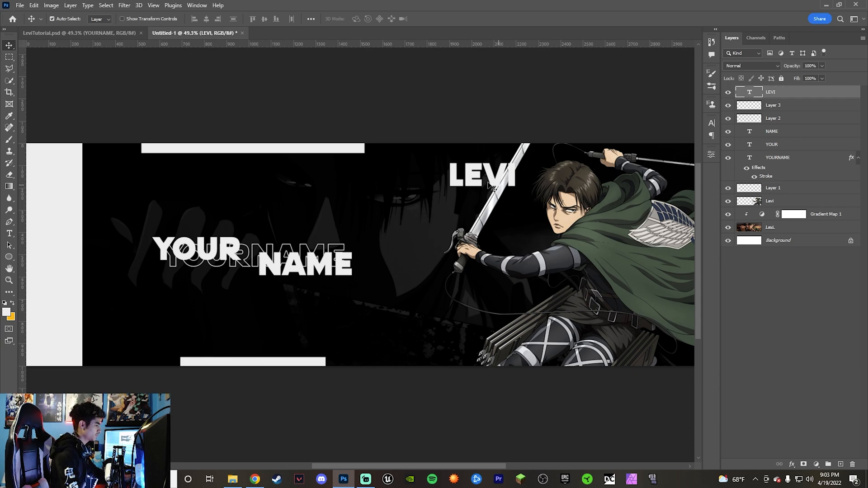
{"action": "left_click_drag", "start_coordinate": [493, 185], "coordinate": [493, 214]}
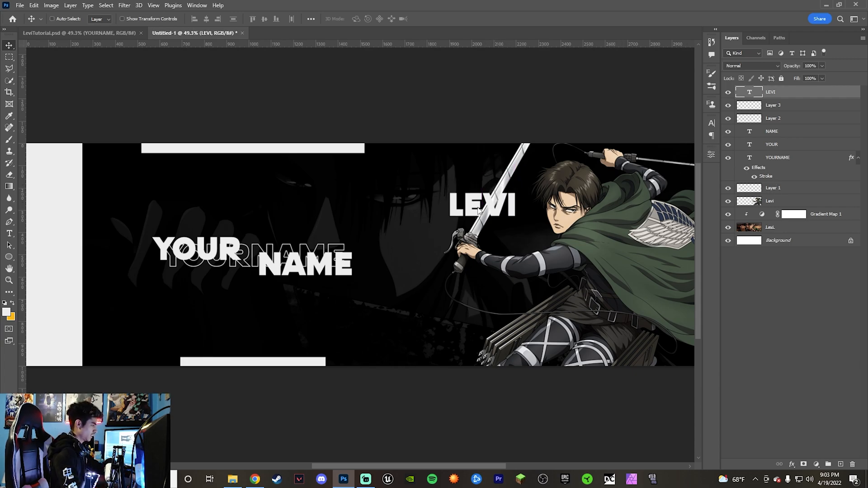
- Try an outlined LEVI copy just above the original, using the YOURNAME layer's style
{"action": "key", "text": "ctrl+j"}
{"action": "left_click_drag", "start_coordinate": [499, 216], "coordinate": [495, 193]}
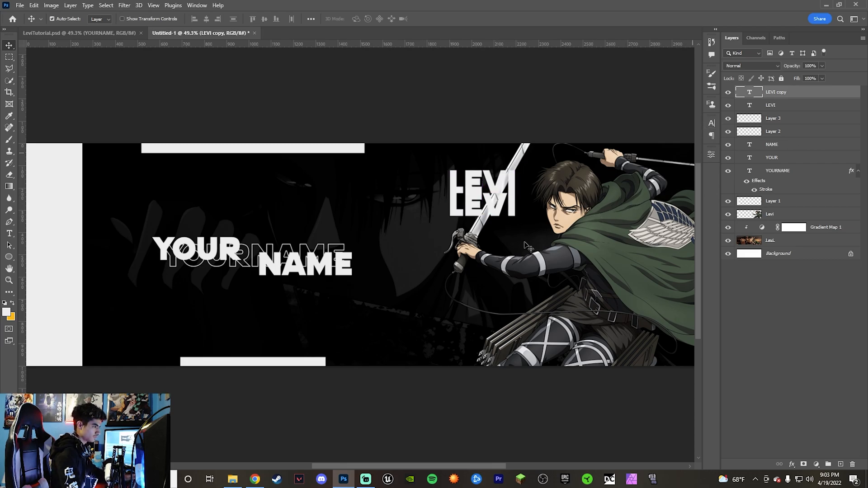
{"action": "right_click", "coordinate": [786, 174]}
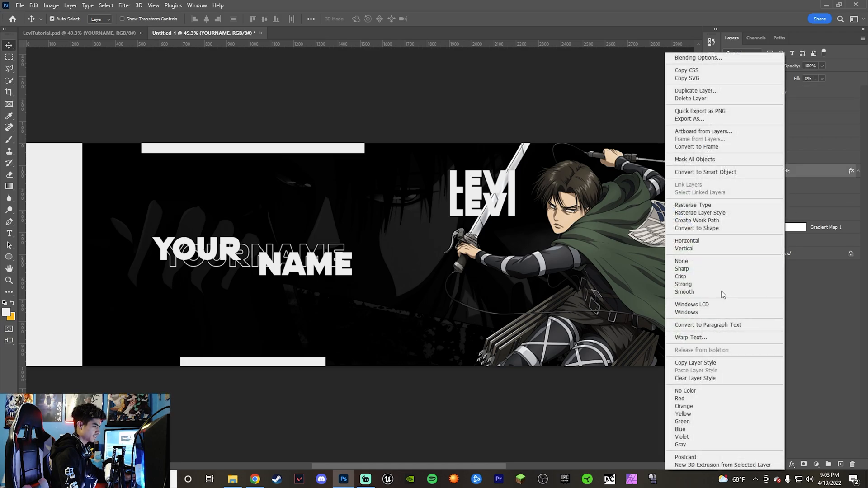
{"action": "left_click", "coordinate": [691, 362]}
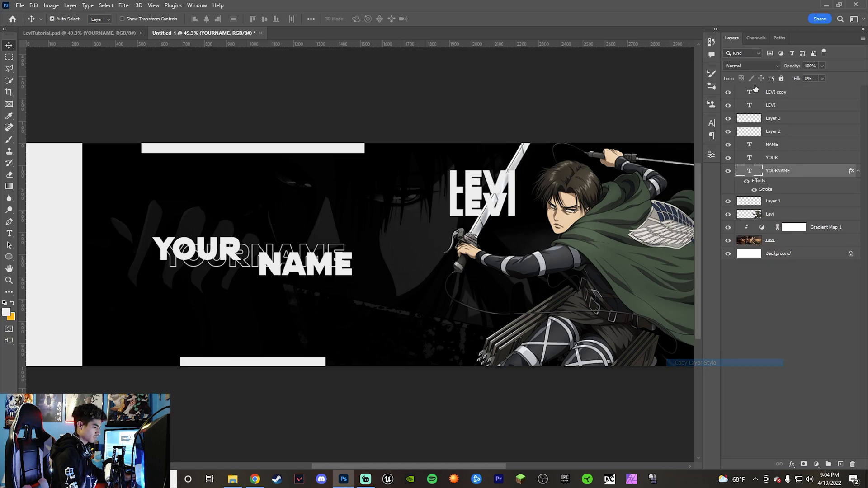
{"action": "right_click", "coordinate": [796, 97]}
{"action": "left_click", "coordinate": [733, 369]}
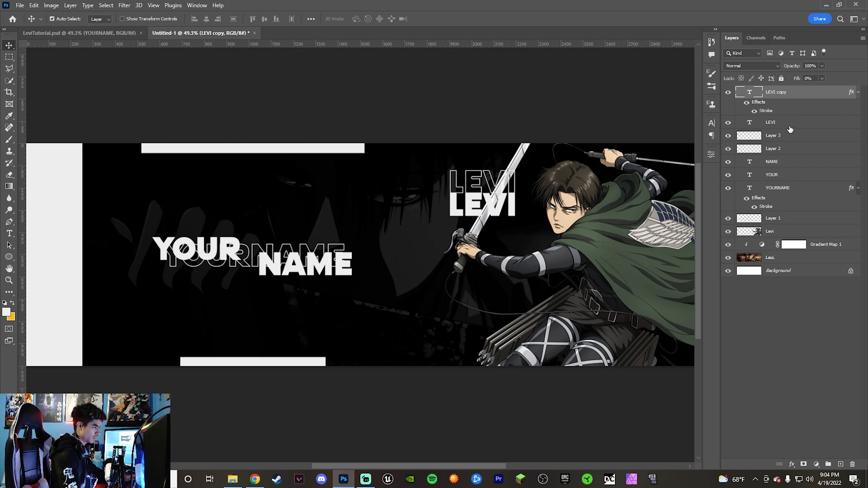
{"action": "key", "text": "Delete"}
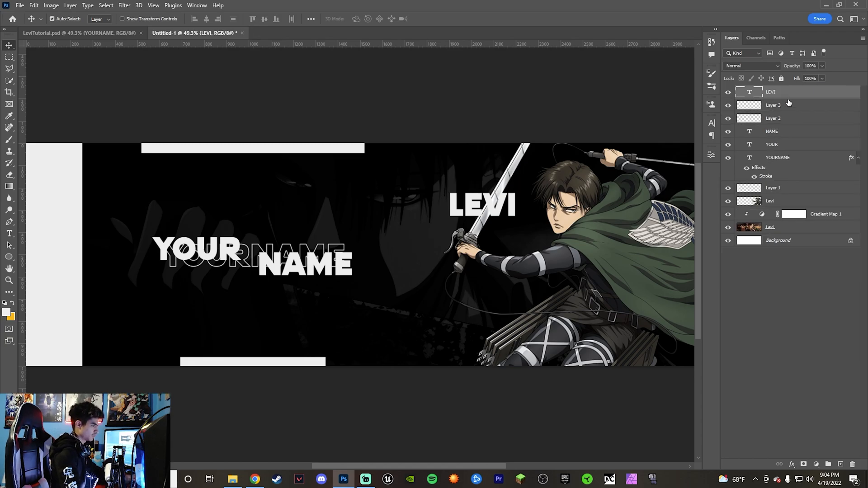
- Set the LEVI text's size to 48 pt and move it down over the character's hand on the sword grip
{"action": "left_click", "coordinate": [710, 122]}
{"action": "left_click", "coordinate": [646, 147]}
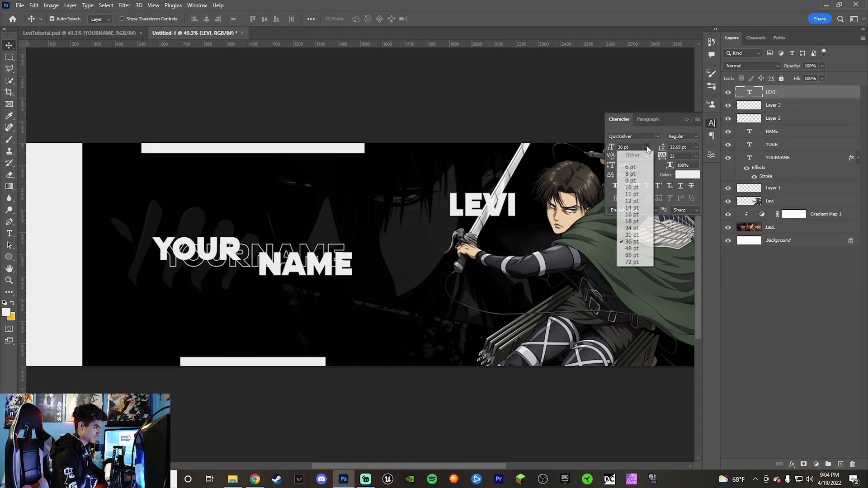
{"action": "left_click", "coordinate": [635, 248]}
{"action": "left_click", "coordinate": [636, 249]}
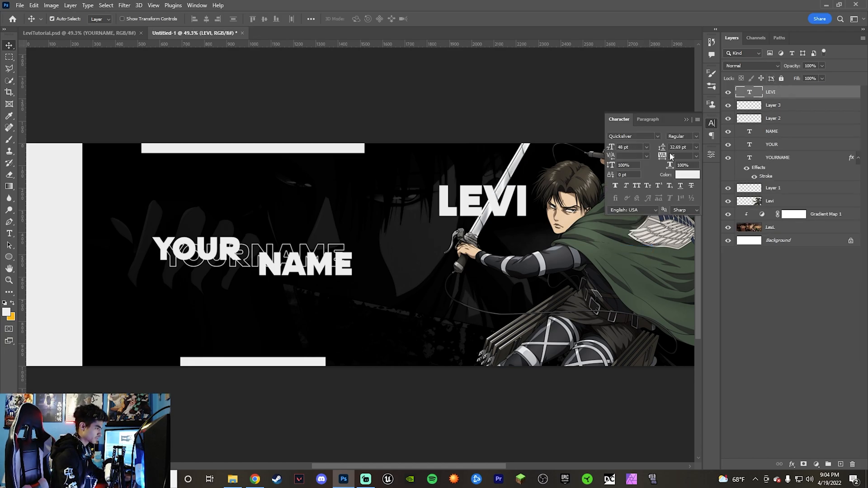
{"action": "left_click", "coordinate": [689, 121]}
{"action": "key", "text": "shift+Down"}
{"action": "key", "text": "shift+Down"}
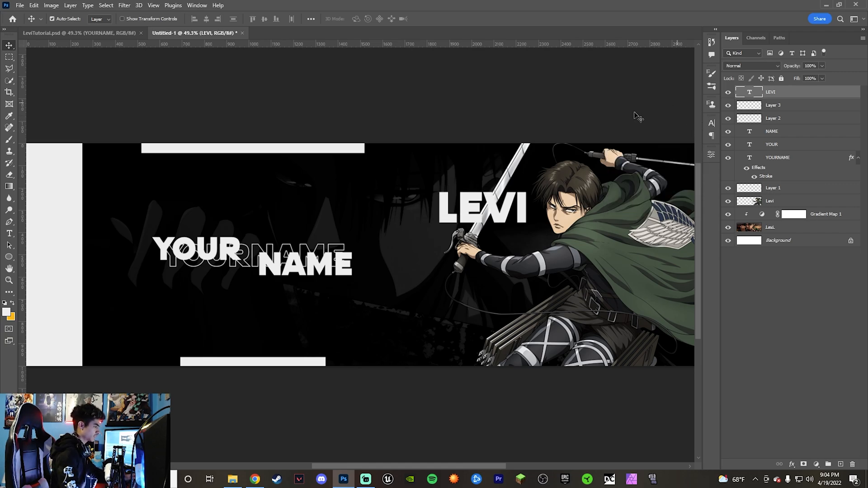
{"action": "left_click_drag", "start_coordinate": [510, 228], "coordinate": [497, 279]}
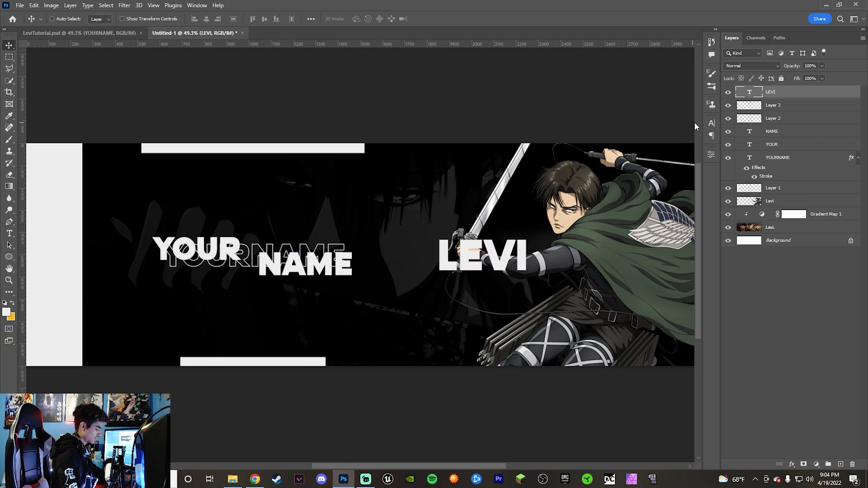
- Duplicate the LEVI text and stack the copy straight above the original as an adjoining row
{"action": "key", "text": "ctrl+j"}
{"action": "key", "text": "shift+Up"}
{"action": "key", "text": "shift+Up"}
{"action": "key", "text": "shift+Up"}
{"action": "key", "text": "shift+Up"}
{"action": "key", "text": "shift+Up"}
{"action": "key", "text": "shift+Up"}
{"action": "key", "text": "shift+Up"}
{"action": "key", "text": "shift+Up"}
{"action": "key", "text": "shift+Up"}
{"action": "key", "text": "shift+Up"}
{"action": "key", "text": "shift+Up"}
{"action": "key", "text": "shift+Up"}
{"action": "key", "text": "shift+Up"}
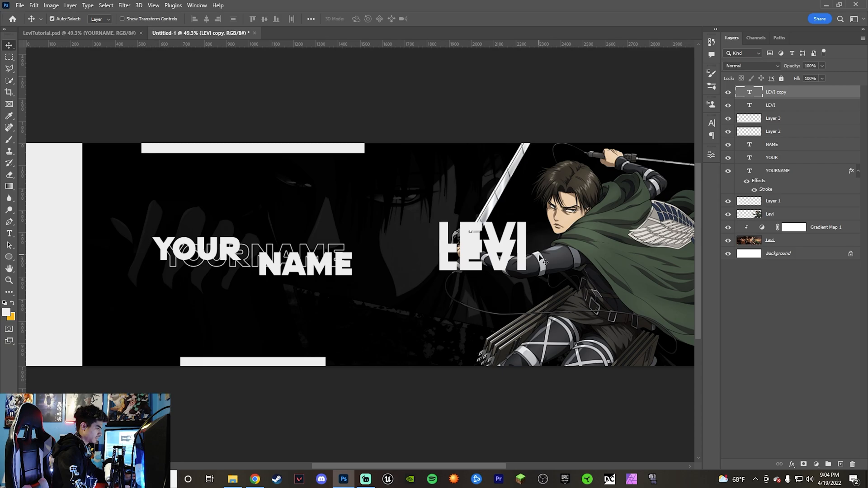
{"action": "key", "text": "shift+Up"}
{"action": "key", "text": "Down"}
{"action": "key", "text": "Down"}
{"action": "key", "text": "shift+Up"}
{"action": "key", "text": "shift+Down"}
{"action": "key", "text": "Down"}
{"action": "key", "text": "Down"}
- Duplicate the upper LEVI row and shift the copy straight up to form a third adjoining row
{"action": "key", "text": "ctrl+j"}
{"action": "key", "text": "shift+Up"}
{"action": "key", "text": "shift+Up"}
{"action": "key", "text": "shift+Up"}
{"action": "key", "text": "shift+Up"}
{"action": "key", "text": "shift+Up"}
{"action": "key", "text": "shift+Up"}
{"action": "key", "text": "shift+Up"}
{"action": "key", "text": "shift+Up"}
{"action": "key", "text": "shift+Up"}
{"action": "key", "text": "shift+Up"}
{"action": "key", "text": "shift+Up"}
{"action": "key", "text": "shift+Up"}
{"action": "key", "text": "shift+Up"}
{"action": "key", "text": "shift+Up"}
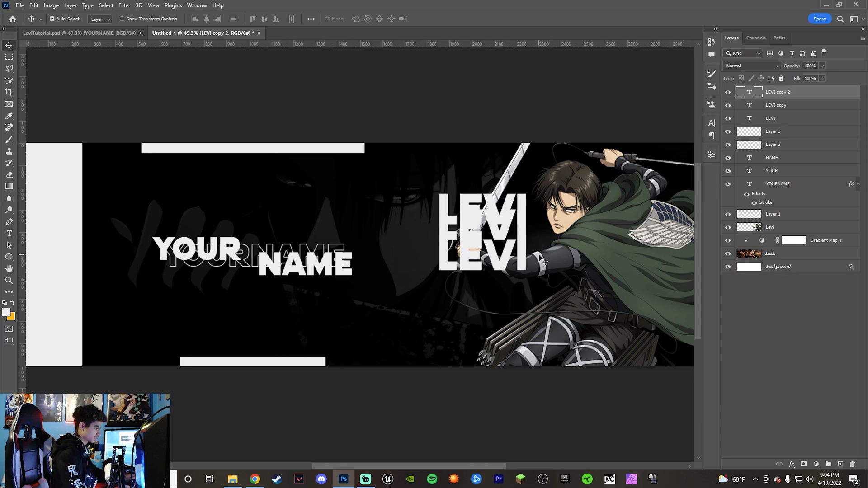
{"action": "key", "text": "Down"}
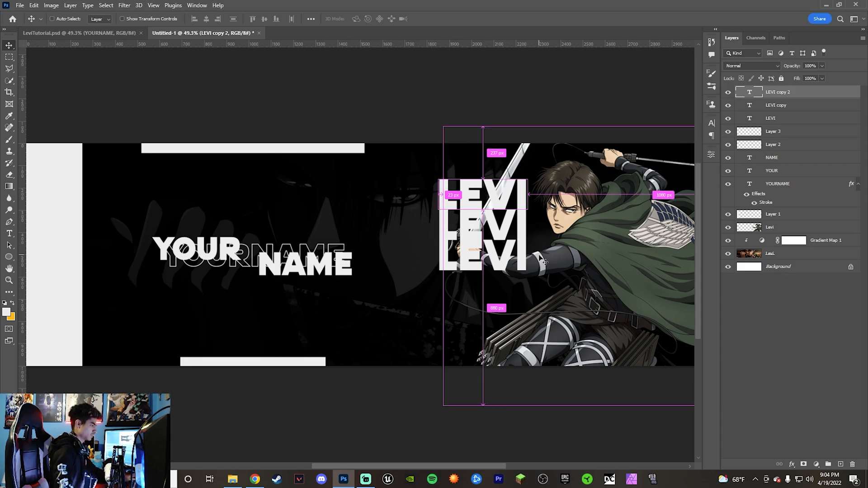
- Duplicate all three LEVI rows together and place the copies directly beneath the originals, continuing the column downward
{"action": "left_click", "coordinate": [791, 108], "text": "shift"}
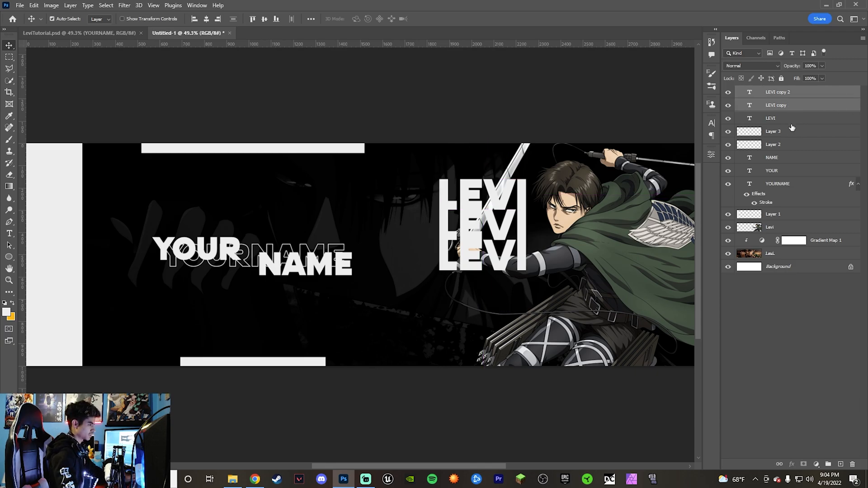
{"action": "left_click", "coordinate": [792, 122], "text": "shift"}
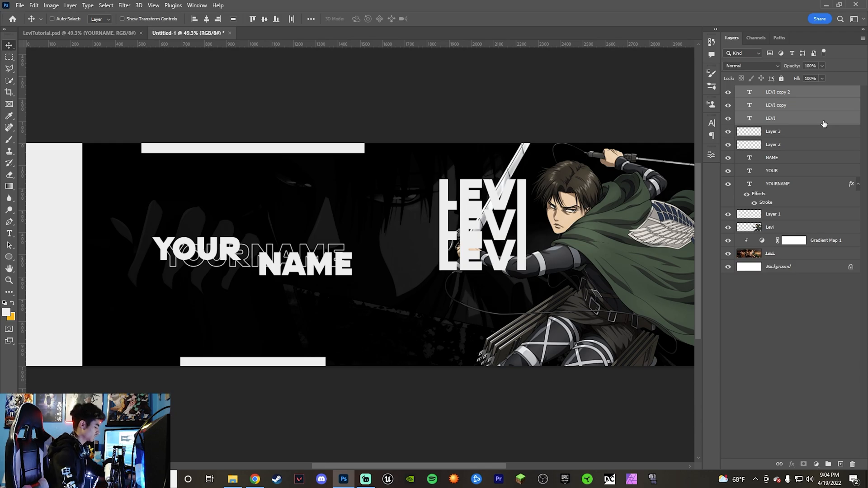
{"action": "key", "text": "ctrl+j"}
{"action": "left_click_drag", "start_coordinate": [497, 235], "coordinate": [499, 309]}
{"action": "key", "text": "ctrl+z"}
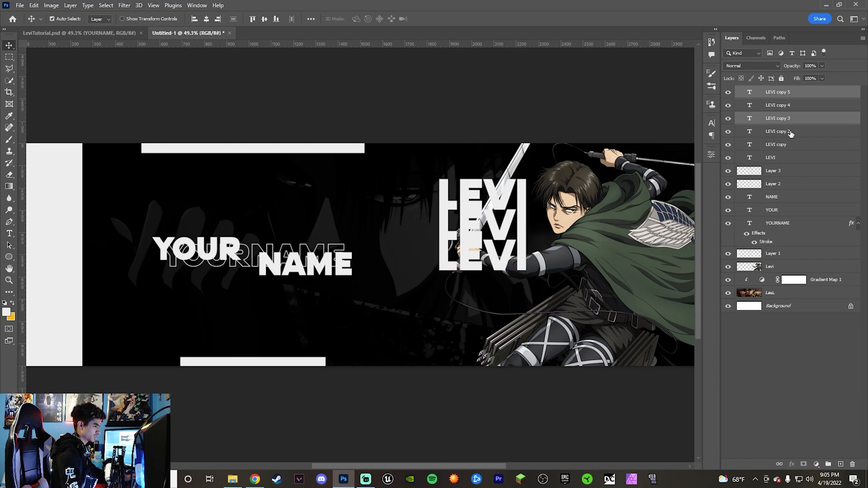
{"action": "left_click", "coordinate": [782, 110], "text": "ctrl"}
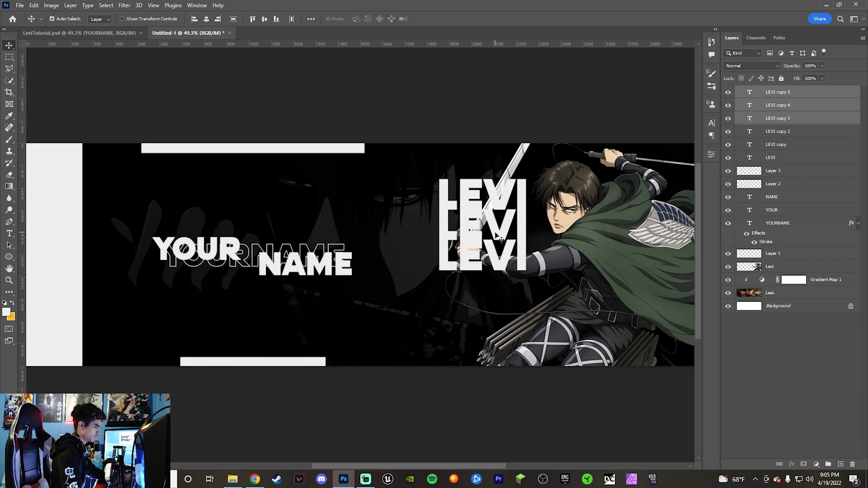
{"action": "left_click_drag", "start_coordinate": [499, 239], "coordinate": [502, 325]}
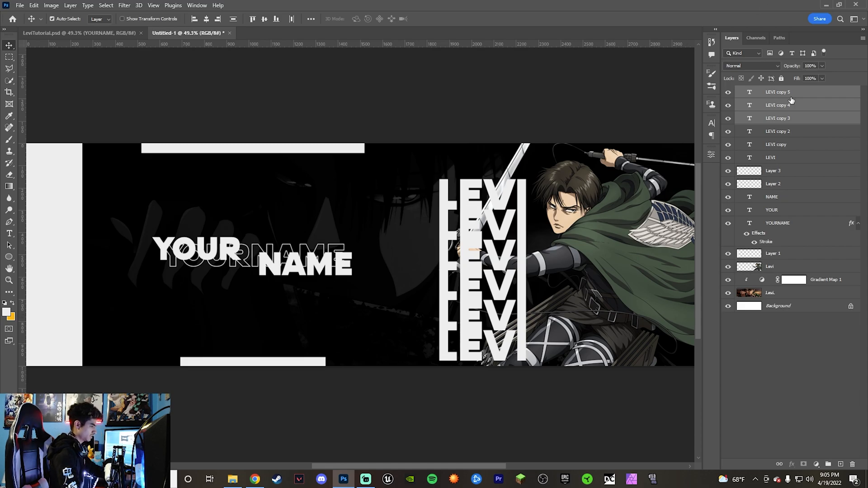
- Extend the LEVI column to the canvas's upper edge with two more copies of its topmost row
{"action": "left_click", "coordinate": [787, 141]}
{"action": "key", "text": "ctrl+j"}
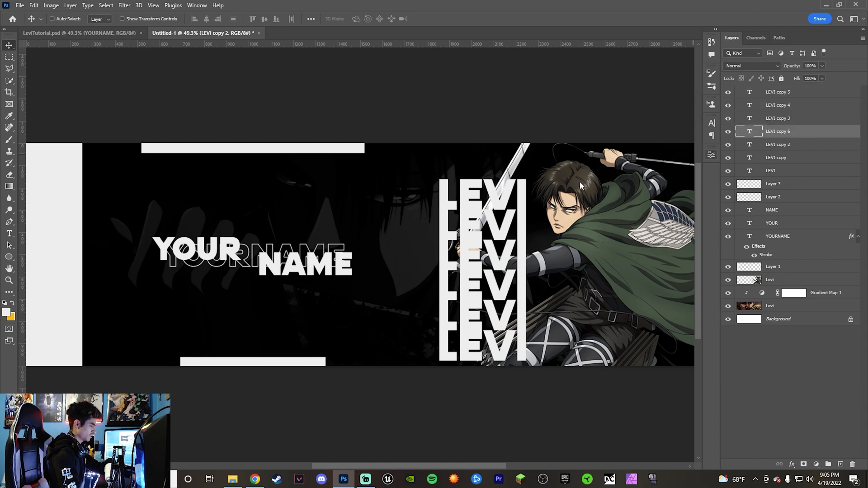
{"action": "left_click_drag", "start_coordinate": [511, 197], "coordinate": [510, 167]}
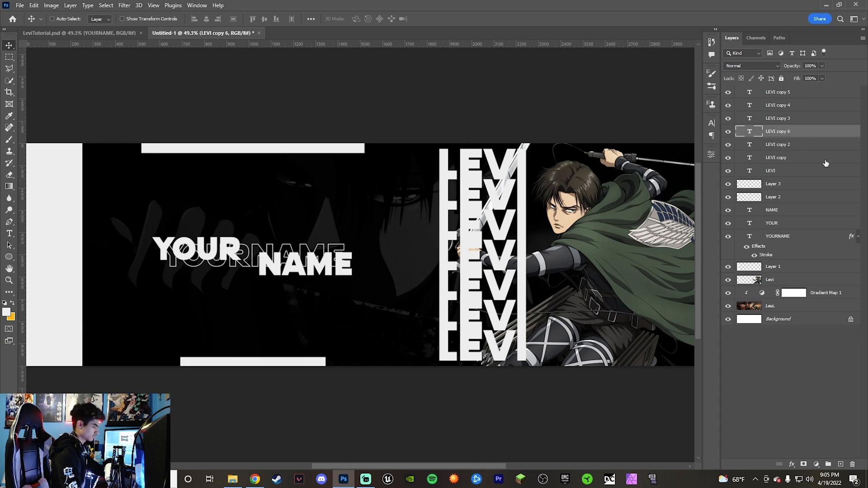
{"action": "key", "text": "ctrl+j"}
{"action": "left_click_drag", "start_coordinate": [506, 179], "coordinate": [503, 162]}
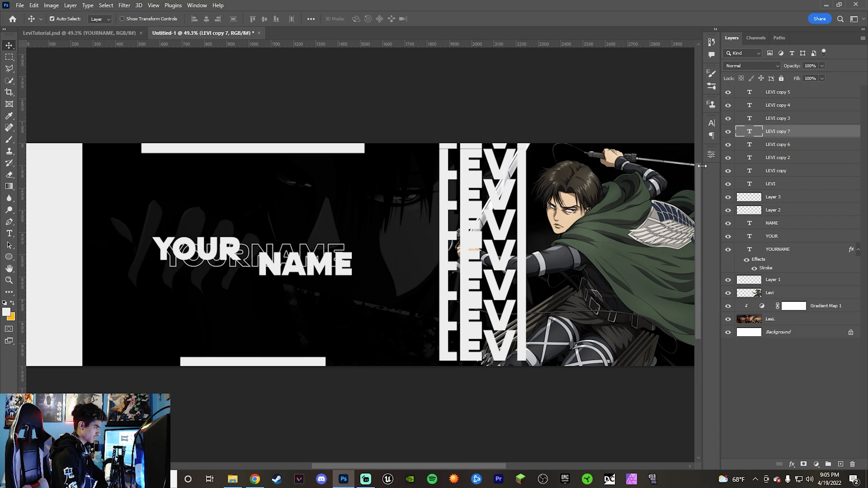
- Shift all eight LEVI rows down together so the column runs past the canvas's upper and lower edges
{"action": "left_click", "coordinate": [786, 183]}
{"action": "left_click", "coordinate": [802, 98], "text": "shift"}
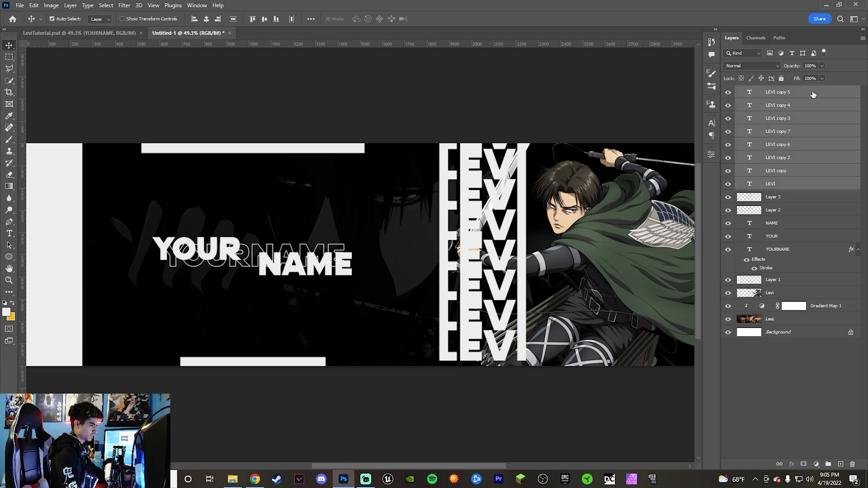
{"action": "left_click", "coordinate": [789, 187]}
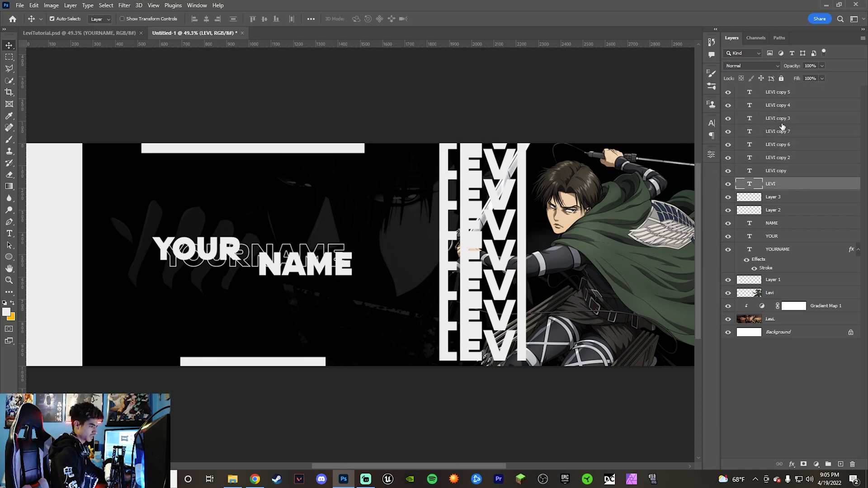
{"action": "left_click", "coordinate": [794, 95], "text": "shift"}
{"action": "key", "text": "ctrl+t"}
{"action": "left_click_drag", "start_coordinate": [489, 279], "coordinate": [493, 305]}
{"action": "key", "text": "Return"}
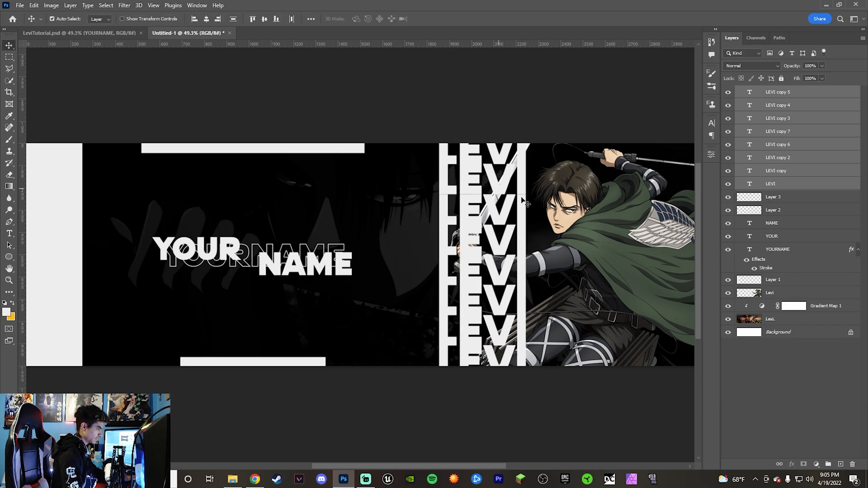
- Copy the layer style of the outlined YOURNAME text layer
{"action": "left_click", "coordinate": [502, 192]}
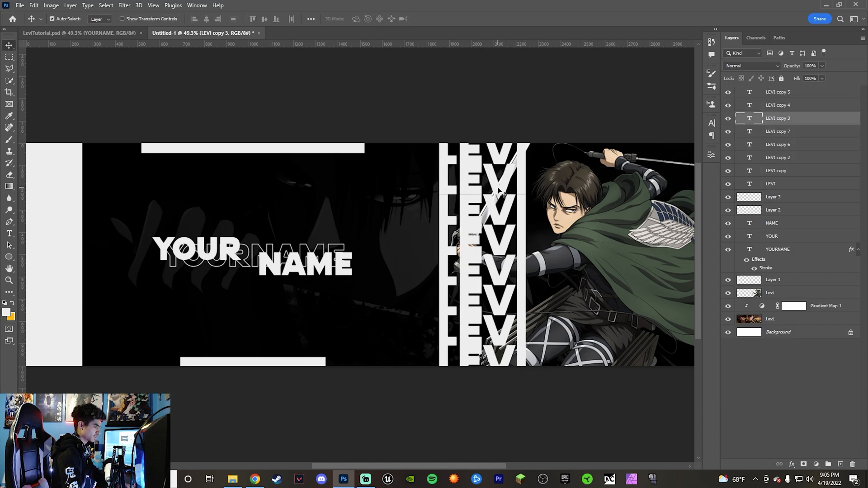
{"action": "left_click", "coordinate": [502, 192]}
{"action": "left_click", "coordinate": [497, 161]}
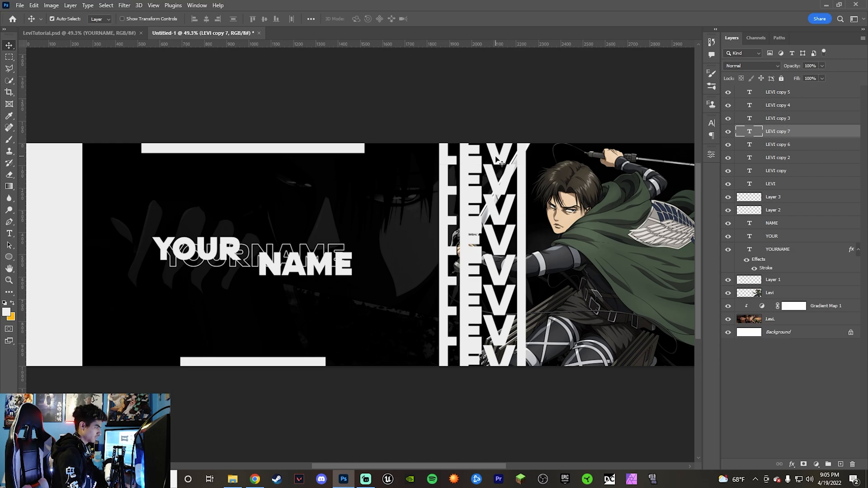
{"action": "right_click", "coordinate": [795, 252]}
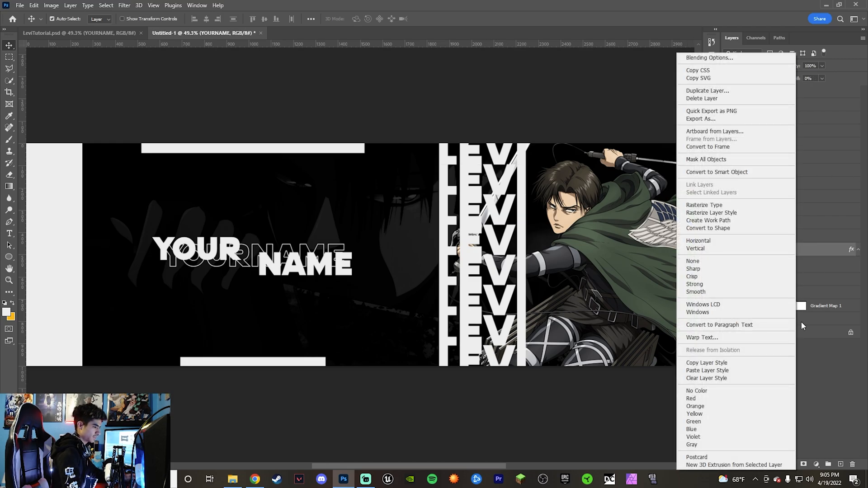
{"action": "left_click", "coordinate": [705, 363]}
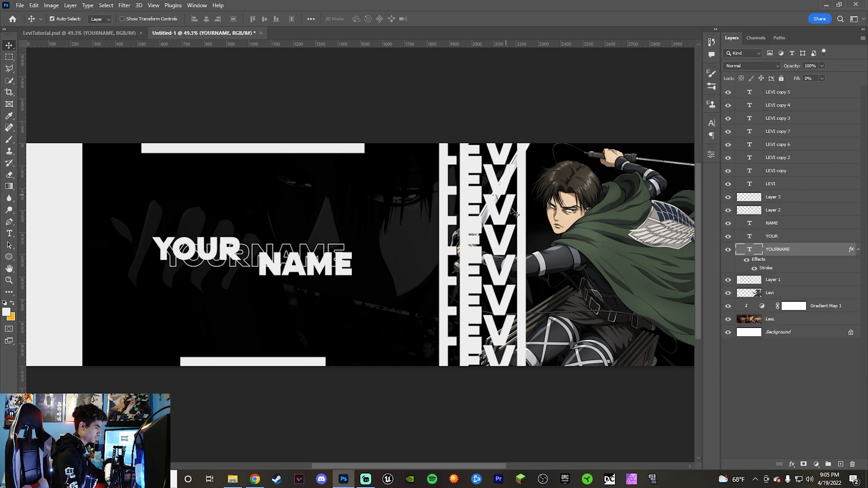
- Paste the copied outline style onto every LEVI row except the third full row from the top, LEVI copy 2, keeping that one solid
{"action": "left_click", "coordinate": [497, 221]}
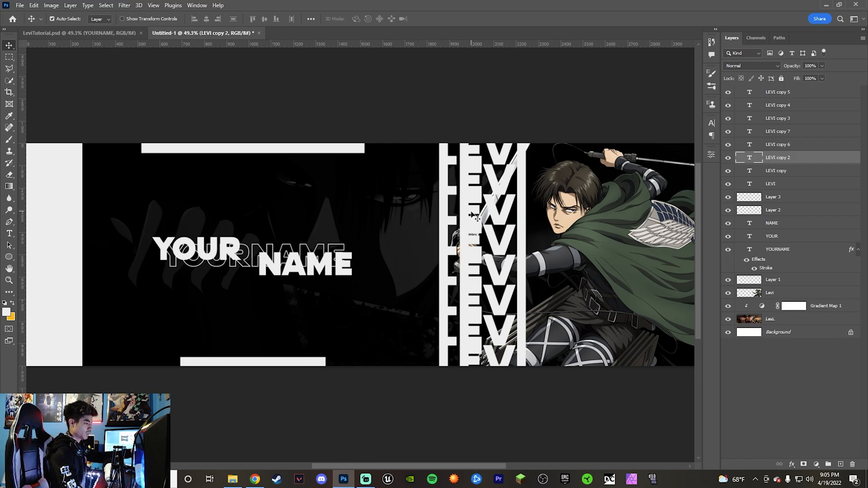
{"action": "left_click", "coordinate": [784, 184]}
{"action": "left_click", "coordinate": [793, 171], "text": "ctrl"}
{"action": "left_click", "coordinate": [803, 156], "text": "ctrl"}
{"action": "left_click", "coordinate": [803, 144], "text": "ctrl"}
{"action": "left_click", "coordinate": [803, 131], "text": "ctrl"}
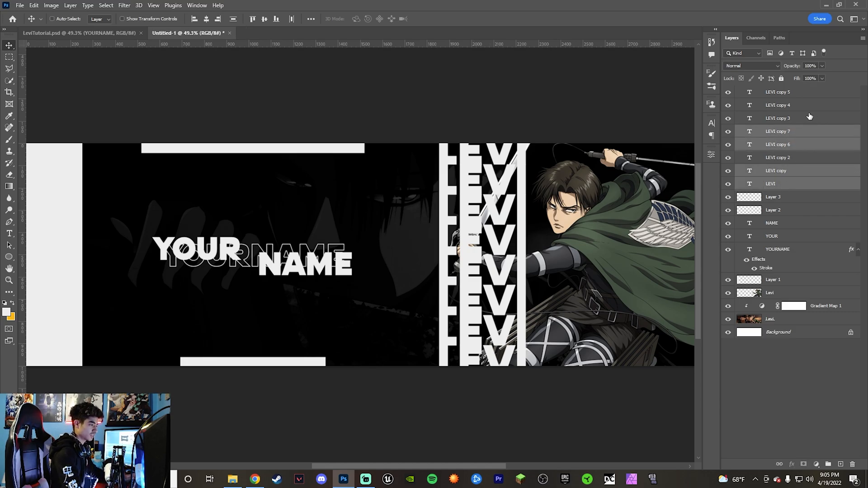
{"action": "left_click", "coordinate": [809, 118], "text": "ctrl"}
{"action": "left_click", "coordinate": [811, 105], "text": "ctrl"}
{"action": "left_click", "coordinate": [816, 92], "text": "ctrl"}
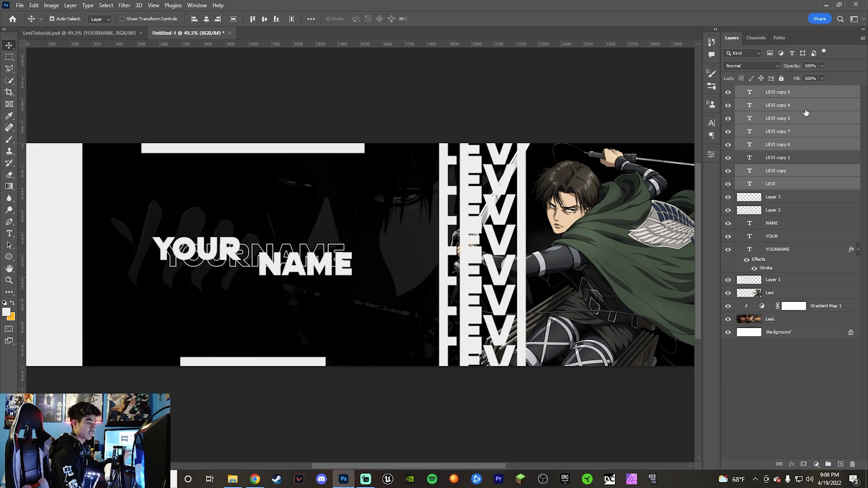
{"action": "right_click", "coordinate": [805, 112]}
{"action": "left_click", "coordinate": [737, 371]}
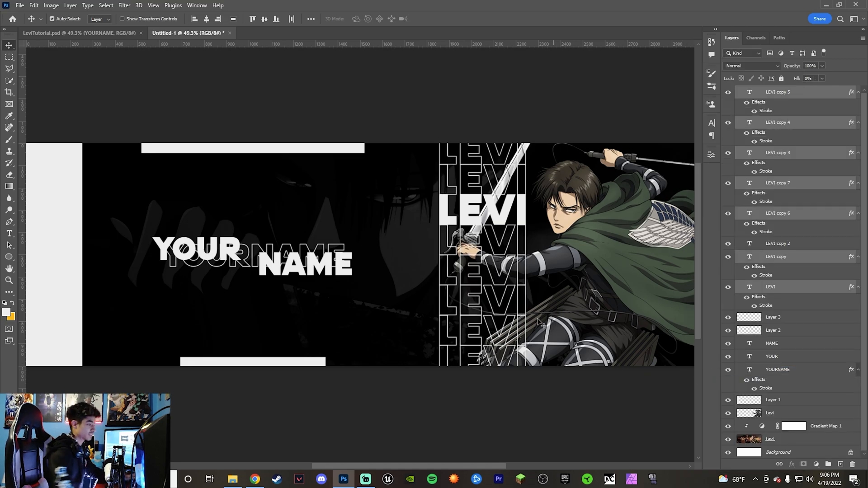
- Check the LeviTutorial.psd reference and move the Levi cutout layer above all the LEVI text layers in Untitled-1
{"action": "left_click", "coordinate": [79, 33]}
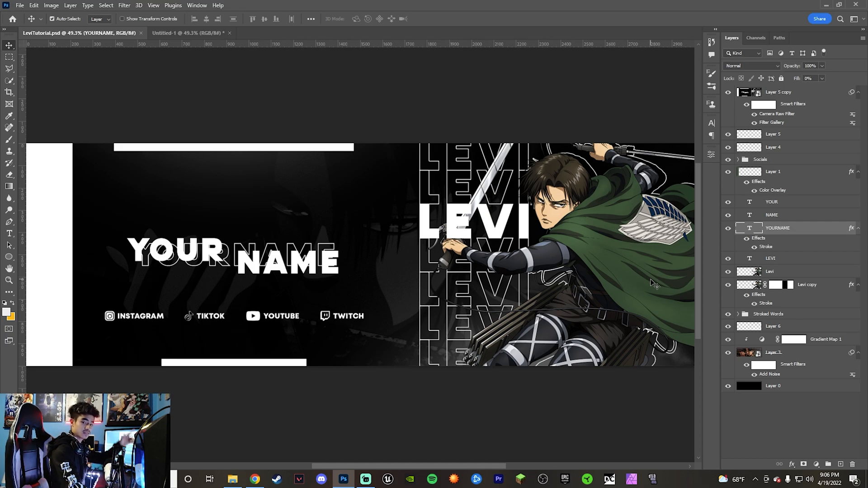
{"action": "left_click", "coordinate": [156, 33]}
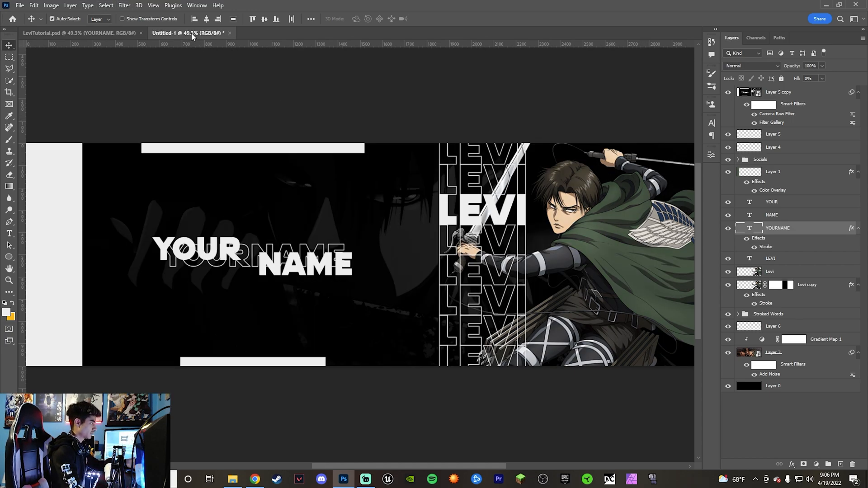
{"action": "left_click", "coordinate": [772, 286]}
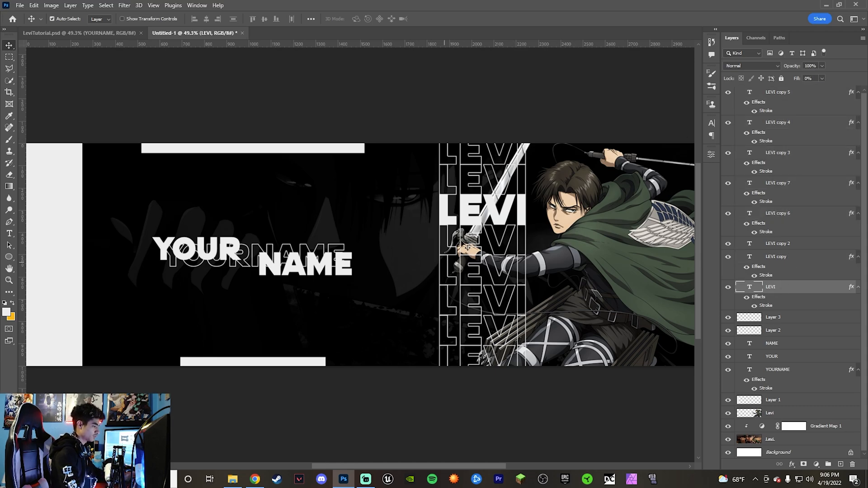
{"action": "left_click", "coordinate": [473, 226]}
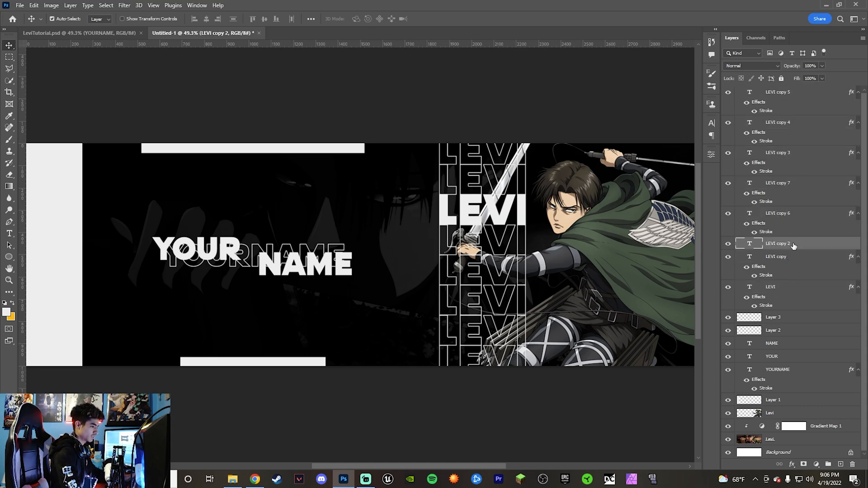
{"action": "left_click_drag", "start_coordinate": [777, 416], "coordinate": [777, 91]}
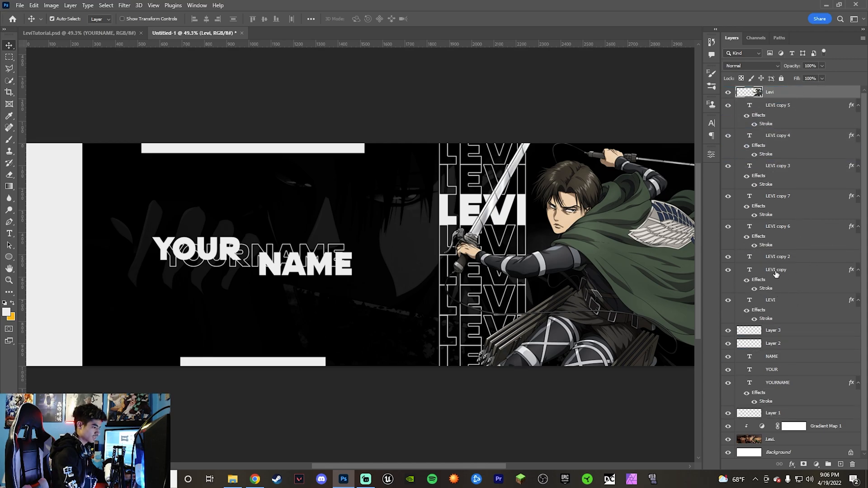
- Bring the solid LEVI copy 2 layer above the Levi cutout and nudge the cutout slightly left
{"action": "left_click", "coordinate": [792, 257]}
{"action": "left_click_drag", "start_coordinate": [780, 261], "coordinate": [799, 94]}
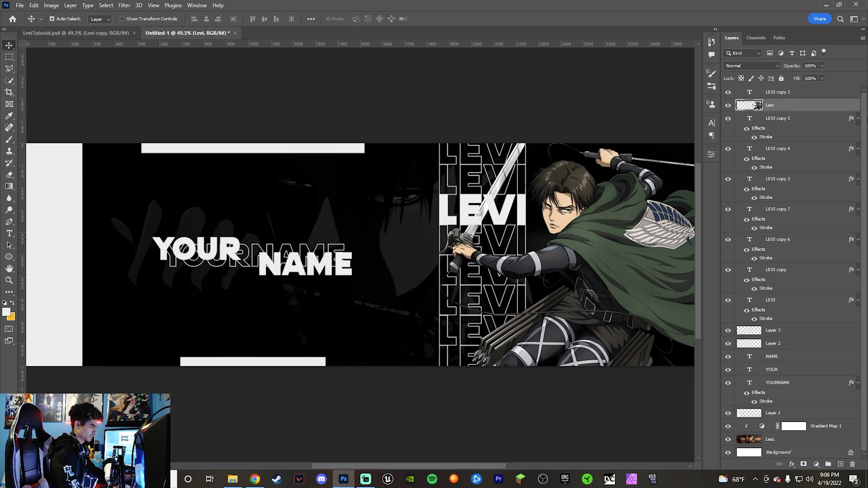
{"action": "key", "text": "shift+Left"}
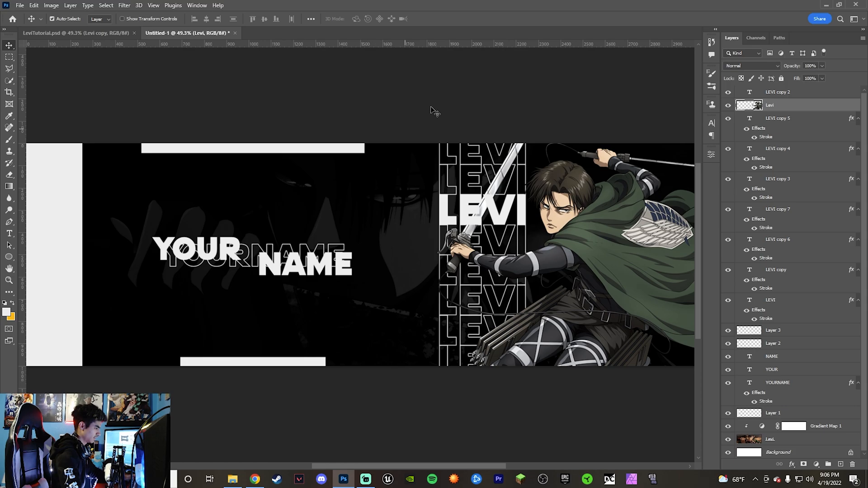
- Try shifting all eight LEVI rows together slightly right and back again
{"action": "left_click", "coordinate": [789, 309]}
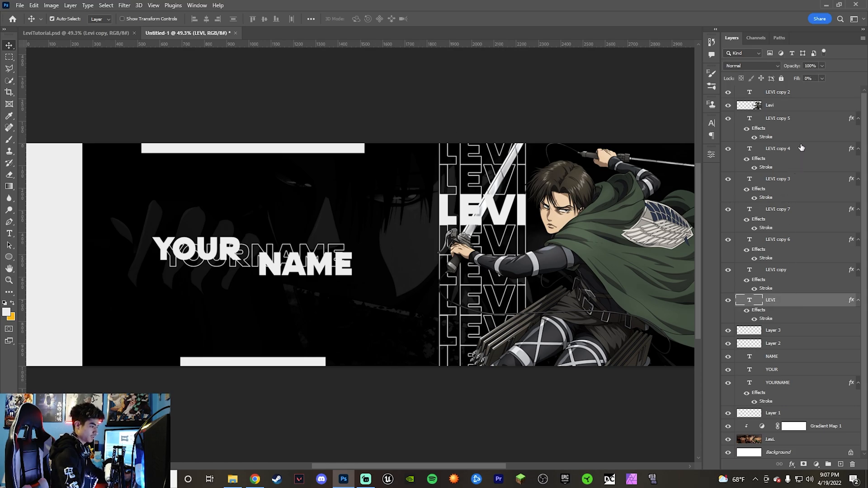
{"action": "left_click", "coordinate": [805, 120], "text": "shift"}
{"action": "left_click", "coordinate": [814, 94], "text": "ctrl"}
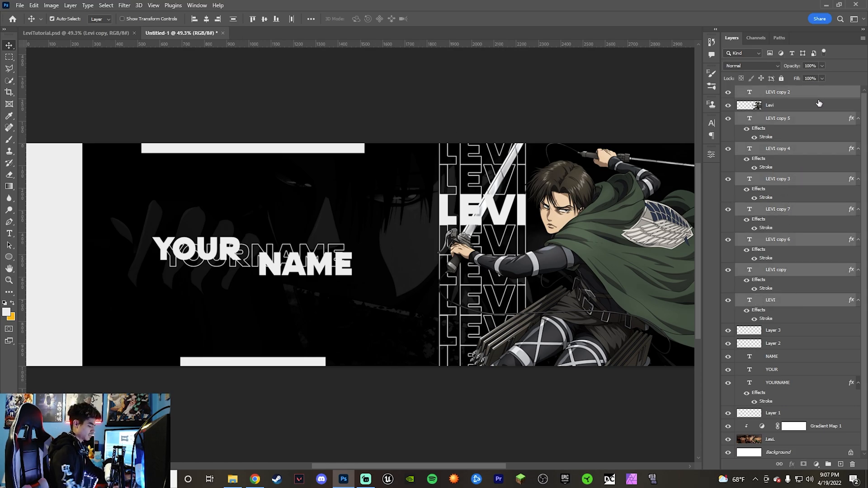
{"action": "key", "text": "shift+Right"}
{"action": "key", "text": "shift+Right"}
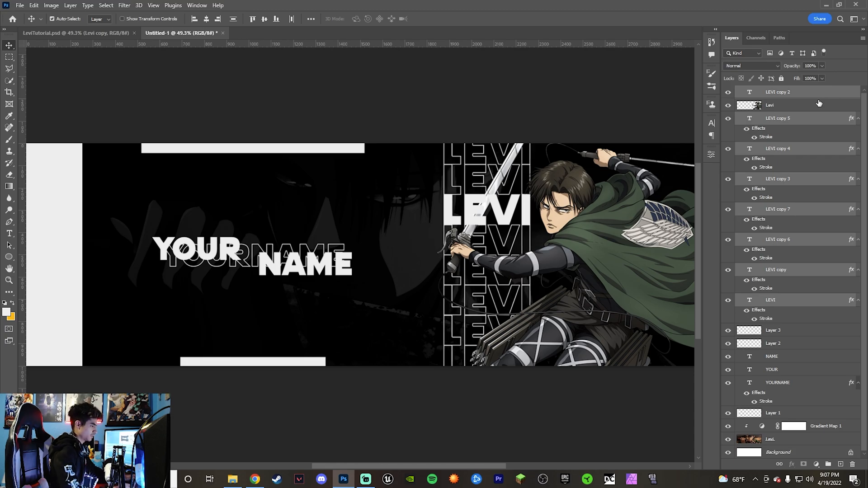
{"action": "key", "text": "shift+Left"}
{"action": "key", "text": "shift+Right"}
{"action": "key", "text": "shift+Left"}
{"action": "key", "text": "shift+Left"}
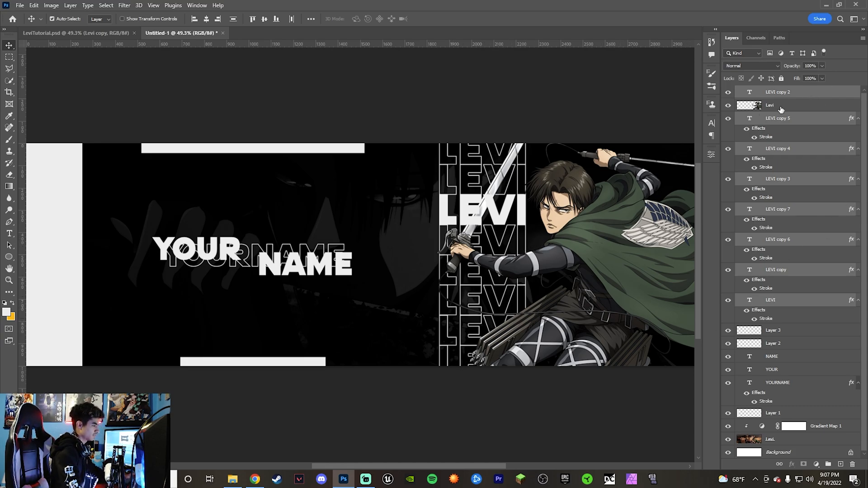
- Duplicate the Levi cutout, place the copy directly beneath the original and apply the copied stroke style to it
{"action": "left_click", "coordinate": [798, 106]}
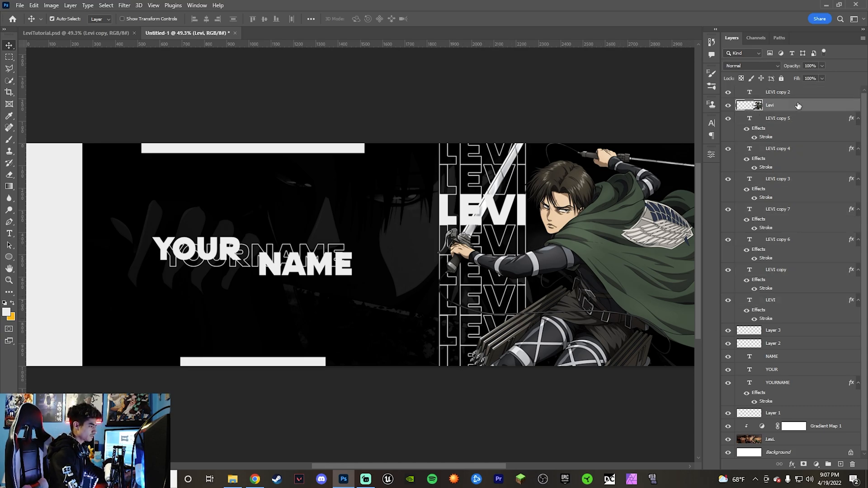
{"action": "key", "text": "ctrl+j"}
{"action": "left_click_drag", "start_coordinate": [784, 110], "coordinate": [783, 119]}
{"action": "right_click", "coordinate": [812, 121]}
{"action": "left_click", "coordinate": [742, 302]}
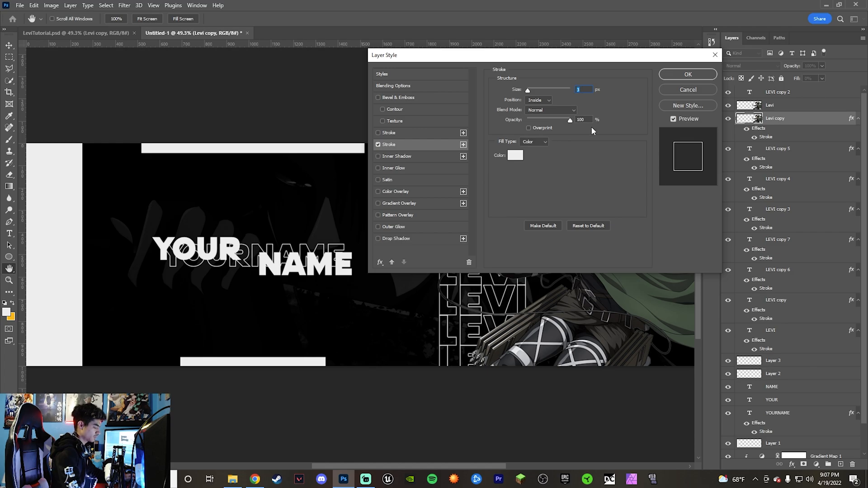
{"action": "key", "text": "Return"}
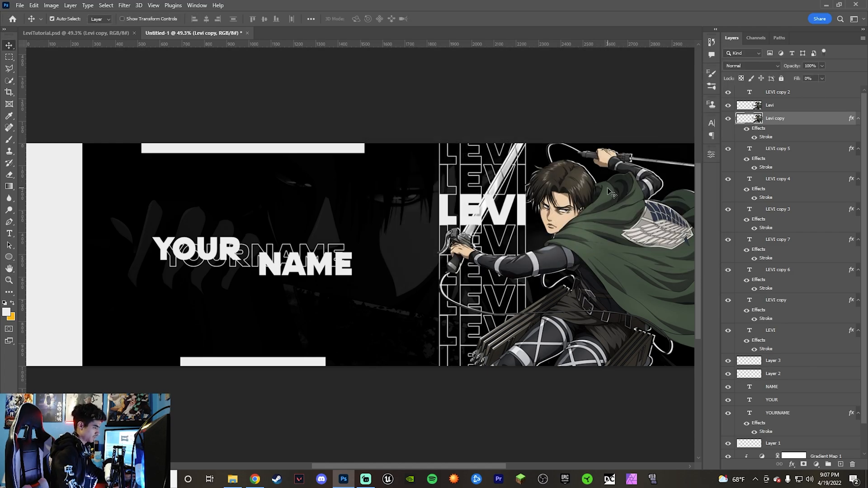
- Try a 3 px stroke on the Levi copy and settle on a stroke size of 4 px
{"action": "double_click", "coordinate": [765, 137]}
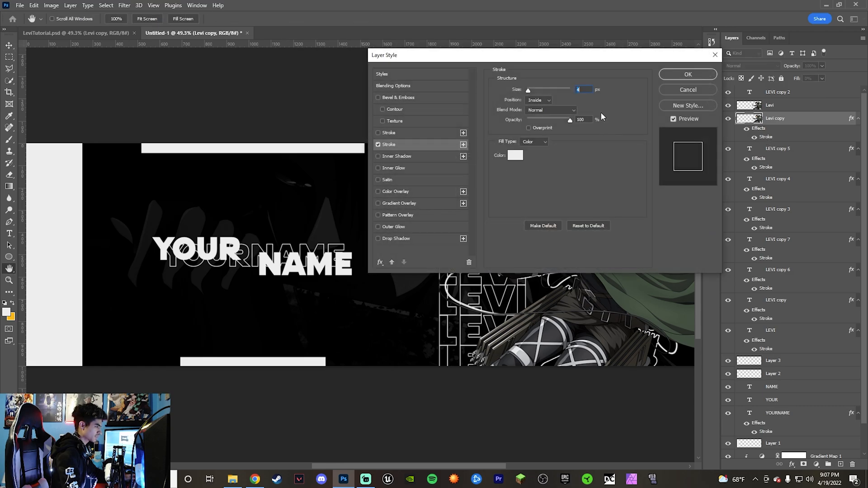
{"action": "type", "text": "3"}
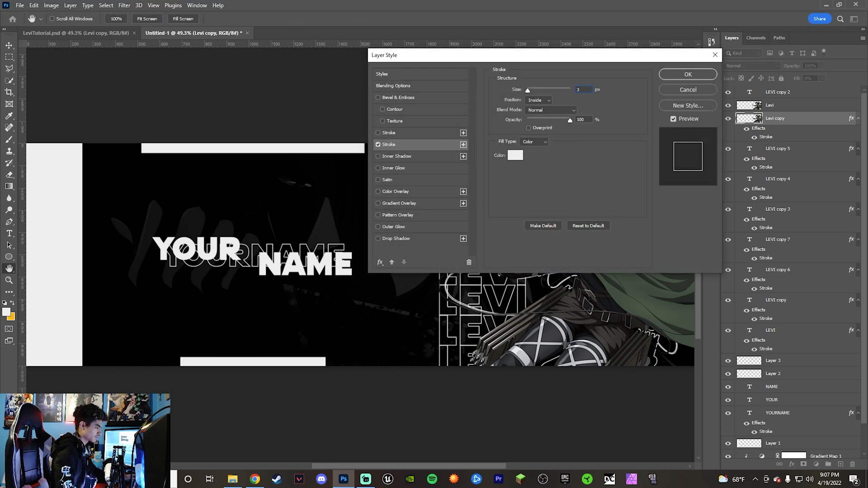
{"action": "key", "text": "Return"}
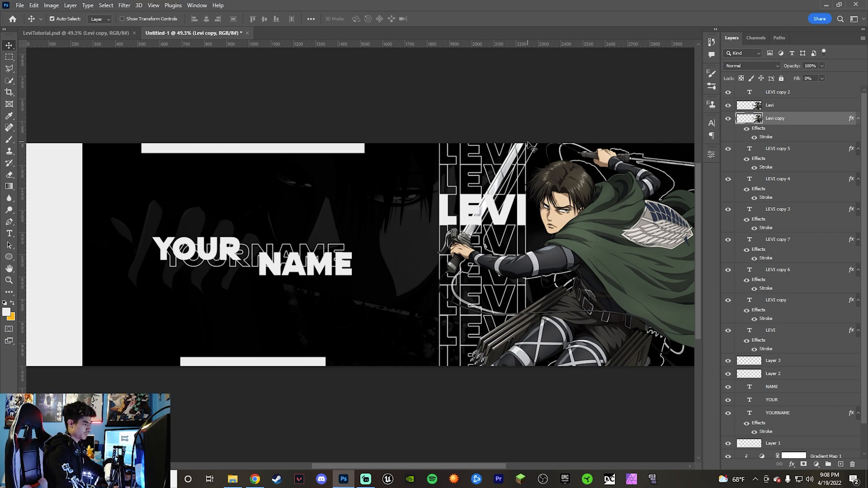
{"action": "double_click", "coordinate": [766, 137]}
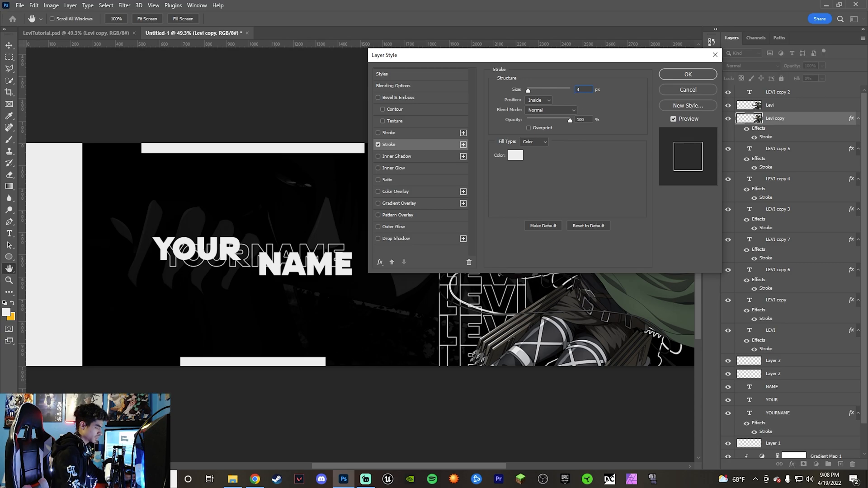
{"action": "key", "text": "Return"}
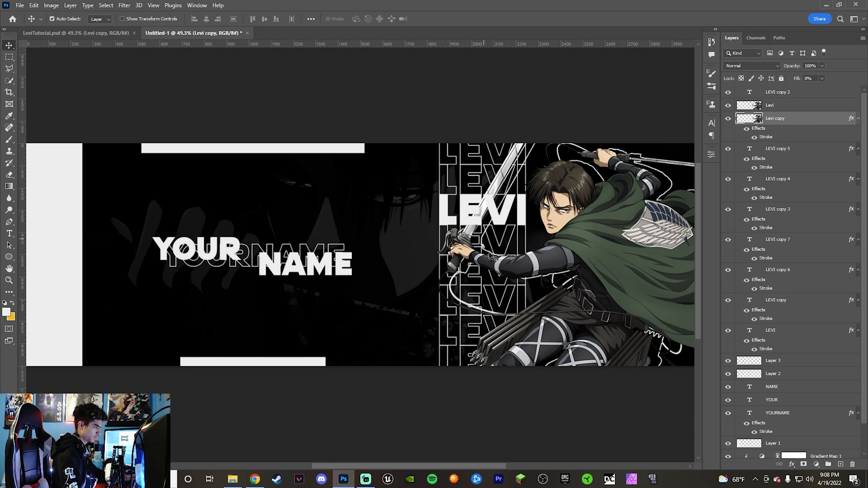
- Add a layer mask to the Levi copy and mask out its outline over the LEVI column with a rectangular selection
{"action": "left_click", "coordinate": [803, 465]}
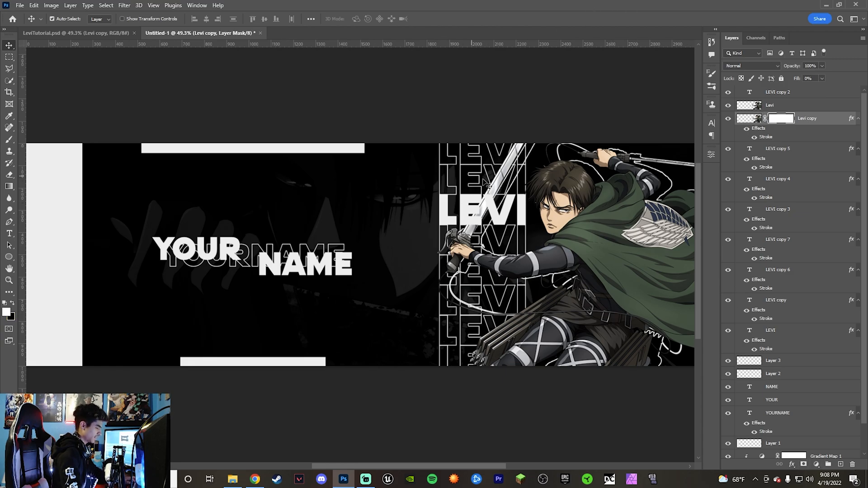
{"action": "key", "text": "m"}
{"action": "left_click_drag", "start_coordinate": [381, 144], "coordinate": [523, 389]}
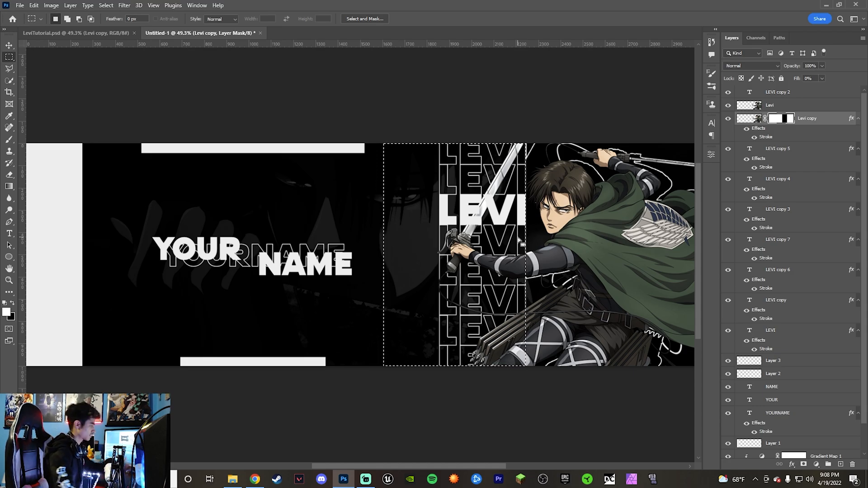
{"action": "key", "text": "ctrl+d"}
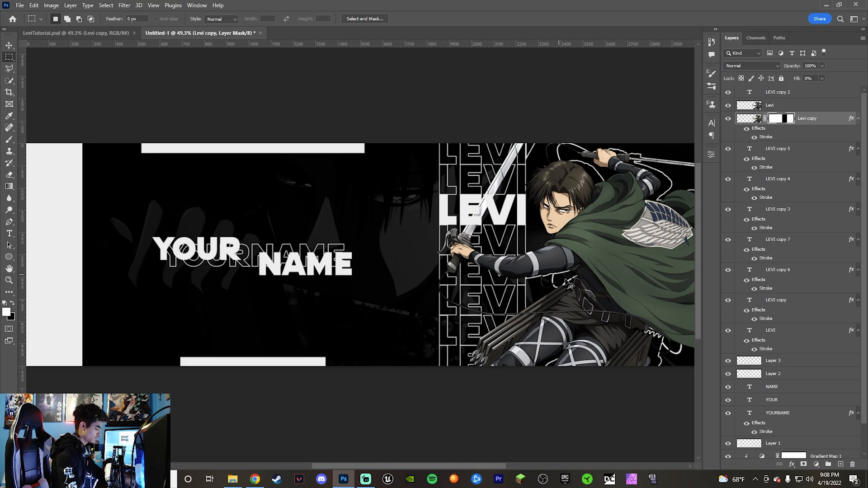
{"action": "key", "text": "ctrl+plus"}
{"action": "key", "text": "ctrl+plus"}
{"action": "scroll", "coordinate": [574, 295], "scroll_direction": "right", "scroll_amount": 5}
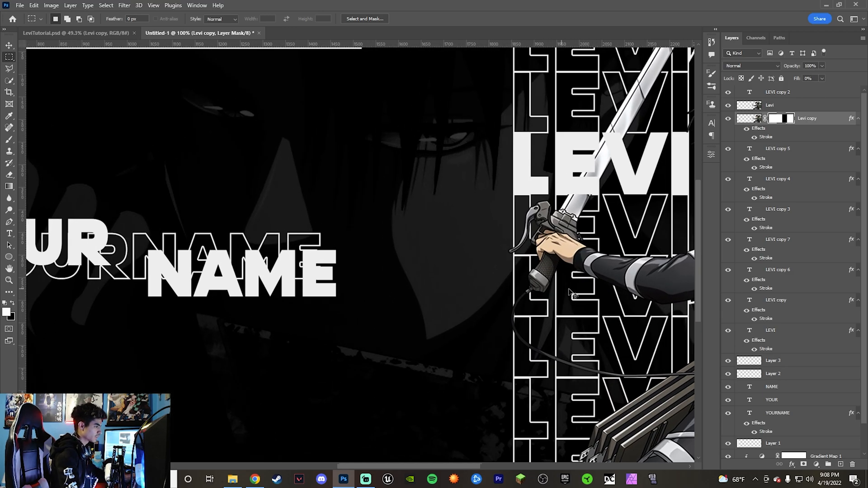
{"action": "scroll", "coordinate": [570, 294], "scroll_direction": "right", "scroll_amount": 1}
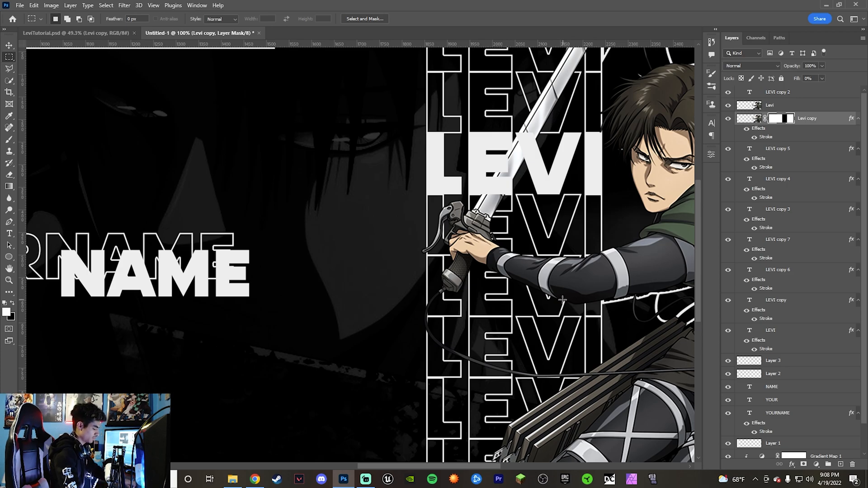
{"action": "key", "text": "ctrl+minus"}
{"action": "key", "text": "ctrl+minus"}
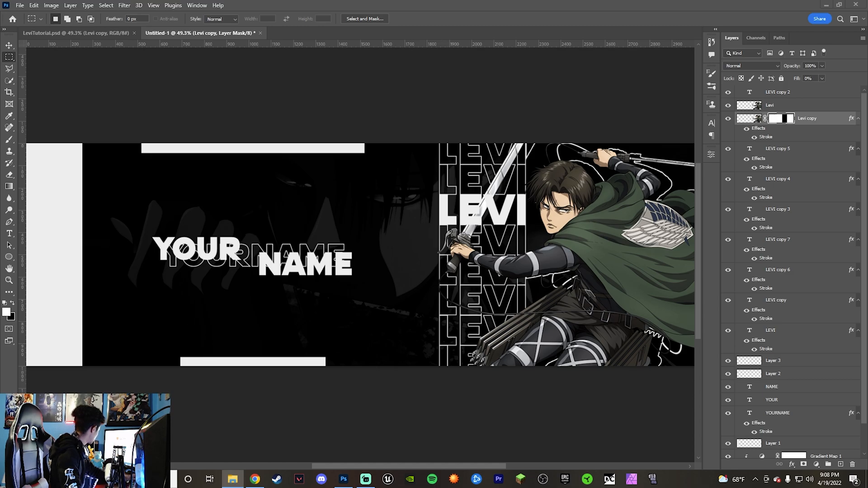
- Place the TikTok, Twitch, Youtube and Instagram icon files into the banner document at their default size
{"action": "left_click_drag", "start_coordinate": [174, 343], "coordinate": [335, 344]}
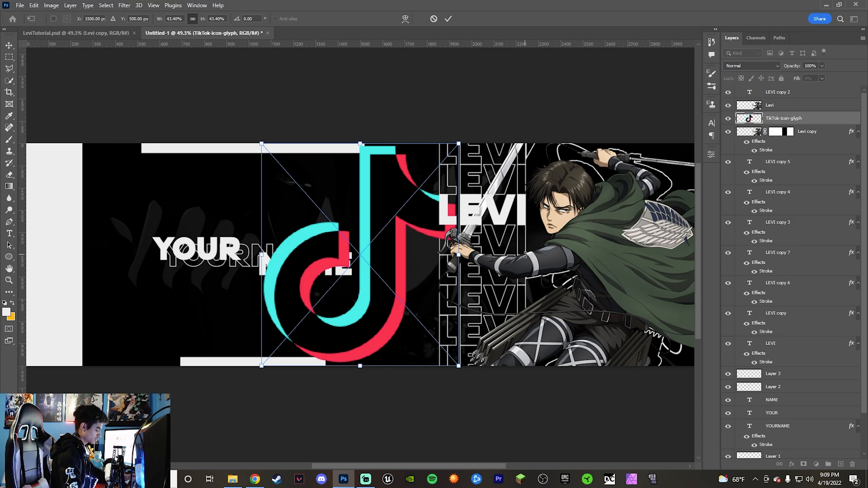
{"action": "key", "text": "Return"}
{"action": "key", "text": "Return"}
{"action": "key", "text": "Return"}
{"action": "key", "text": "Return"}
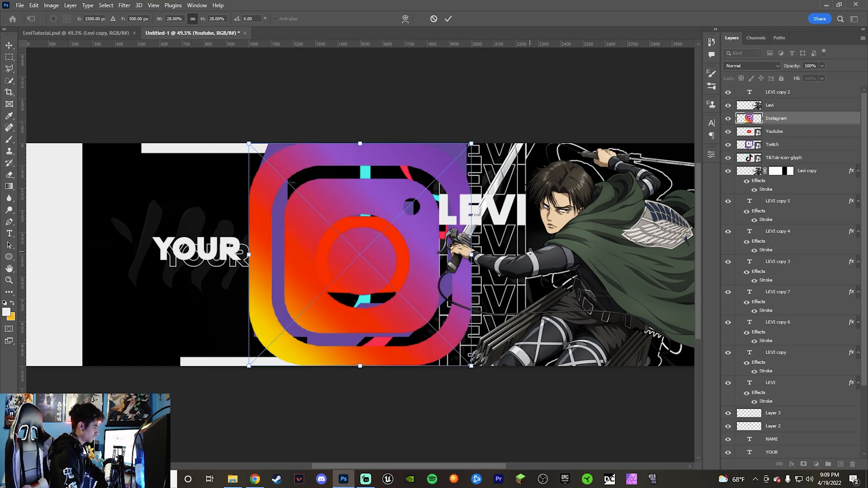
- Rasterize the Youtube layer and scale the icon up to 285.76% so it fills the banner's height
{"action": "left_click", "coordinate": [813, 133]}
{"action": "right_click", "coordinate": [813, 134]}
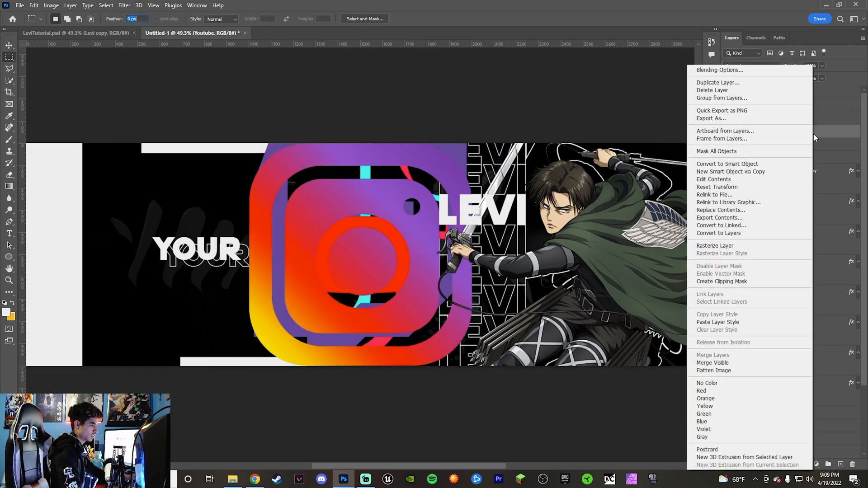
{"action": "left_click", "coordinate": [731, 246]}
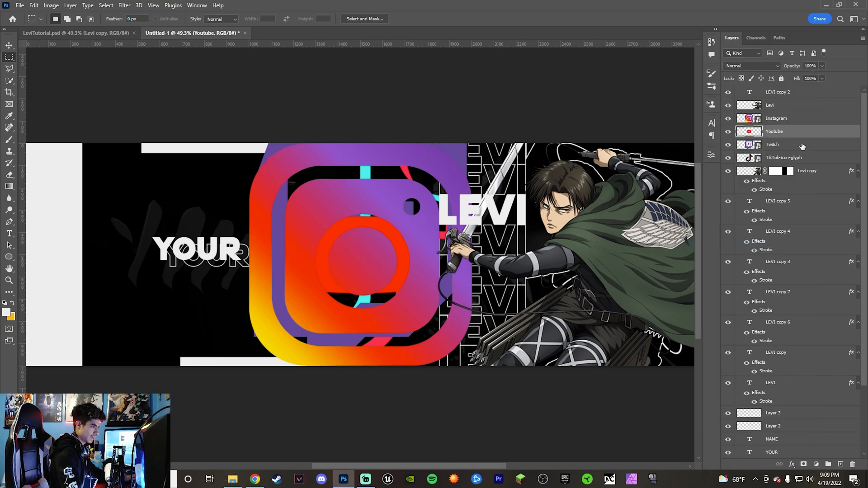
{"action": "key", "text": "ctrl+t"}
{"action": "left_click_drag", "start_coordinate": [415, 216], "coordinate": [524, 153]}
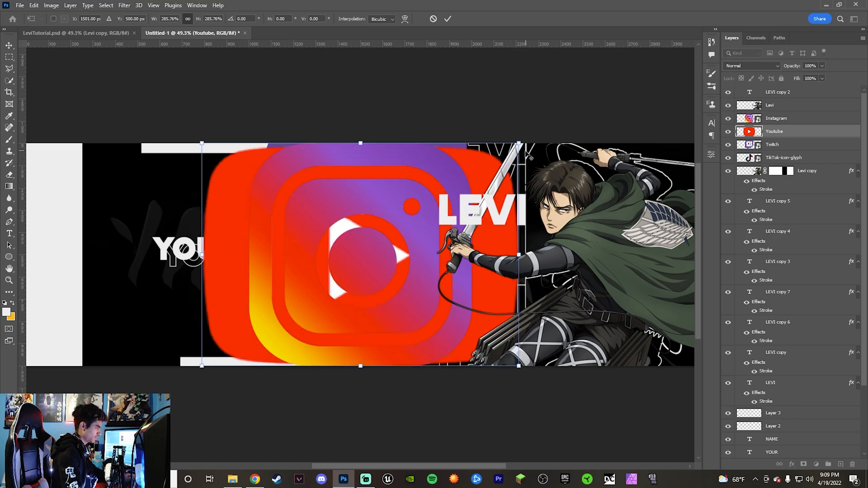
{"action": "key", "text": "Return"}
- Rasterize the TikTok, Twitch and Instagram icon layers
{"action": "left_click", "coordinate": [776, 157]}
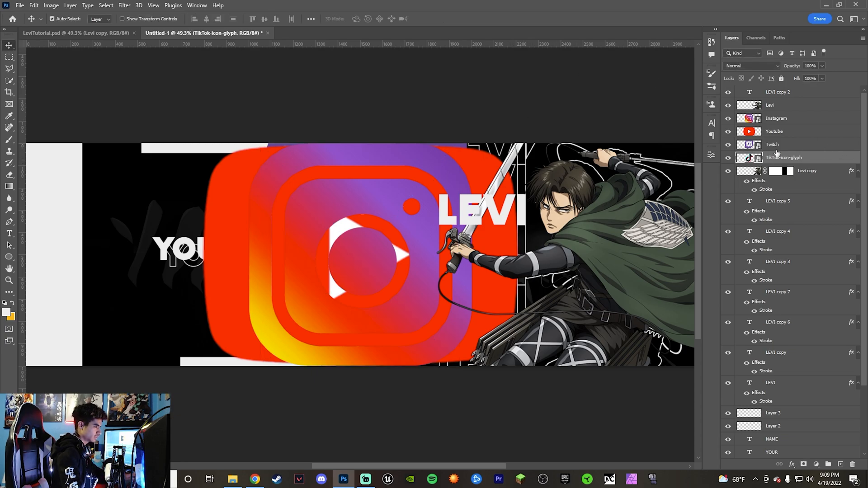
{"action": "left_click", "coordinate": [782, 144], "text": "shift"}
{"action": "left_click", "coordinate": [796, 120], "text": "ctrl"}
{"action": "right_click", "coordinate": [796, 120]}
{"action": "left_click", "coordinate": [746, 245]}
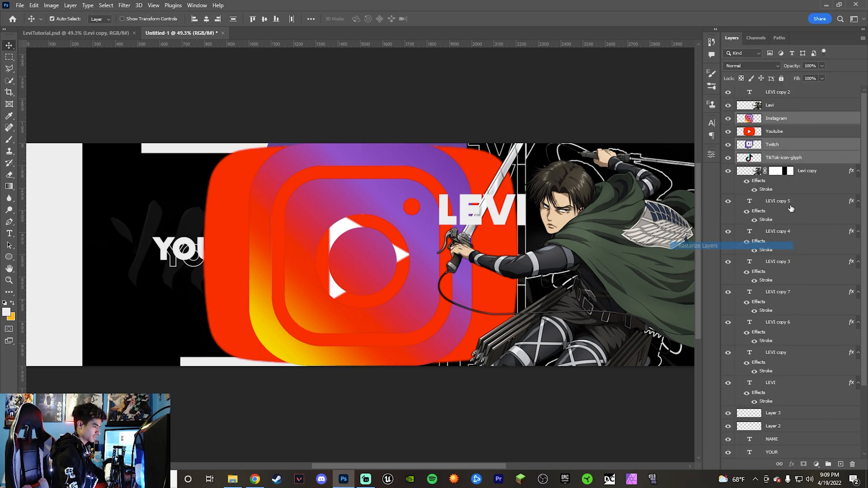
- Scale the TikTok icon to 102.17% so it matches the banner's height
{"action": "left_click", "coordinate": [796, 159]}
{"action": "key", "text": "ctrl+t"}
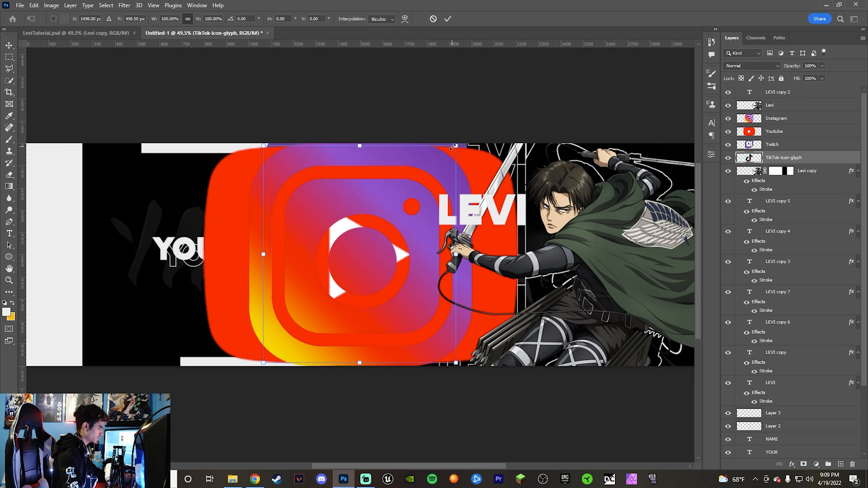
{"action": "left_click_drag", "start_coordinate": [456, 145], "coordinate": [461, 141]}
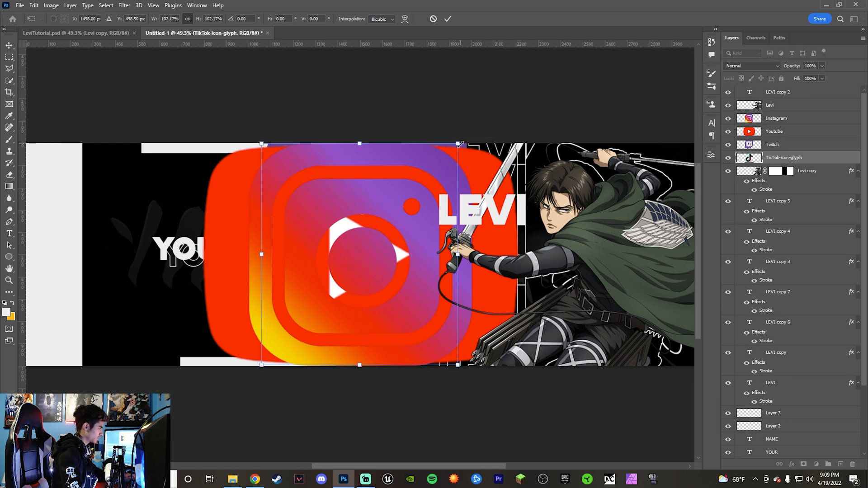
{"action": "key", "text": "Return"}
- Shrink all four social icons together to a small size just below the start of the YOUR title
{"action": "left_click", "coordinate": [775, 118], "text": "shift"}
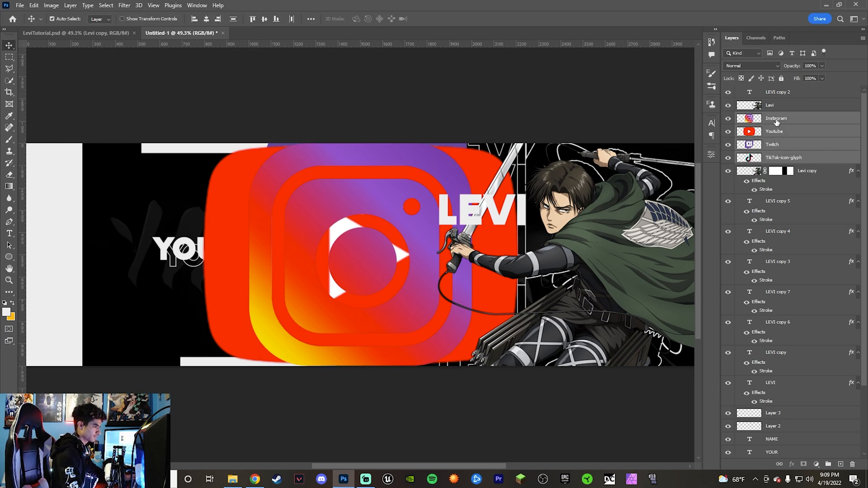
{"action": "key", "text": "ctrl+t"}
{"action": "left_click_drag", "start_coordinate": [517, 146], "coordinate": [128, 311]}
{"action": "key", "text": "Return"}
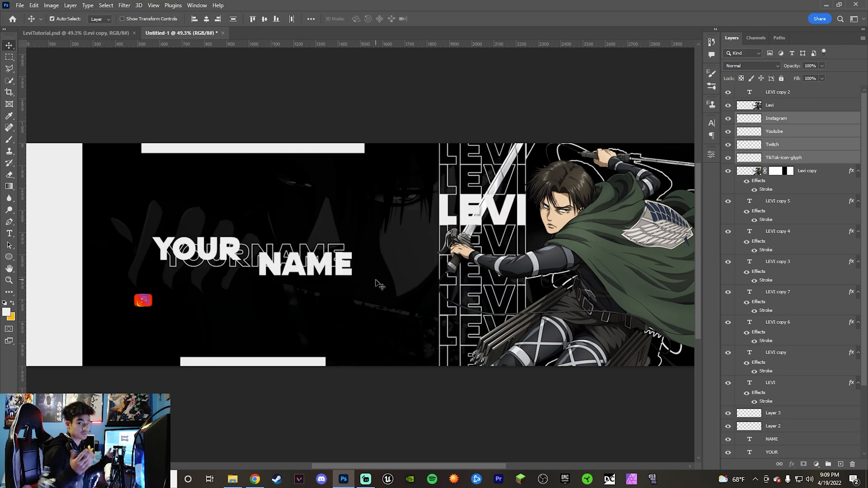
- Add a Color Overlay to the TikTok icon layer using the off-white sampled from the banner's side bar
{"action": "left_click", "coordinate": [782, 157]}
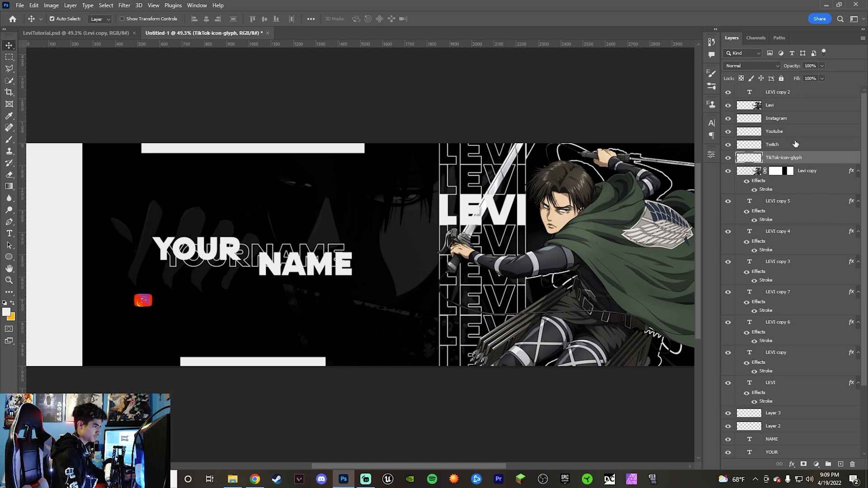
{"action": "double_click", "coordinate": [843, 161]}
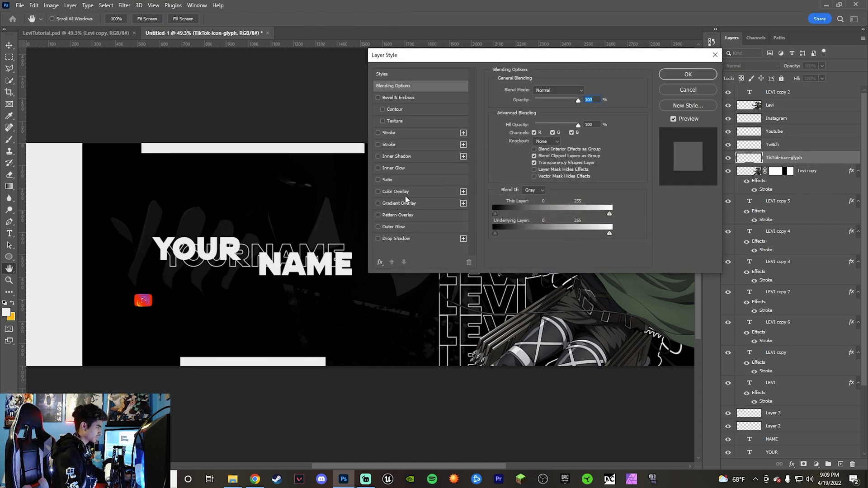
{"action": "left_click", "coordinate": [406, 195]}
{"action": "left_click", "coordinate": [587, 92]}
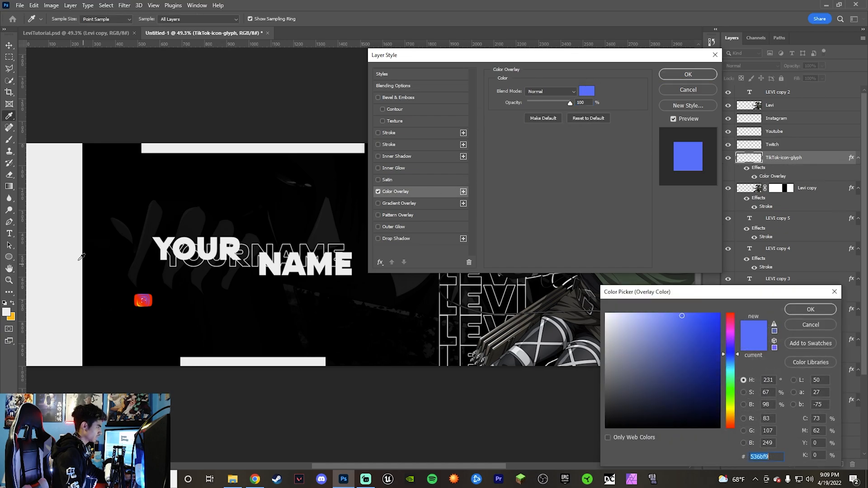
{"action": "left_click", "coordinate": [78, 261]}
{"action": "left_click", "coordinate": [789, 308]}
{"action": "left_click", "coordinate": [678, 75]}
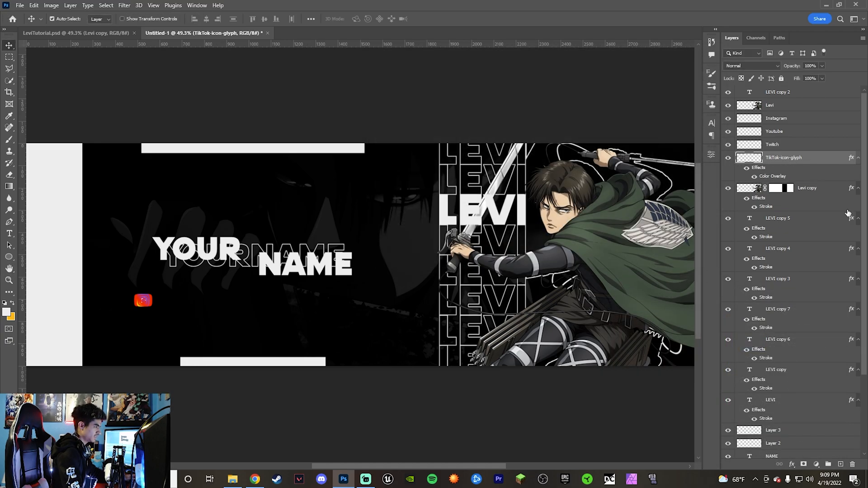
- Copy the TikTok icon's layer style and paste it onto the Instagram, Youtube and Twitch layers
{"action": "right_click", "coordinate": [806, 164]}
{"action": "left_click", "coordinate": [714, 294]}
{"action": "left_click", "coordinate": [799, 145]}
{"action": "left_click", "coordinate": [799, 120], "text": "shift"}
{"action": "right_click", "coordinate": [799, 129]}
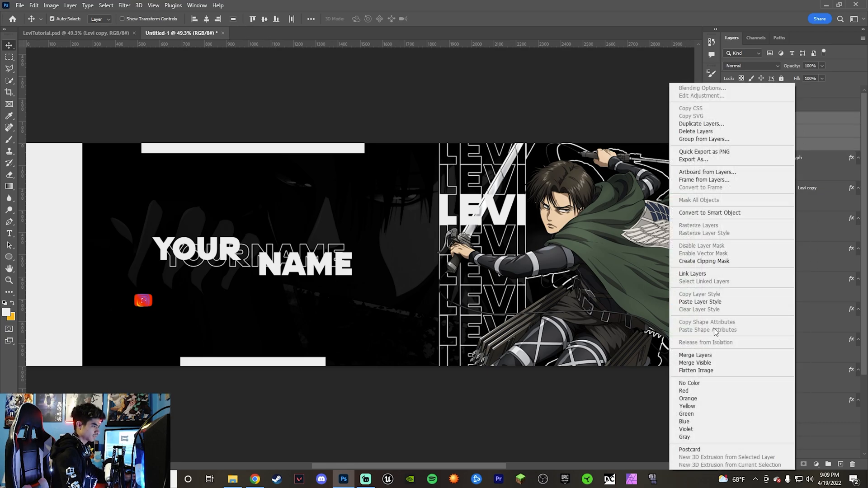
{"action": "left_click", "coordinate": [712, 301]}
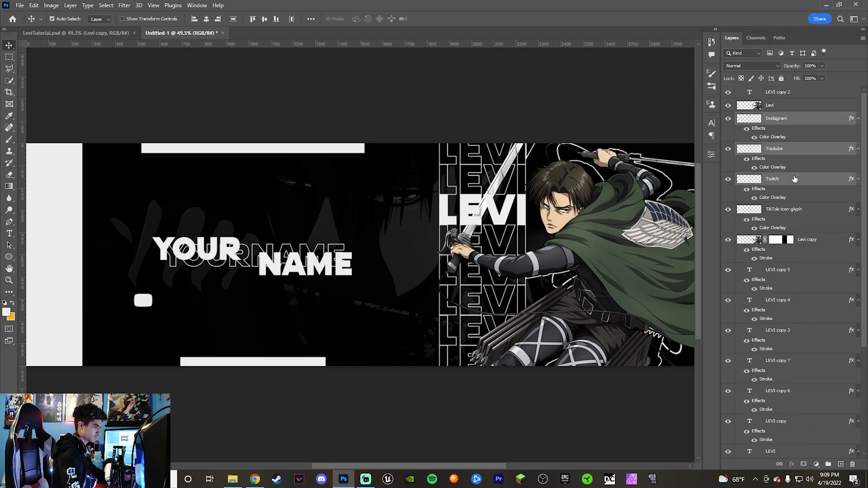
{"action": "right_click", "coordinate": [813, 184]}
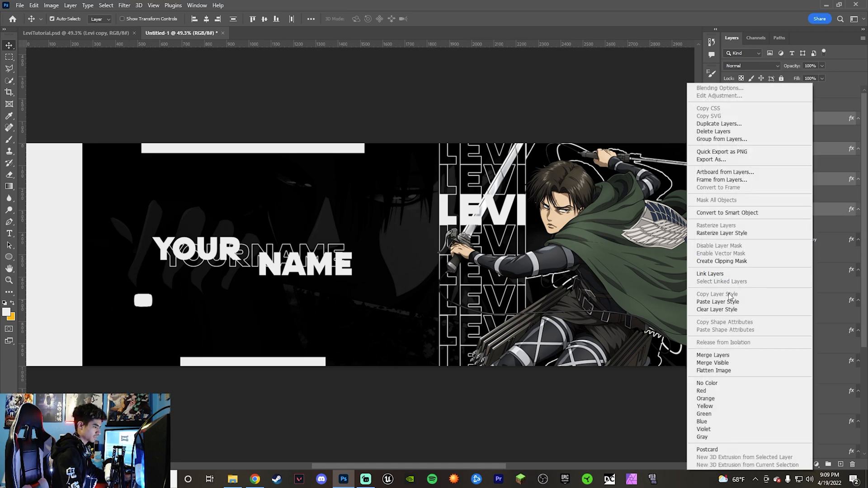
{"action": "left_click", "coordinate": [754, 300]}
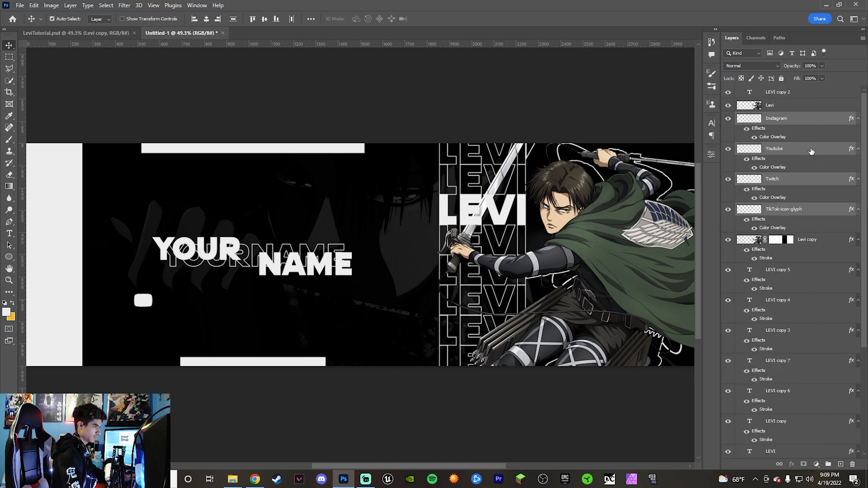
- Hide the Youtube layer's Color Overlay and cut the white play triangle out of the icon with the Magic Wand tool
{"action": "left_click", "coordinate": [763, 150]}
{"action": "left_click", "coordinate": [754, 167]}
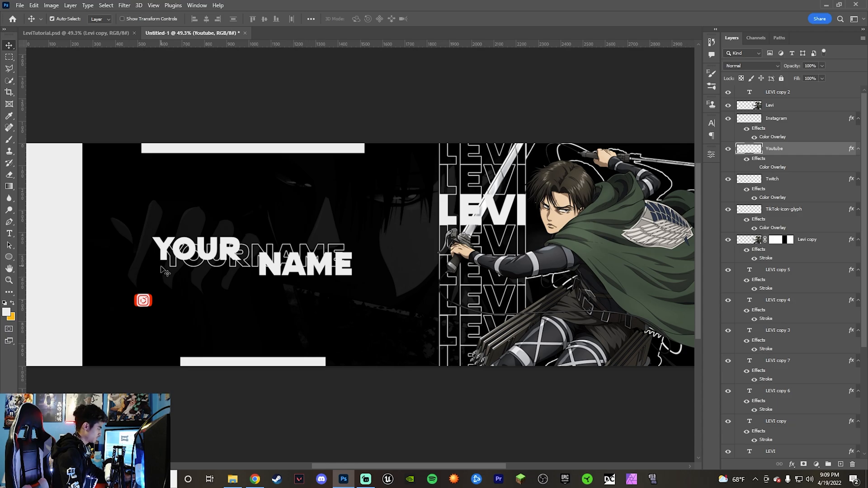
{"action": "key", "text": "w"}
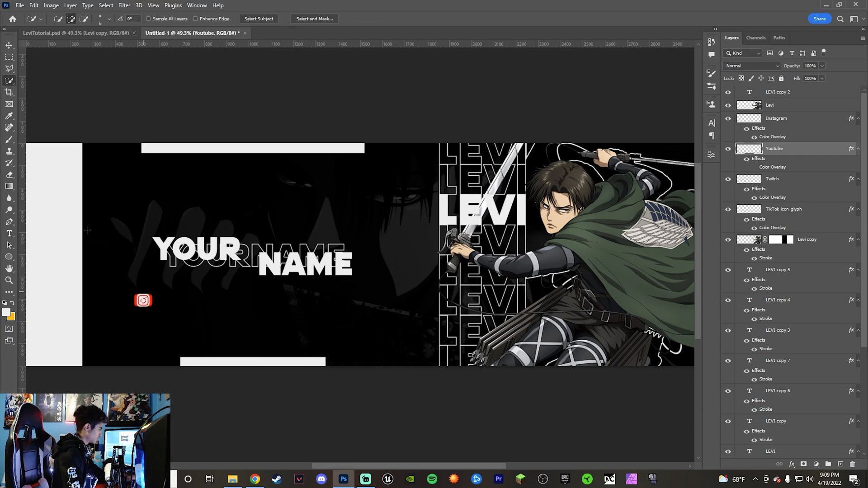
{"action": "right_click", "coordinate": [4, 83]}
{"action": "left_click", "coordinate": [45, 99]}
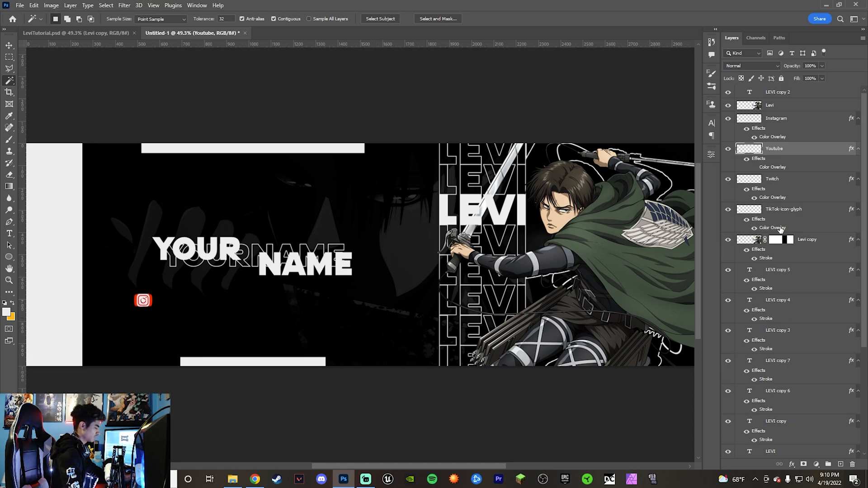
- Show the Youtube layer's Color Overlay again and return to the Move tool
{"action": "left_click", "coordinate": [799, 213], "text": "ctrl"}
{"action": "left_click", "coordinate": [798, 124], "text": "shift"}
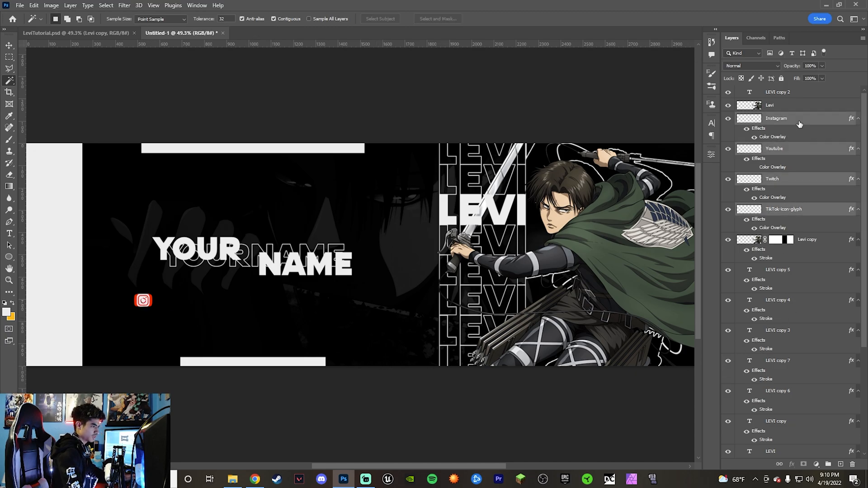
{"action": "left_click", "coordinate": [791, 150]}
{"action": "left_click", "coordinate": [754, 167]}
{"action": "key", "text": "v"}
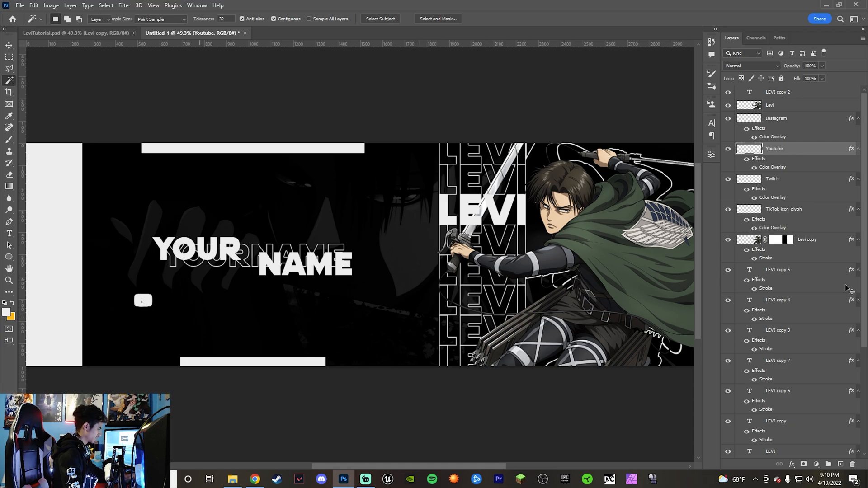
- Try to move the Youtube, Twitch and TikTok icons together away from the Instagram icon
{"action": "left_click", "coordinate": [792, 212]}
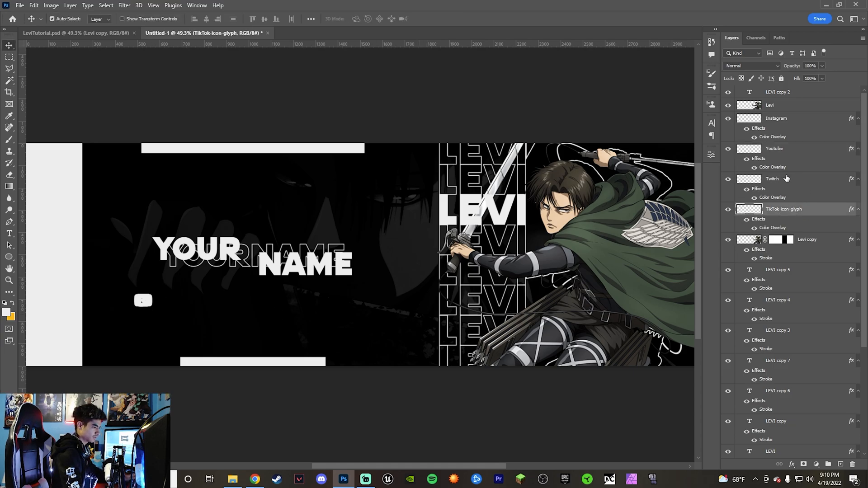
{"action": "left_click", "coordinate": [778, 123]}
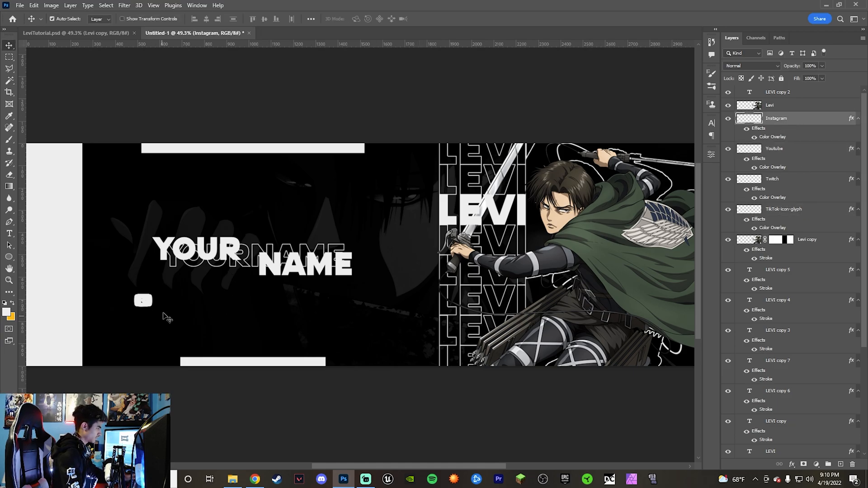
{"action": "left_click", "coordinate": [796, 213]}
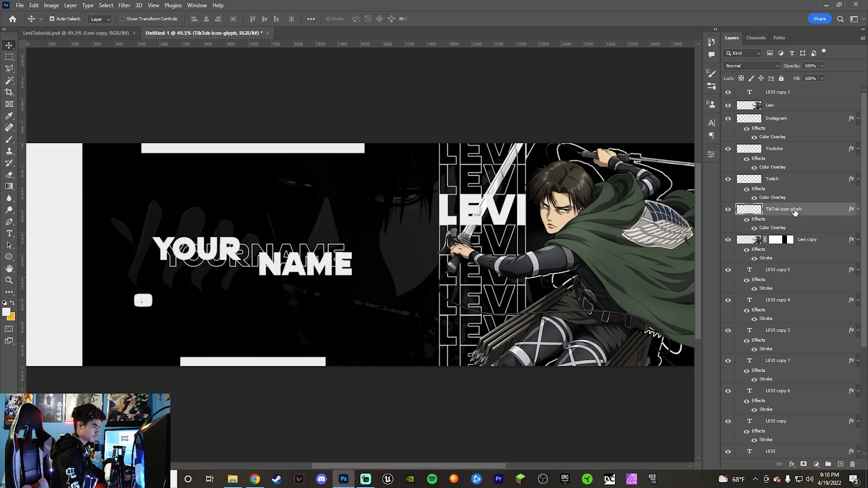
{"action": "left_click", "coordinate": [800, 152], "text": "shift"}
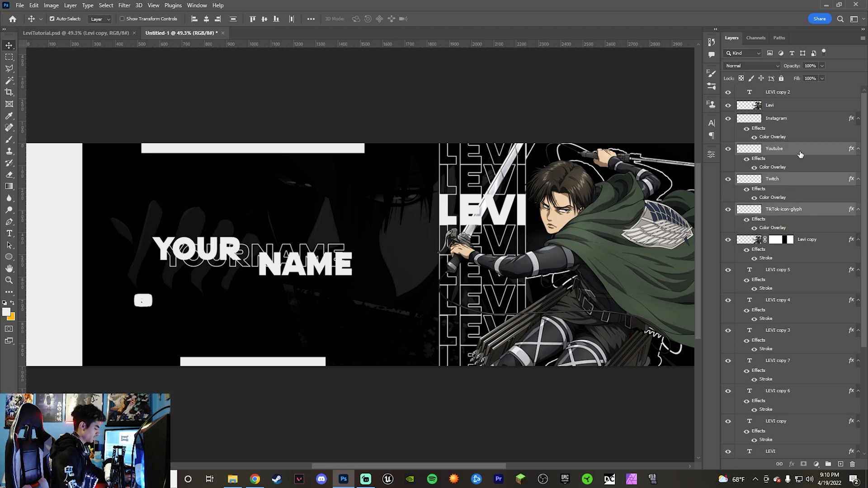
{"action": "left_click_drag", "start_coordinate": [147, 300], "coordinate": [162, 304]}
{"action": "key", "text": "ctrl+z"}
{"action": "key", "text": "ctrl+z"}
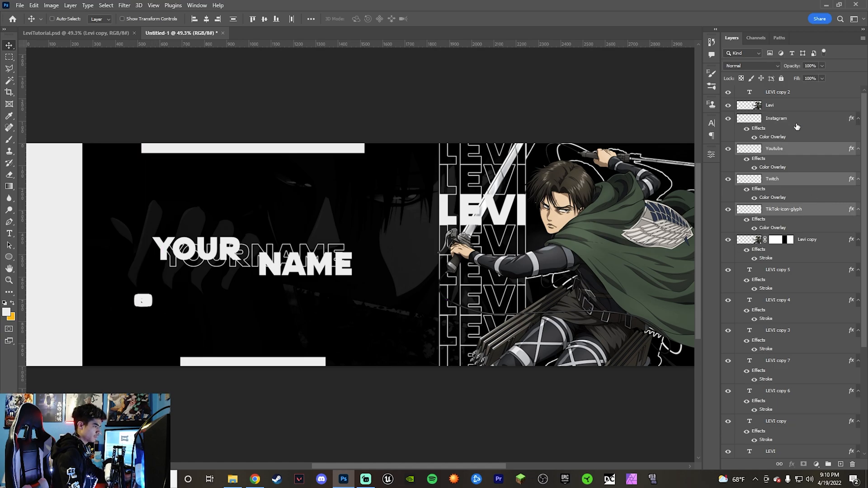
{"action": "left_click_drag", "start_coordinate": [149, 302], "coordinate": [202, 306]}
{"action": "key", "text": "ctrl+z"}
- Nudge the Youtube, Twitch and TikTok icons together horizontally to the right until they sit beneath the end of YOUR
{"action": "left_click", "coordinate": [792, 211]}
{"action": "left_click", "coordinate": [777, 151]}
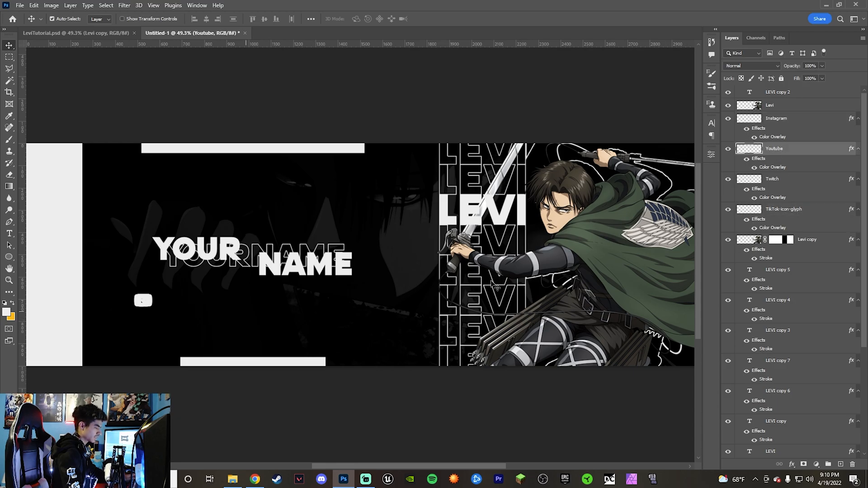
{"action": "left_click", "coordinate": [789, 210], "text": "shift"}
{"action": "key", "text": "shift+Right"}
{"action": "key", "text": "shift+Right"}
{"action": "key", "text": "shift+Right"}
{"action": "key", "text": "shift+Right"}
{"action": "key", "text": "shift+Right"}
{"action": "key", "text": "shift+Right"}
{"action": "key", "text": "shift+Right"}
{"action": "key", "text": "shift+Right"}
{"action": "key", "text": "shift+Right"}
{"action": "key", "text": "shift+Right"}
{"action": "key", "text": "shift+Right"}
{"action": "key", "text": "shift+Right"}
{"action": "key", "text": "shift+Right"}
{"action": "key", "text": "shift+Right"}
{"action": "key", "text": "shift+Right"}
{"action": "key", "text": "shift+Right"}
{"action": "key", "text": "shift+Right"}
{"action": "key", "text": "shift+Right"}
{"action": "key", "text": "shift+Right"}
{"action": "key", "text": "shift+Right"}
{"action": "key", "text": "shift+Right"}
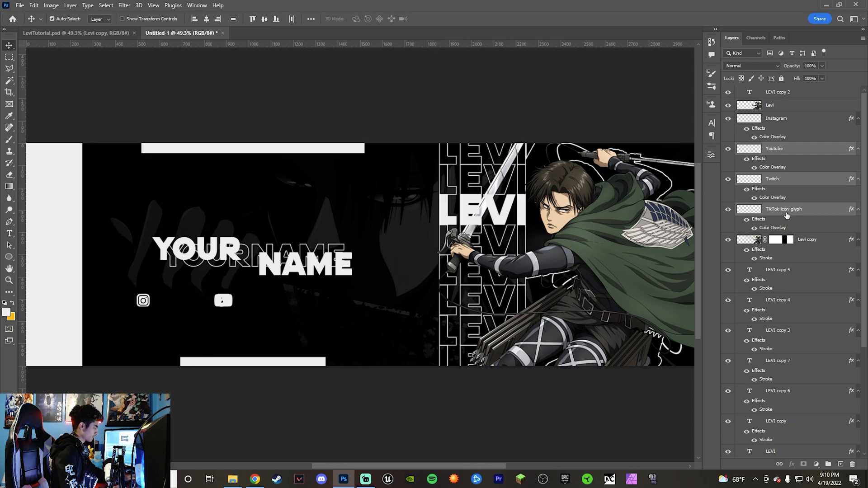
{"action": "key", "text": "shift+Right"}
{"action": "key", "text": "shift+Right"}
{"action": "key", "text": "shift+Right"}
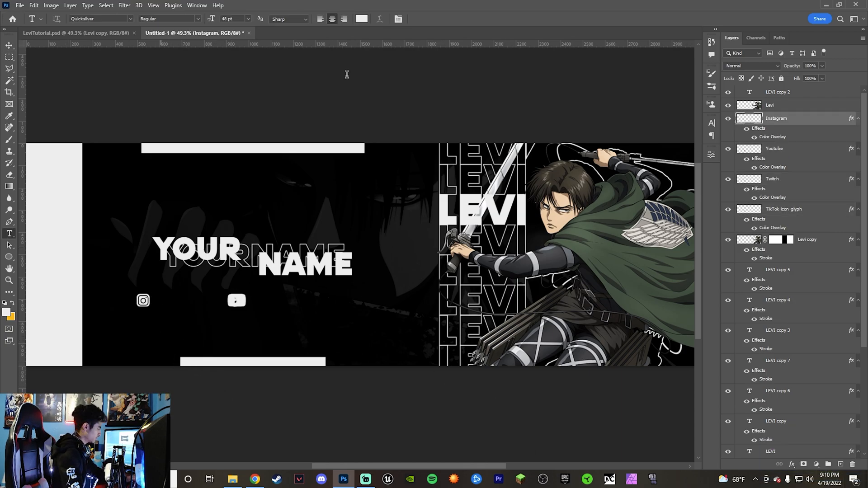
- Add an INSTAGRAM text label in Quicksilver at 8 pt and place it directly to the right of the Instagram icon
{"action": "left_click", "coordinate": [156, 300]}
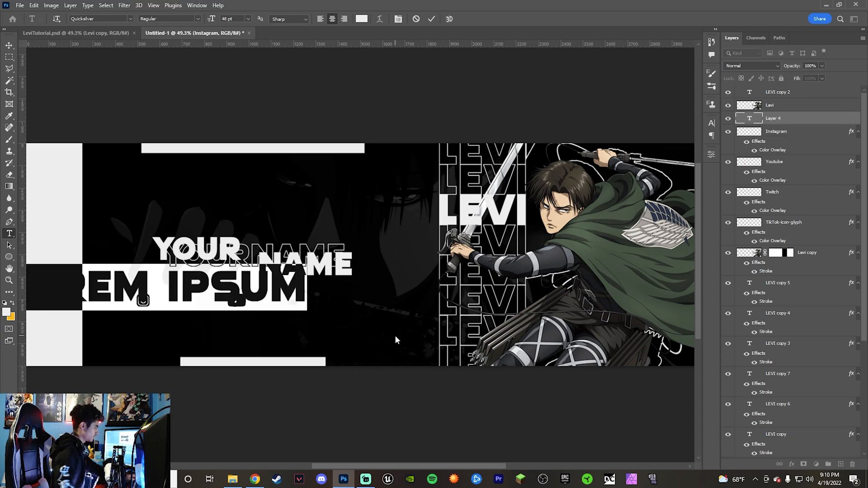
{"action": "type", "text": "INSTAGRAM"}
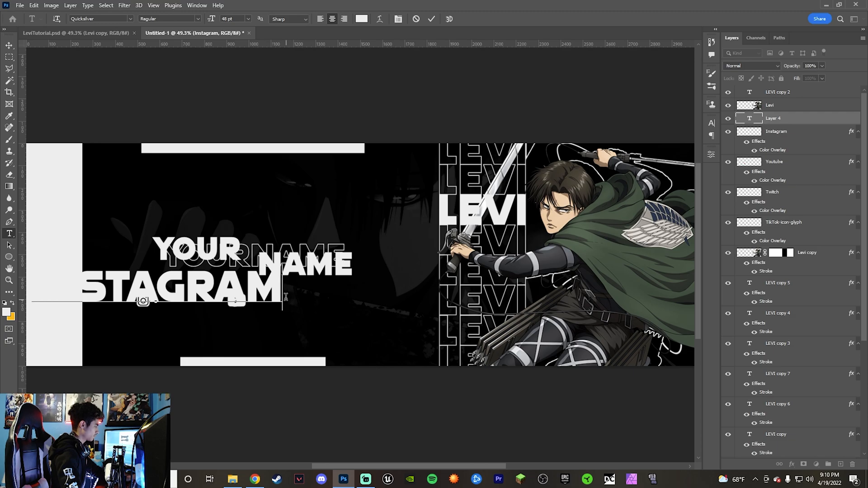
{"action": "double_click", "coordinate": [220, 291]}
{"action": "left_click", "coordinate": [248, 19]}
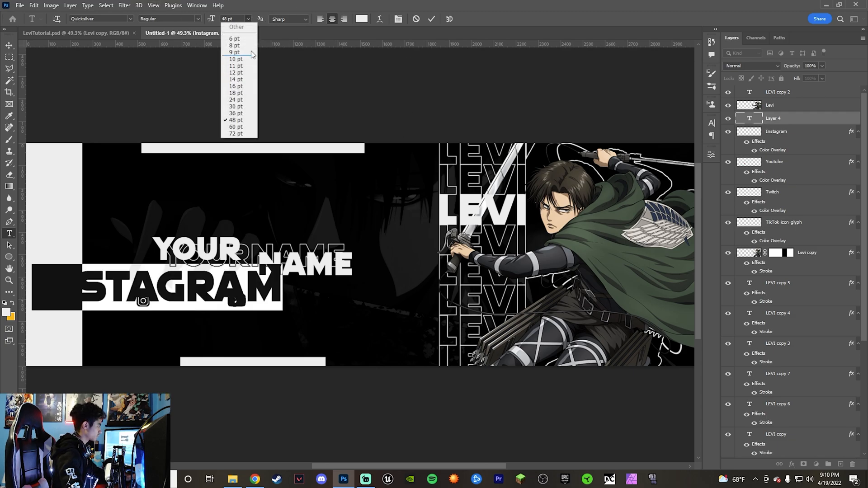
{"action": "left_click", "coordinate": [232, 26]}
{"action": "left_click", "coordinate": [248, 18]}
{"action": "left_click", "coordinate": [244, 44]}
{"action": "left_click", "coordinate": [431, 19]}
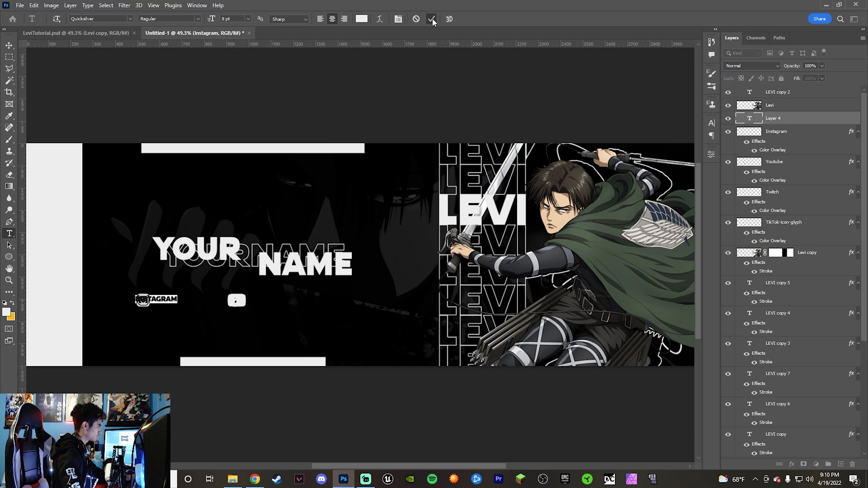
{"action": "key", "text": "v"}
{"action": "left_click_drag", "start_coordinate": [167, 302], "coordinate": [183, 303]}
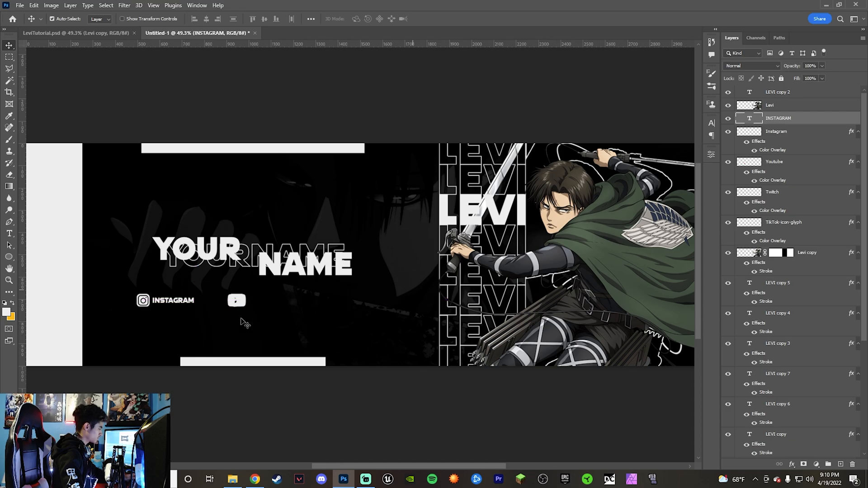
- Set the INSTAGRAM label's tracking to 50 and nudge it slightly to the right of its icon
{"action": "left_click", "coordinate": [711, 123]}
{"action": "left_click", "coordinate": [696, 156]}
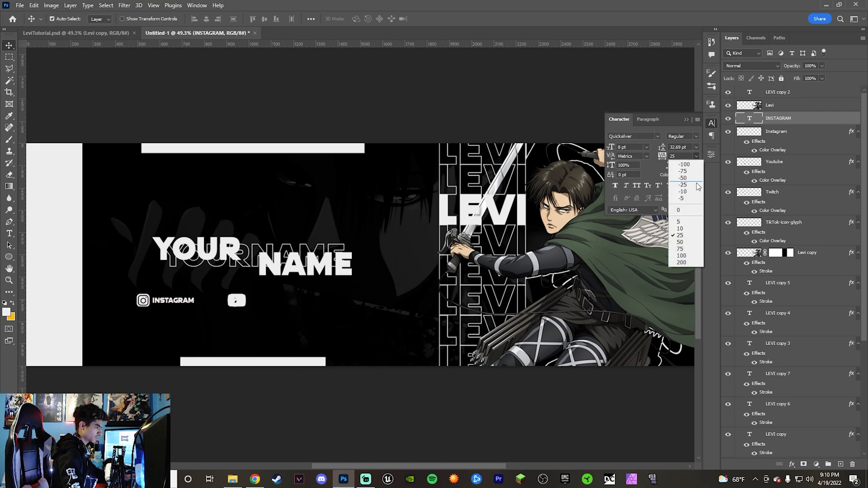
{"action": "left_click", "coordinate": [686, 243]}
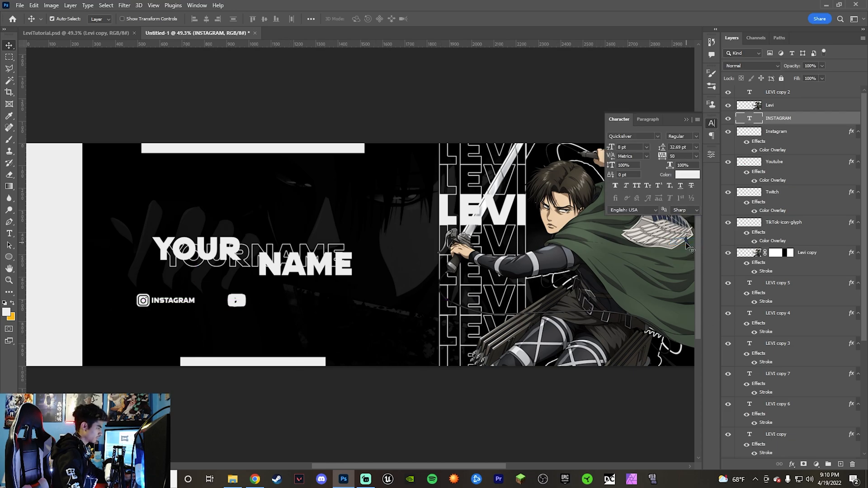
{"action": "left_click", "coordinate": [686, 118]}
{"action": "key", "text": "Right"}
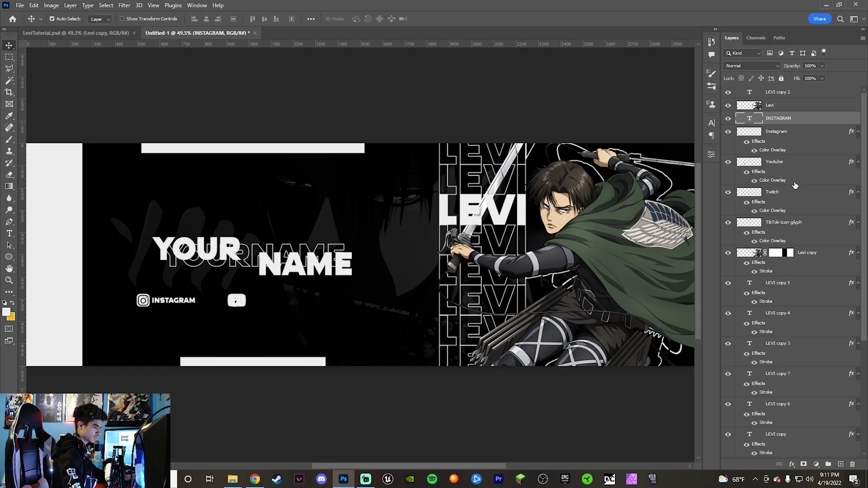
- Move the TikTok icon horizontally left into the gap between the INSTAGRAM label and the Youtube icon
{"action": "left_click", "coordinate": [795, 224]}
{"action": "left_click", "coordinate": [236, 301]}
{"action": "key", "text": "ctrl+t"}
{"action": "left_click_drag", "start_coordinate": [237, 301], "coordinate": [211, 302]}
{"action": "key", "text": "Return"}
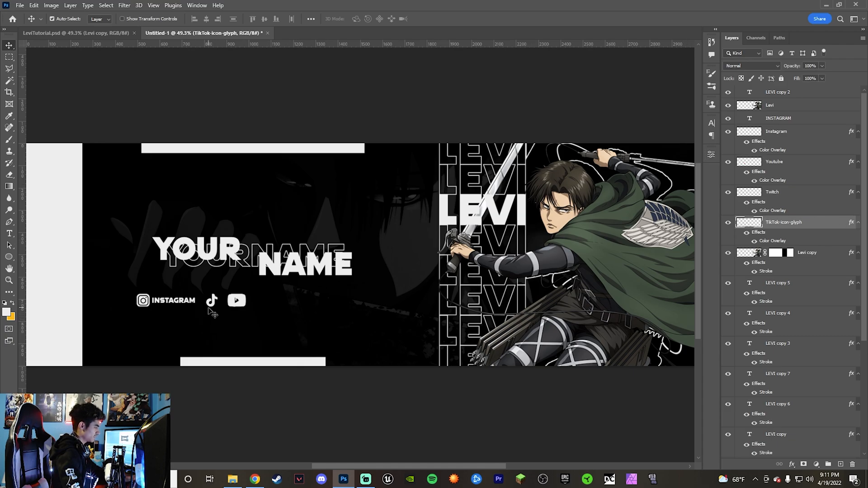
- Try replacing the TikTok icon's Color Overlay with a clipped Gradient Map from off-white to black (000000)
{"action": "left_click", "coordinate": [754, 241]}
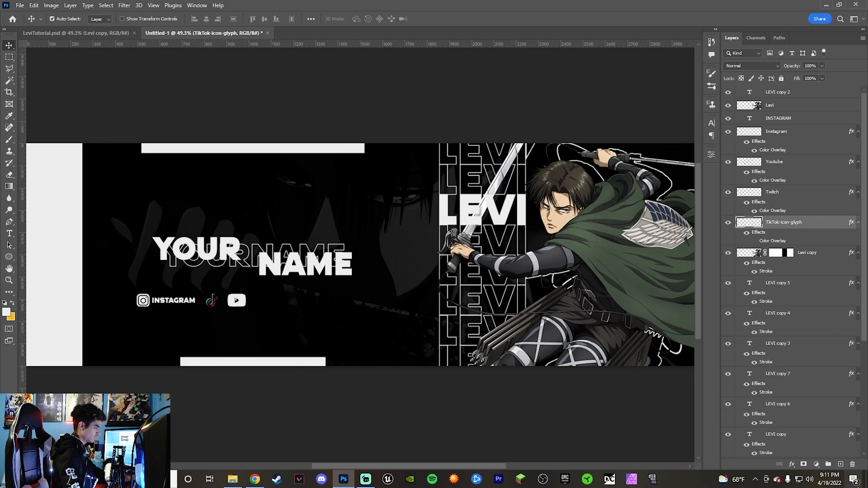
{"action": "left_click", "coordinate": [816, 464]}
{"action": "left_click", "coordinate": [830, 450]}
{"action": "left_click", "coordinate": [829, 450]}
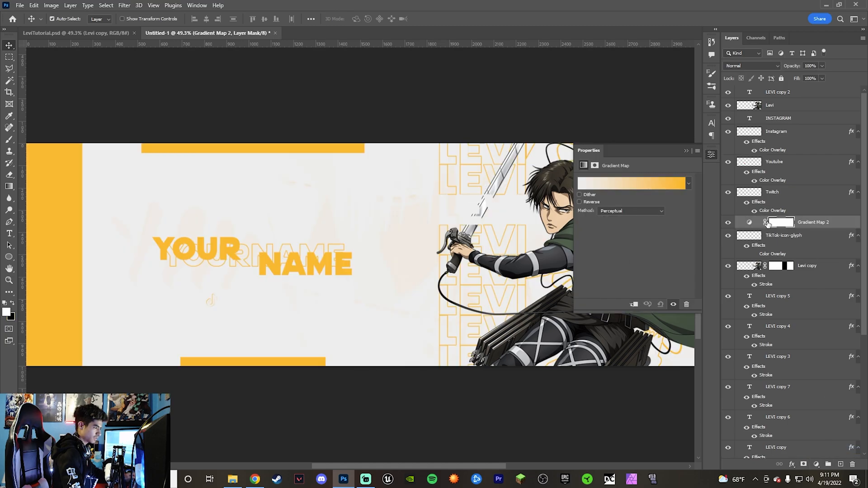
{"action": "left_click", "coordinate": [624, 184]}
{"action": "double_click", "coordinate": [817, 291]}
{"action": "type", "text": "000000"}
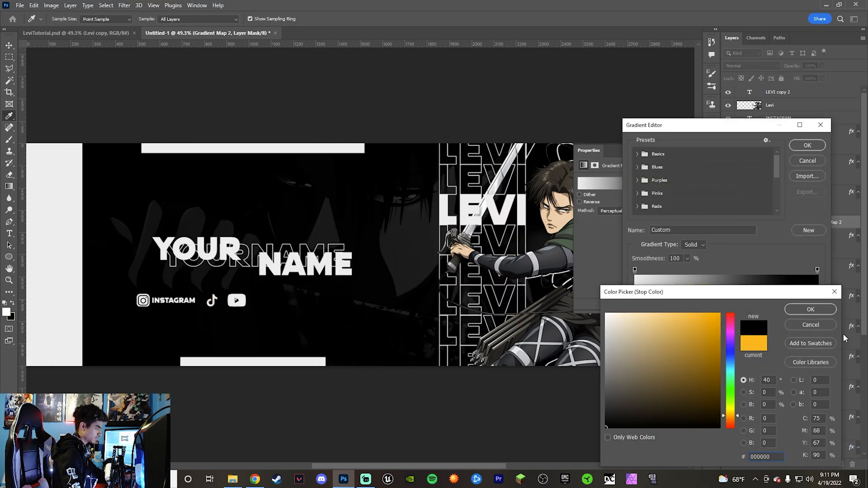
{"action": "left_click", "coordinate": [810, 309]}
{"action": "left_click", "coordinate": [807, 145]}
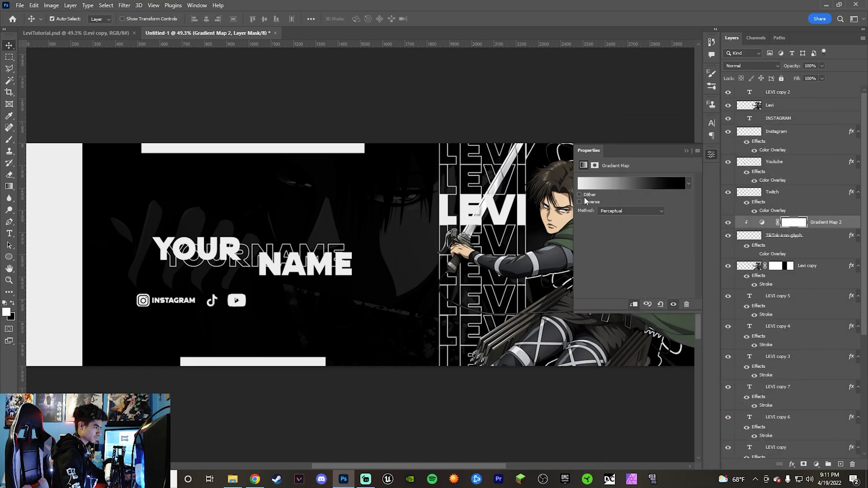
- Reverse the TikTok icon's Gradient Map and move its off-white stop to a location of 42%
{"action": "left_click", "coordinate": [579, 202]}
{"action": "left_click", "coordinate": [649, 195]}
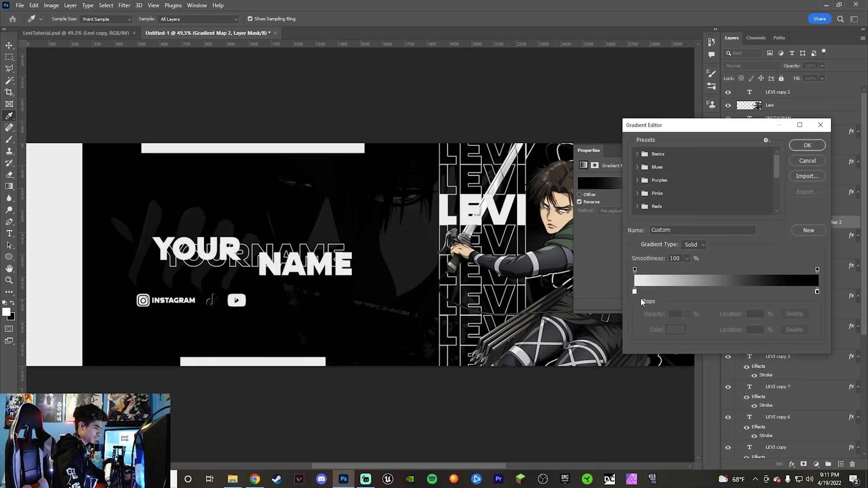
{"action": "left_click_drag", "start_coordinate": [634, 291], "coordinate": [686, 298]}
{"action": "key", "text": "ctrl+z"}
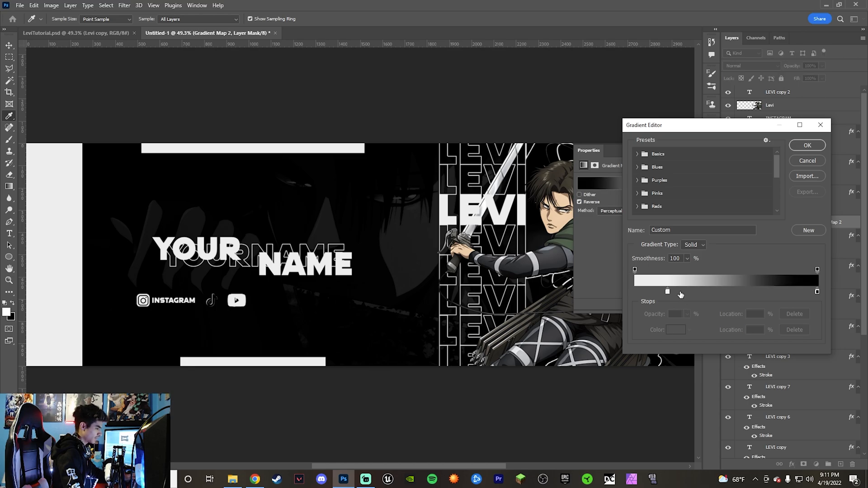
{"action": "left_click_drag", "start_coordinate": [668, 292], "coordinate": [711, 294]}
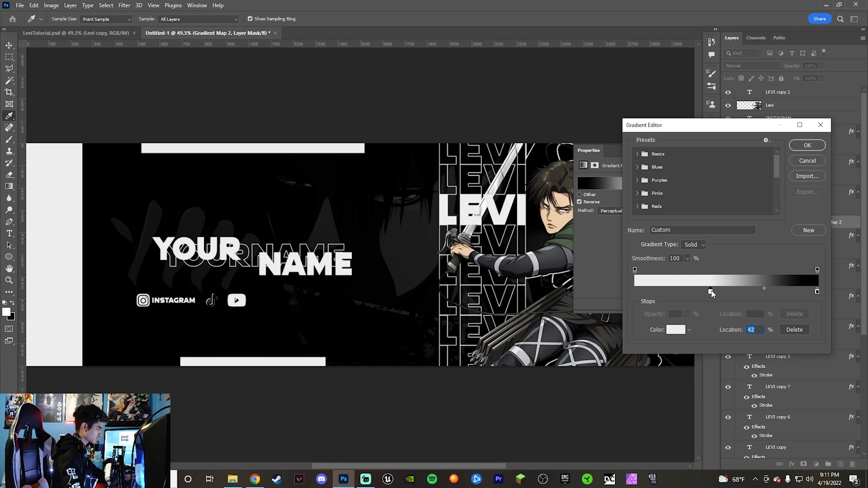
{"action": "left_click", "coordinate": [807, 145]}
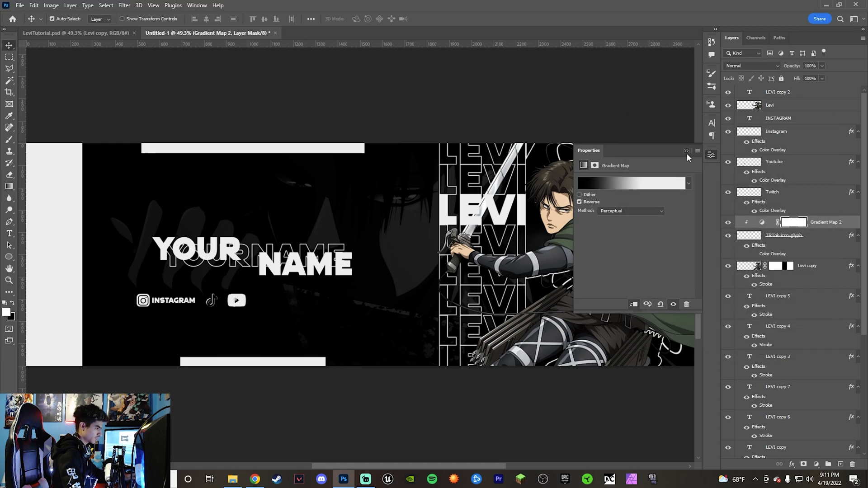
- Delete the Gradient Map above the TikTok icon and show the icon's Color Overlay again
{"action": "left_click", "coordinate": [687, 153]}
{"action": "key", "text": "v"}
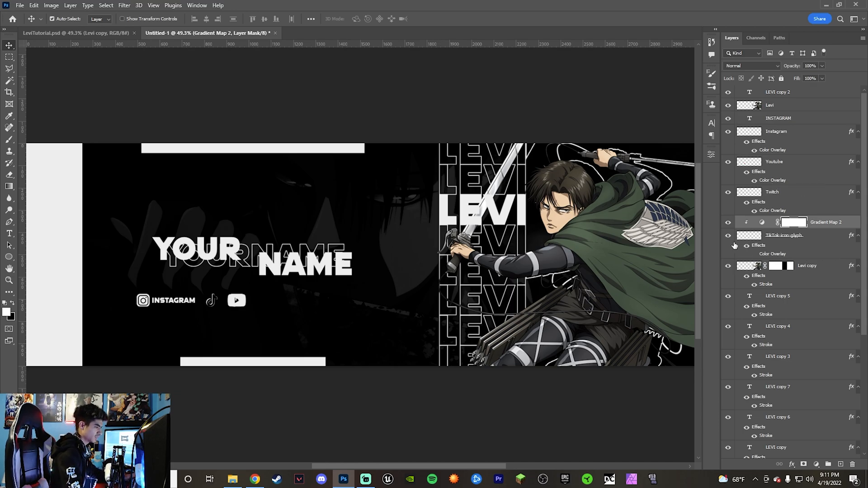
{"action": "left_click", "coordinate": [728, 222]}
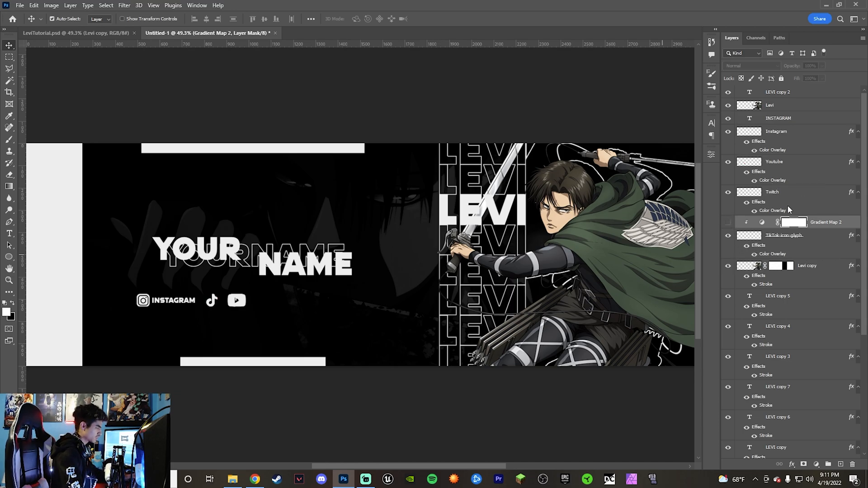
{"action": "key", "text": "Delete"}
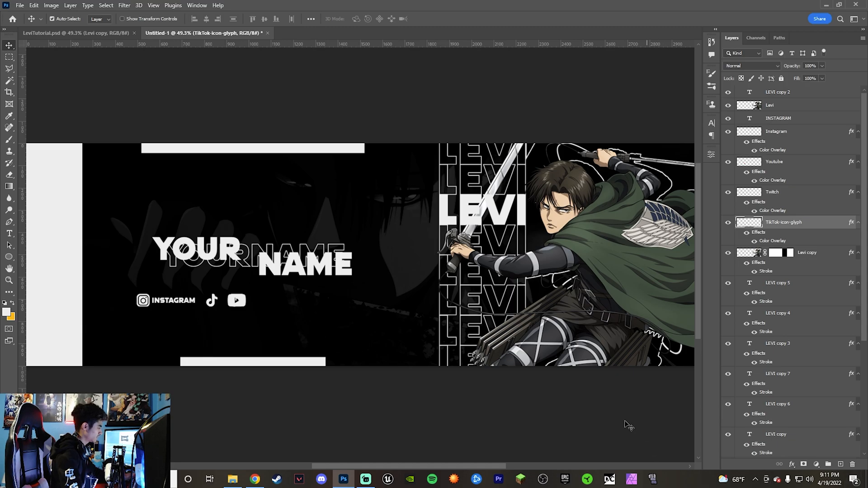
- Nudge the Youtube and Twitch icons together horizontally to the right until they sit beneath the middle of NAME
{"action": "left_click", "coordinate": [771, 191]}
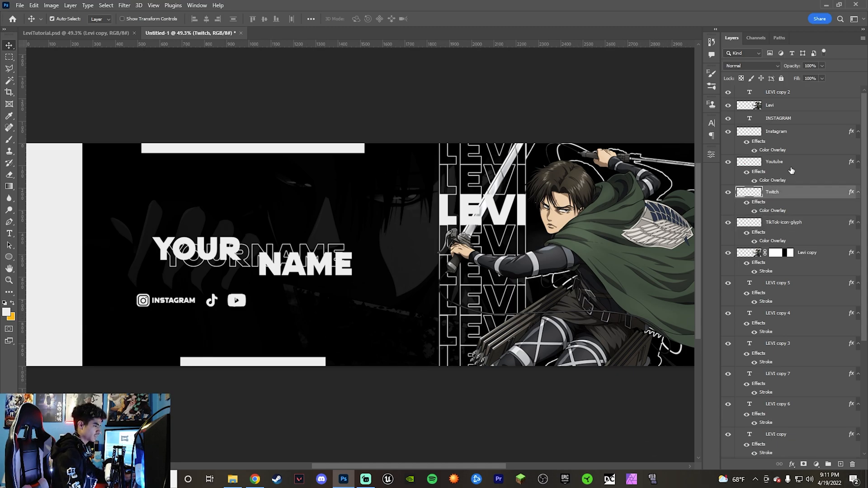
{"action": "left_click", "coordinate": [793, 167], "text": "shift"}
{"action": "key", "text": "shift+Right"}
{"action": "key", "text": "shift+Right"}
{"action": "key", "text": "shift+Right"}
{"action": "key", "text": "shift+Right"}
{"action": "key", "text": "shift+Right"}
{"action": "key", "text": "shift+Right"}
{"action": "key", "text": "shift+Right"}
{"action": "key", "text": "shift+Right"}
{"action": "key", "text": "shift+Right"}
{"action": "key", "text": "shift+Right"}
{"action": "key", "text": "shift+Right"}
{"action": "key", "text": "shift+Right"}
{"action": "key", "text": "shift+Right"}
{"action": "key", "text": "shift+Right"}
{"action": "key", "text": "shift+Right"}
{"action": "key", "text": "shift+Right"}
{"action": "key", "text": "shift+Right"}
{"action": "key", "text": "shift+Right"}
{"action": "key", "text": "shift+Right"}
{"action": "key", "text": "shift+Right"}
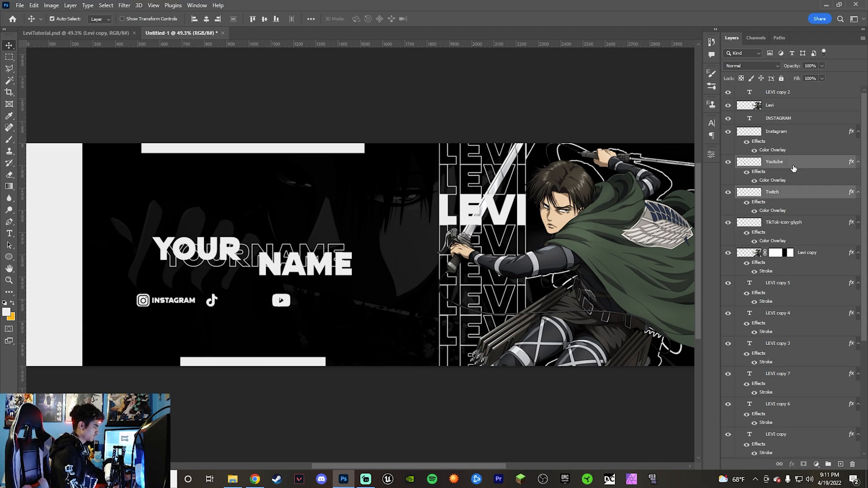
- Duplicate the INSTAGRAM label and place the copy directly to the right of the TikTok icon
{"action": "left_click", "coordinate": [787, 119]}
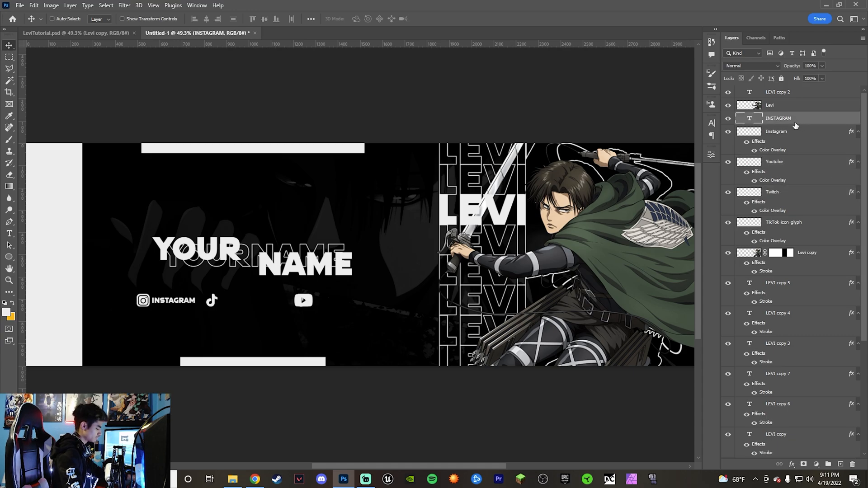
{"action": "key", "text": "ctrl+j"}
{"action": "left_click_drag", "start_coordinate": [182, 302], "coordinate": [248, 300]}
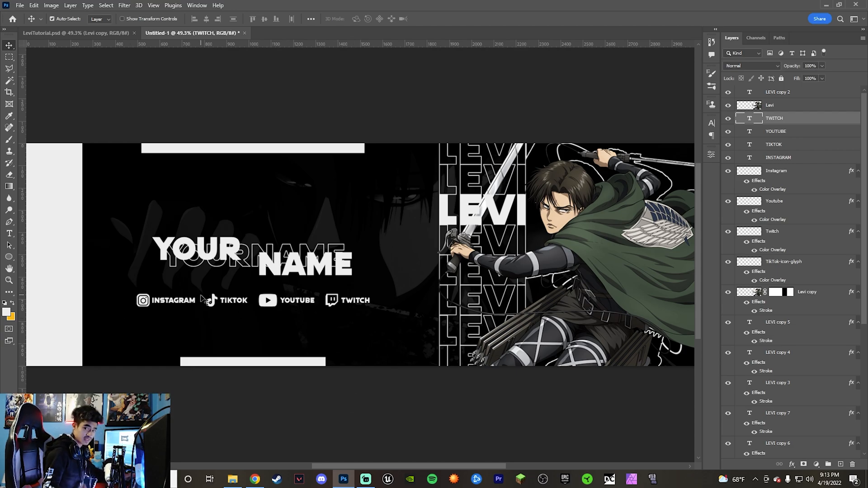
- Check the YOUTUBE label's alignment and spacing from its icon against the neighbouring TIKTOK label
{"action": "left_click", "coordinate": [288, 302]}
{"action": "left_click", "coordinate": [287, 303], "text": "shift"}
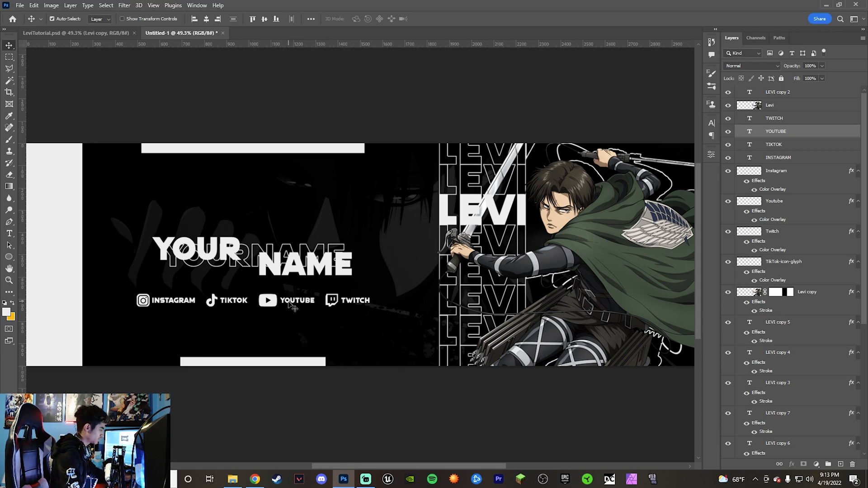
{"action": "left_click_drag", "start_coordinate": [293, 307], "coordinate": [307, 303]}
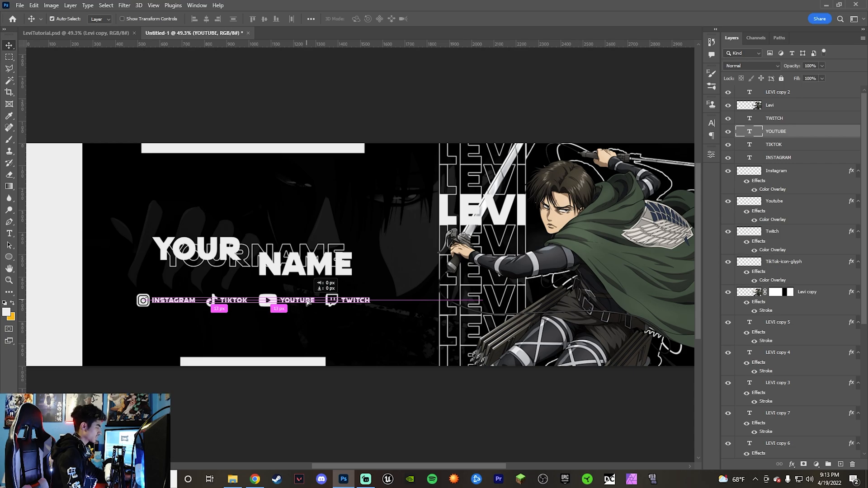
{"action": "left_click_drag", "start_coordinate": [307, 302], "coordinate": [307, 302]}
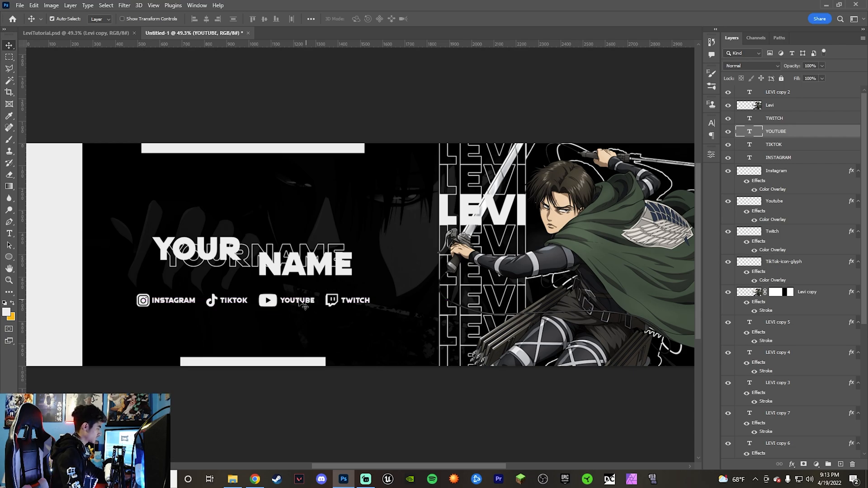
- Shift the INSTAGRAM label about 3 px left to even out the gaps between the labels and the following icons
{"action": "left_click", "coordinate": [183, 306]}
{"action": "double_click", "coordinate": [183, 306]}
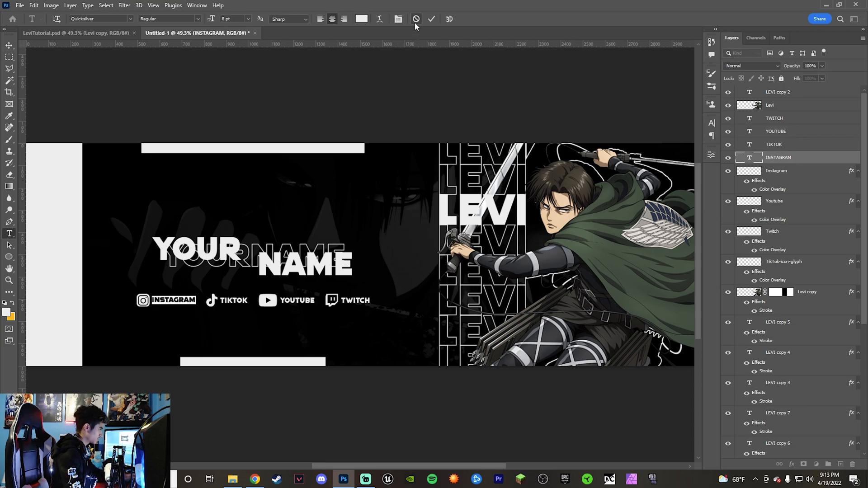
{"action": "left_click", "coordinate": [415, 21]}
{"action": "key", "text": "v"}
{"action": "left_click_drag", "start_coordinate": [185, 302], "coordinate": [185, 303]}
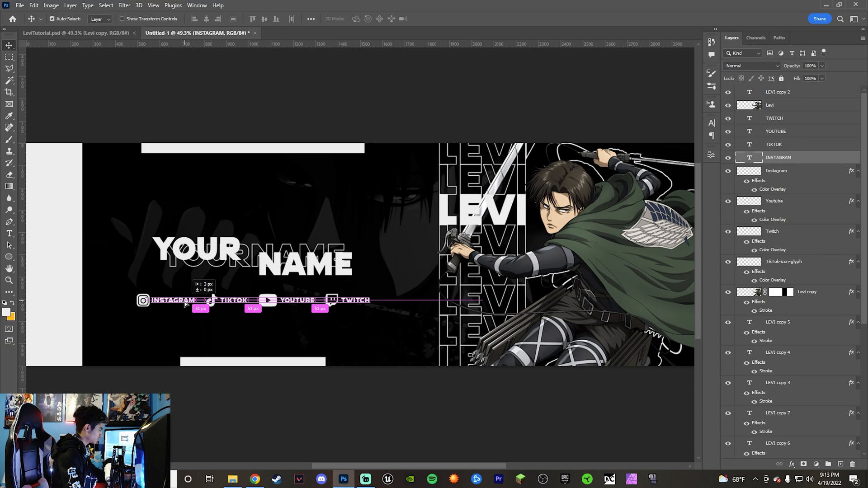
{"action": "left_click_drag", "start_coordinate": [184, 302], "coordinate": [185, 302]}
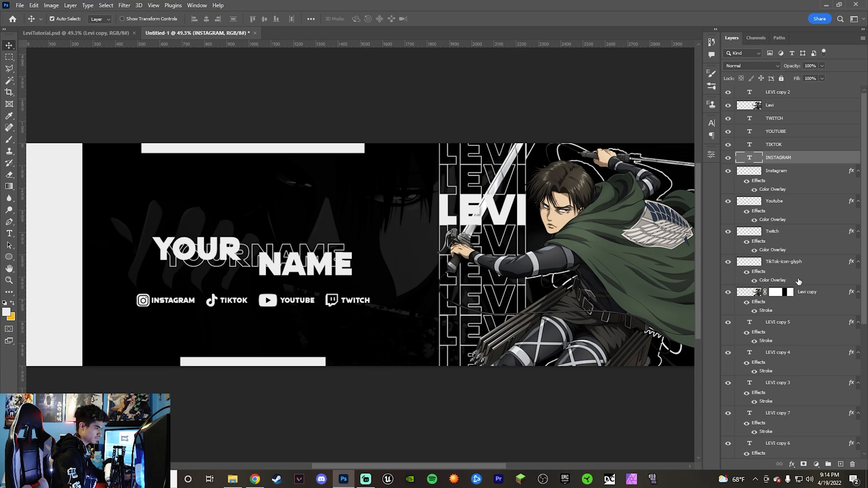
- Reorder the social layers so each text label sits directly above its matching icon layer
{"action": "left_click_drag", "start_coordinate": [789, 171], "coordinate": [792, 271]}
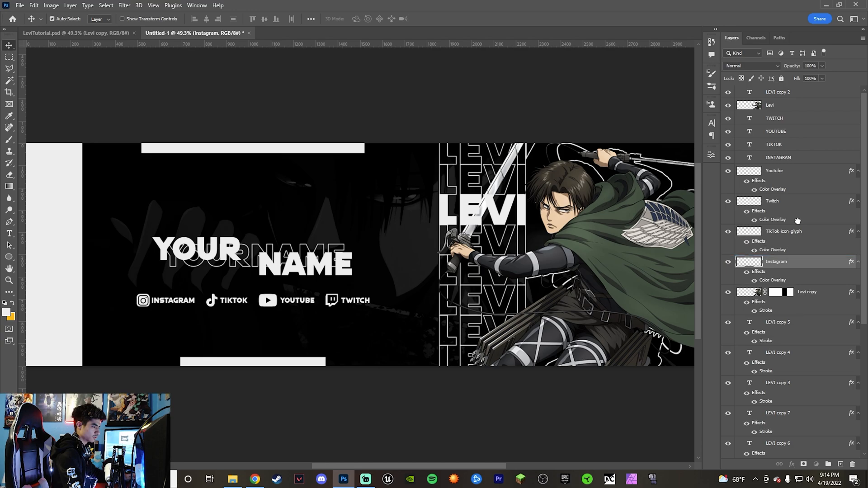
{"action": "left_click_drag", "start_coordinate": [794, 144], "coordinate": [787, 206]}
{"action": "mouse_move", "coordinate": [774, 176]}
{"action": "left_mouse_down"}
{"action": "mouse_move", "coordinate": [805, 134]}
{"action": "mouse_move", "coordinate": [784, 128]}
{"action": "mouse_move", "coordinate": [779, 168]}
{"action": "left_mouse_up"}
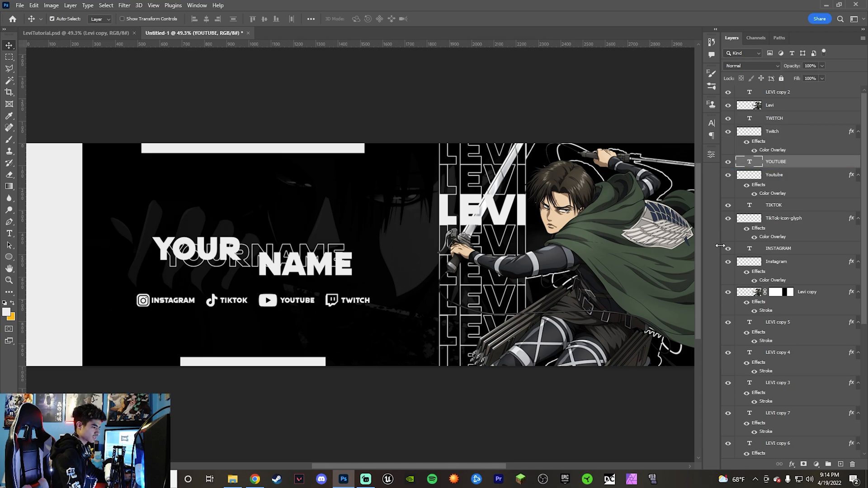
- Group all the outlined LEVI text layers, from LEVI up to LEVI copy 5, and name the group Levi
{"action": "scroll", "coordinate": [796, 381], "scroll_direction": "down", "scroll_amount": 4}
{"action": "left_click", "coordinate": [783, 412]}
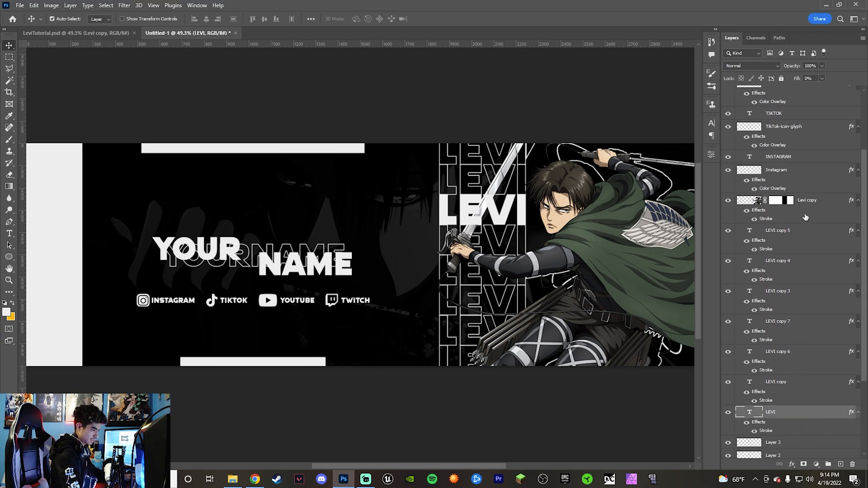
{"action": "left_click", "coordinate": [787, 233], "text": "shift"}
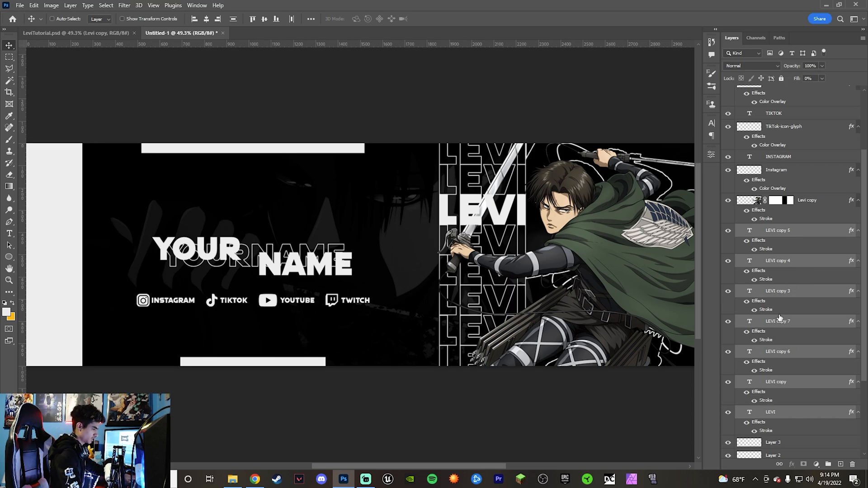
{"action": "key", "text": "ctrl+g"}
{"action": "double_click", "coordinate": [763, 319]}
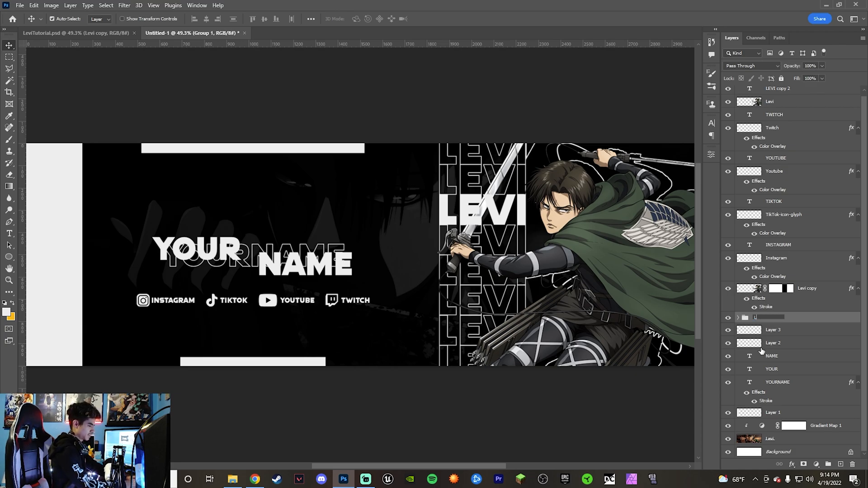
{"action": "key", "text": "Return"}
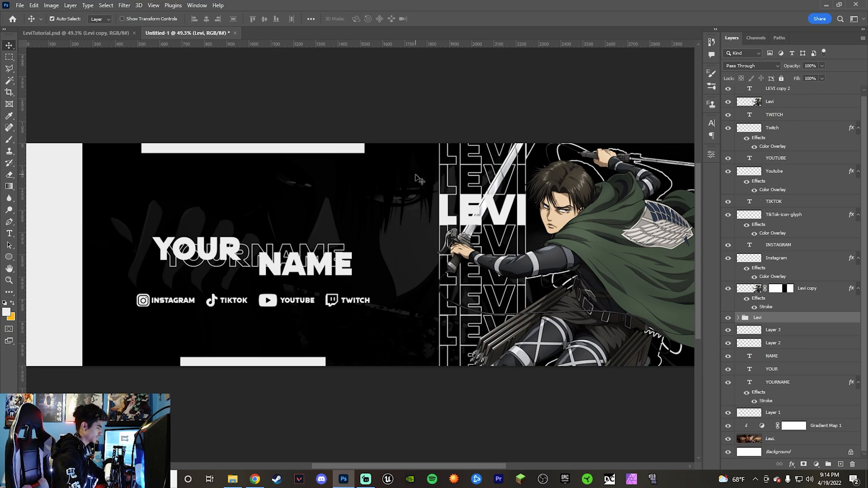
- Examine the outlined LEVI column up close, checking the row spacing and edge alignment along its height
{"action": "key", "text": "ctrl+t"}
{"action": "key", "text": "ctrl+plus"}
{"action": "key", "text": "ctrl+plus"}
{"action": "key", "text": "ctrl+plus"}
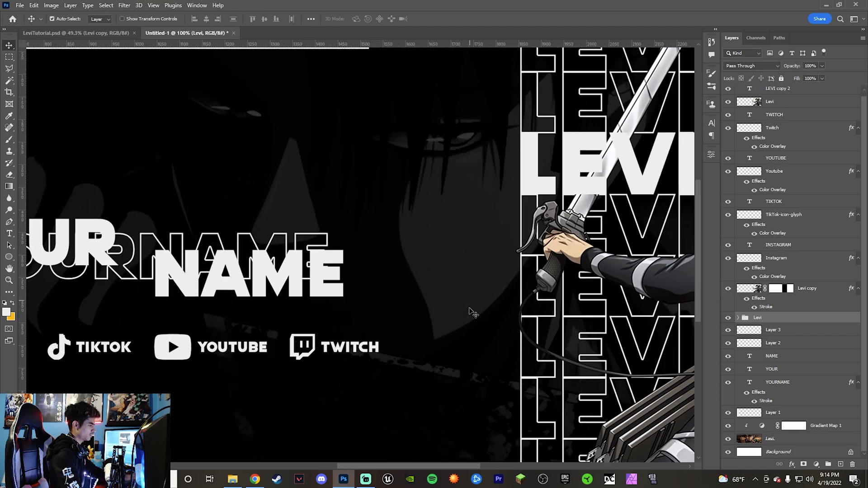
{"action": "scroll", "coordinate": [473, 353], "scroll_direction": "right", "scroll_amount": 1}
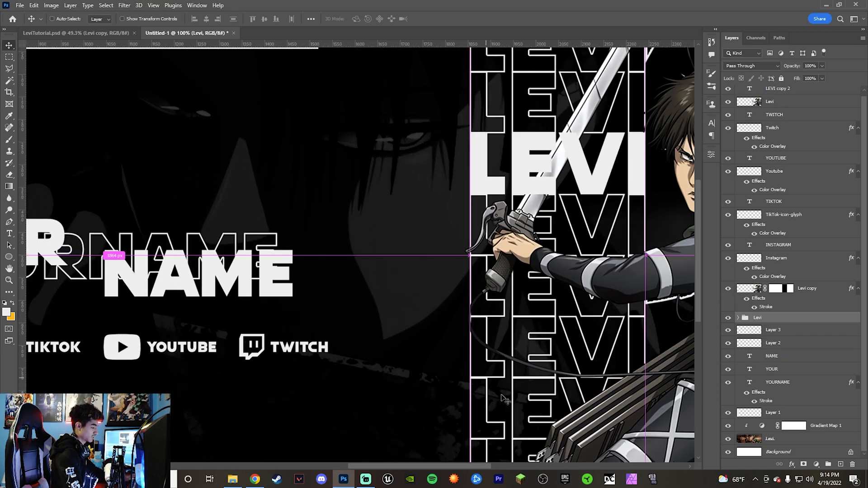
{"action": "left_click", "coordinate": [515, 383]}
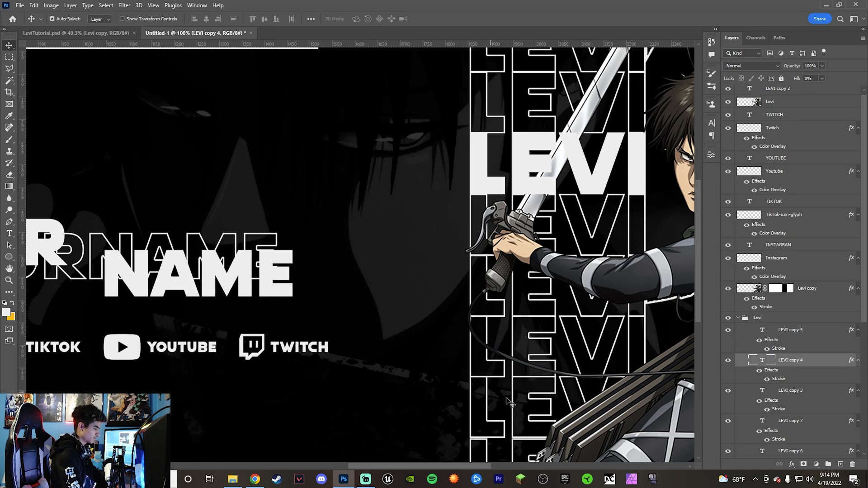
{"action": "left_click", "coordinate": [488, 443]}
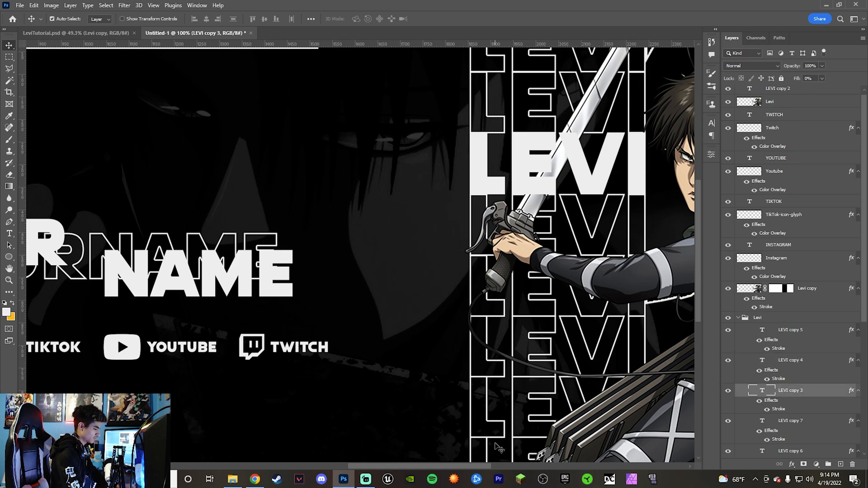
{"action": "scroll", "coordinate": [491, 226], "scroll_direction": "up", "scroll_amount": 4}
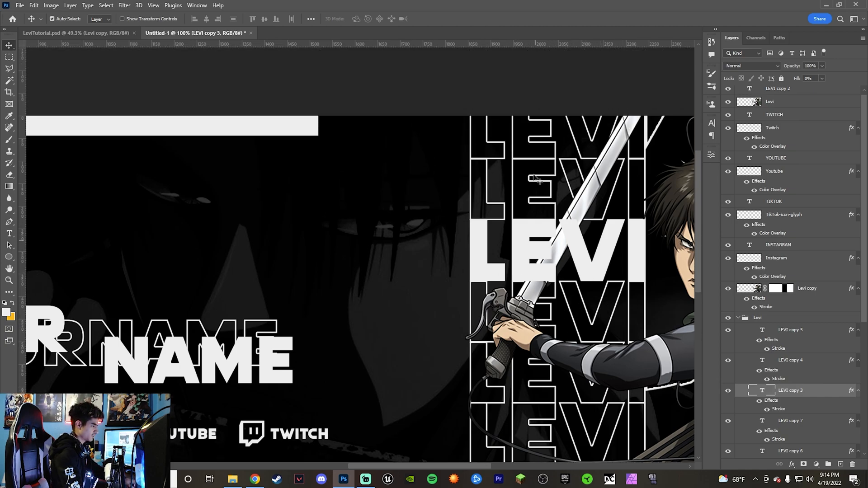
{"action": "key", "text": "ctrl+0"}
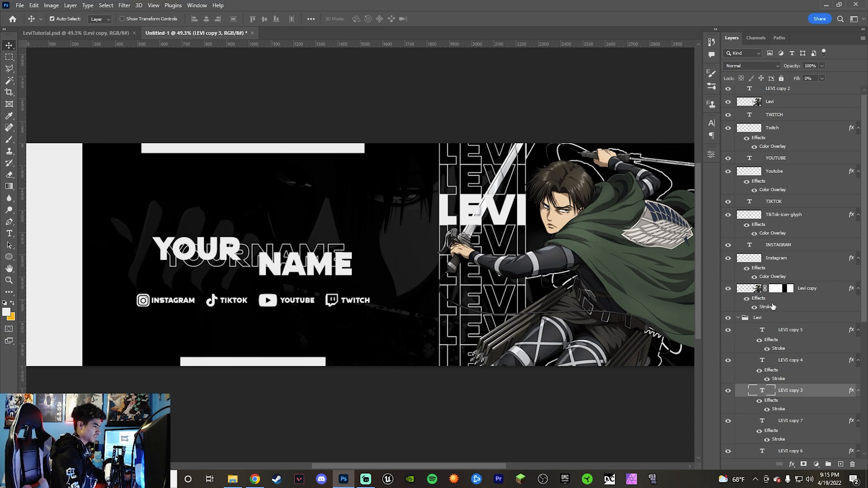
- Group the social icon and label layers from Instagram up to TWITCH and name the group Socials
{"action": "left_click", "coordinate": [777, 263]}
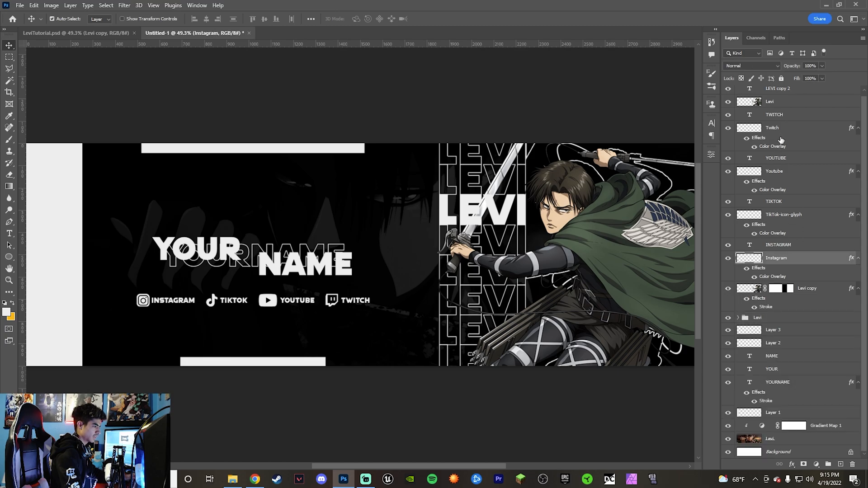
{"action": "left_click", "coordinate": [792, 118], "text": "shift"}
{"action": "key", "text": "ctrl+g"}
{"action": "double_click", "coordinate": [768, 118]}
{"action": "type", "text": "Socials"}
{"action": "key", "text": "Return"}
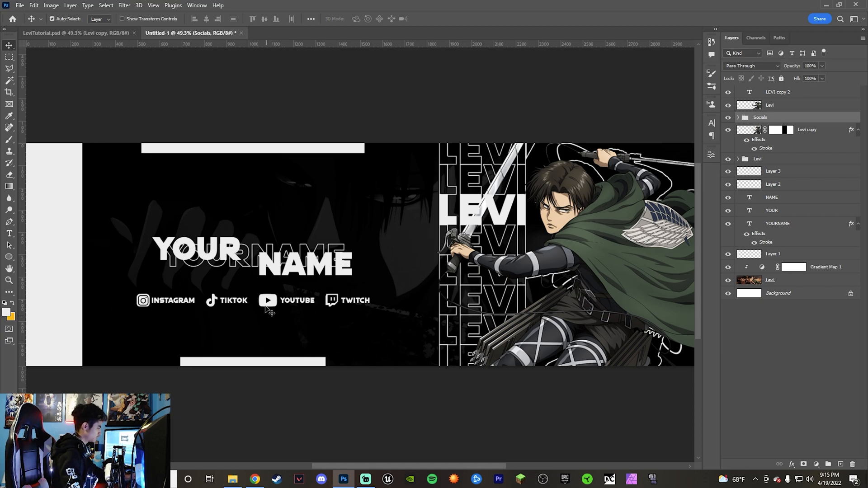
- Move the Socials group straight down, closer to the lower white bar
{"action": "key", "text": "ctrl+t"}
{"action": "left_click_drag", "start_coordinate": [309, 305], "coordinate": [308, 316]}
{"action": "key", "text": "Return"}
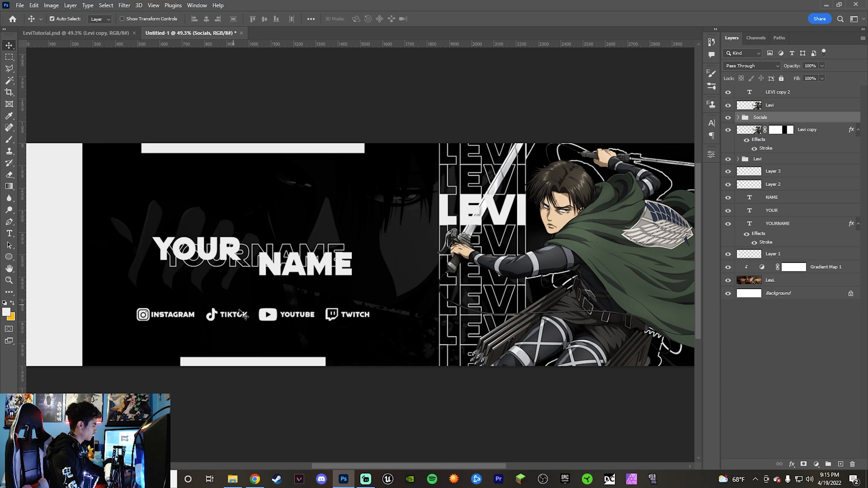
- Create a new empty layer directly above Gradient Map 1 for brush painting
{"action": "key", "text": "b"}
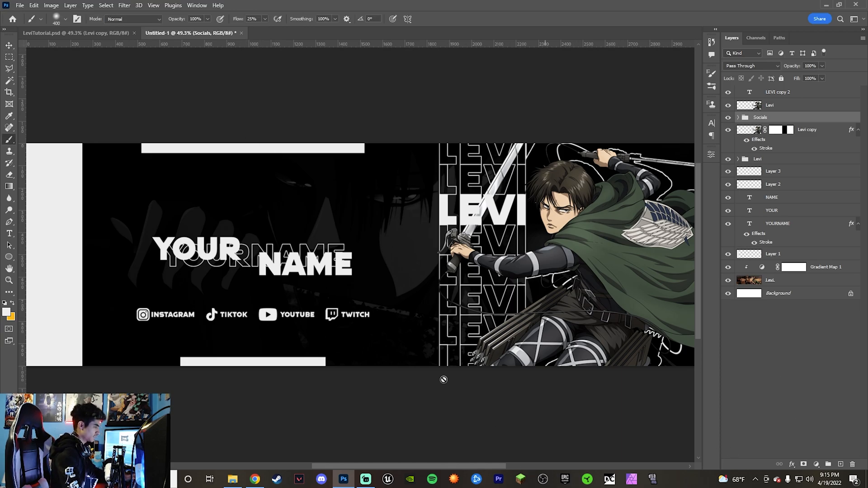
{"action": "left_click", "coordinate": [821, 272]}
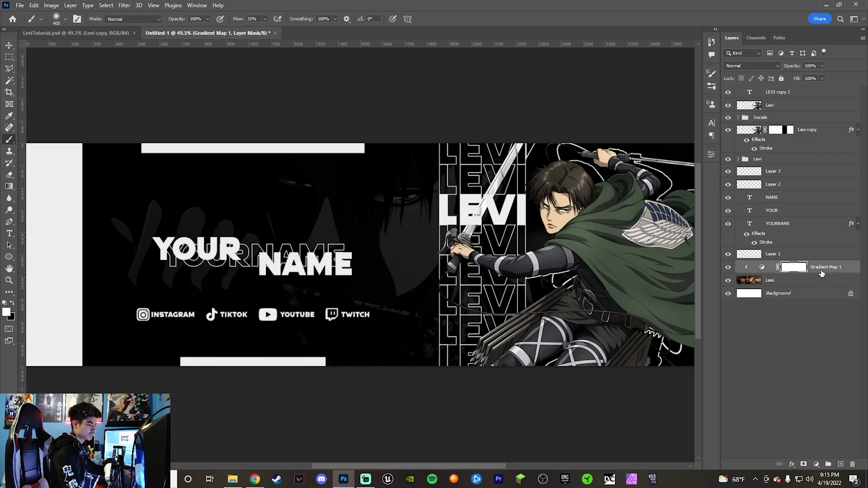
{"action": "key", "text": "ctrl+shift+n"}
{"action": "key", "text": "Return"}
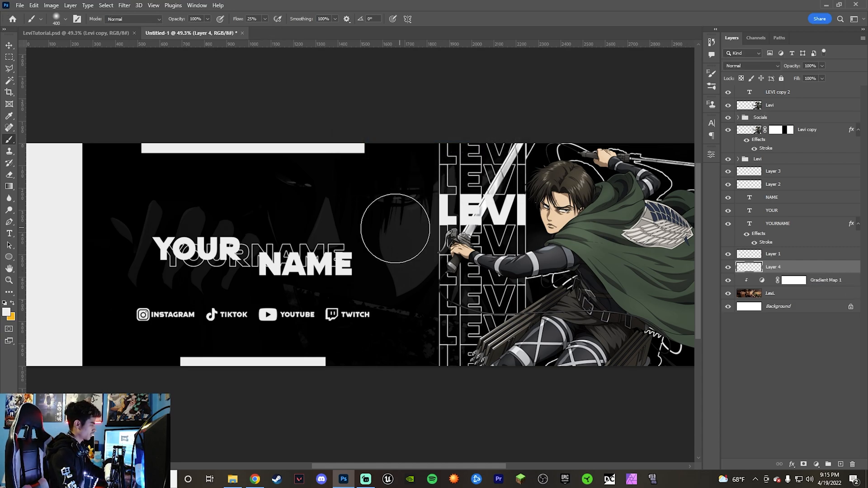
- With a soft near-white brush of about 1600 px at 100% flow, paint a faint glow along the banner's lower edge near the character
{"action": "key", "text": "bracketright"}
{"action": "key", "text": "bracketright"}
{"action": "key", "text": "bracketright"}
{"action": "key", "text": "bracketright"}
{"action": "key", "text": "bracketright"}
{"action": "key", "text": "bracketright"}
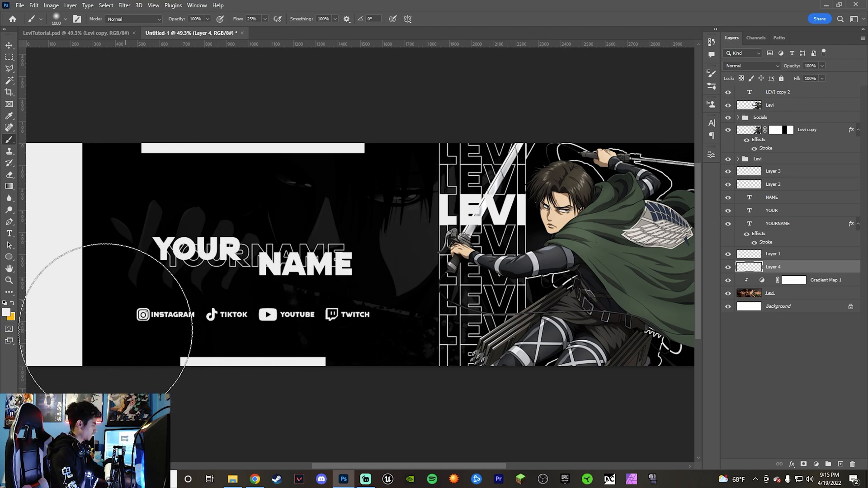
{"action": "key", "text": "ctrl+minus"}
{"action": "left_click_drag", "start_coordinate": [238, 21], "coordinate": [282, 22]}
{"action": "key", "text": "bracketright"}
{"action": "key", "text": "bracketright"}
{"action": "key", "text": "bracketright"}
{"action": "key", "text": "bracketright"}
{"action": "key", "text": "bracketright"}
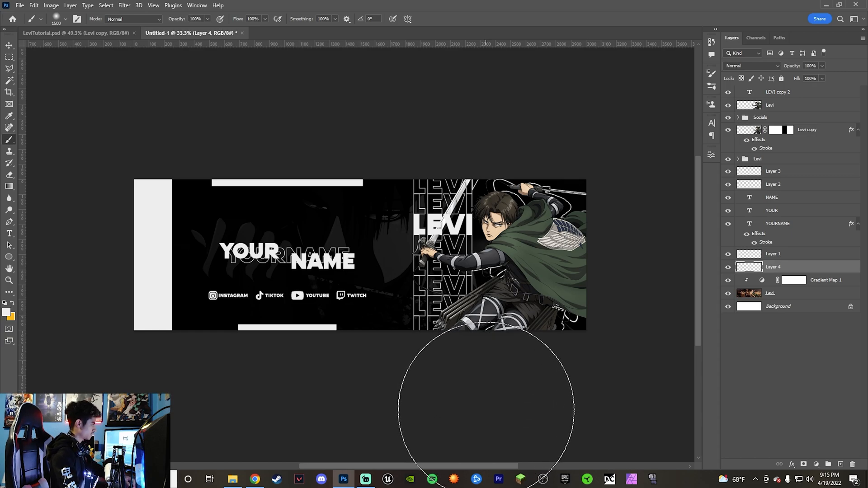
{"action": "key", "text": "bracketleft"}
{"action": "key", "text": "bracketright"}
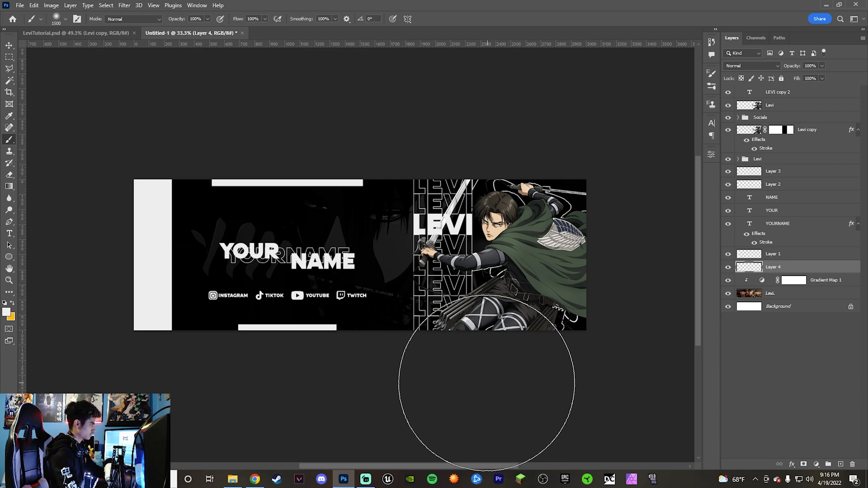
{"action": "key", "text": "bracketright"}
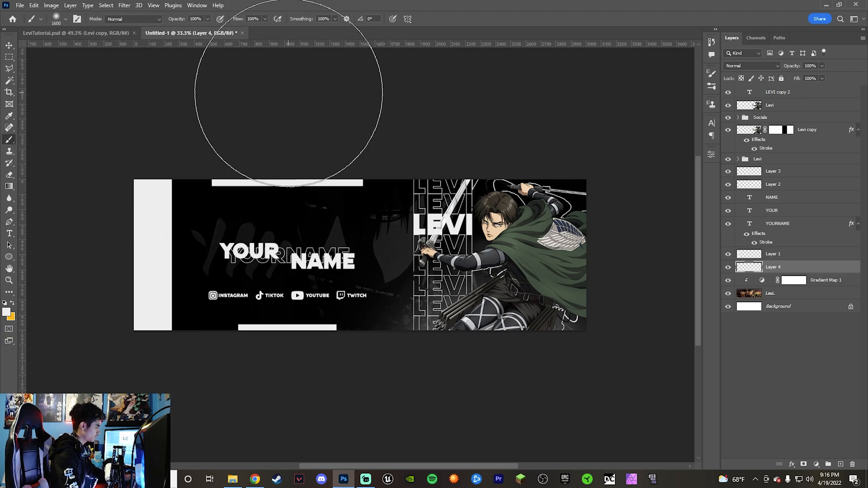
- Try a soft 2000 px brush dab above the upper white bar and undo it
{"action": "key", "text": "bracketright"}
{"action": "key", "text": "bracketright"}
{"action": "key", "text": "bracketright"}
{"action": "key", "text": "bracketright"}
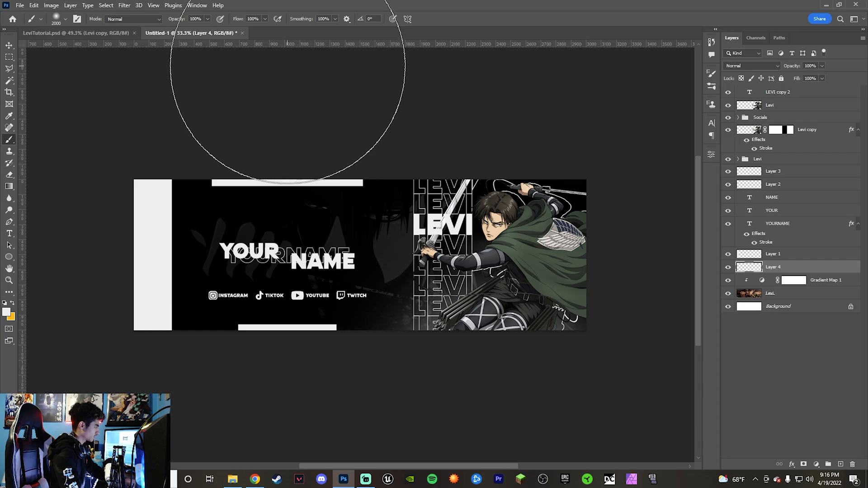
{"action": "left_click", "coordinate": [288, 66]}
{"action": "key", "text": "bracketleft"}
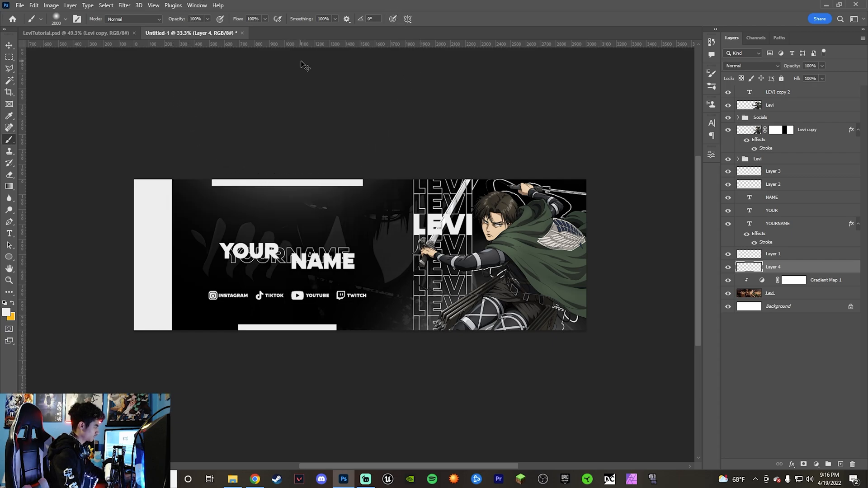
{"action": "key", "text": "ctrl+z"}
- Paint a soft glow behind the upper white bar by dabbing an 1800 px brush above the banner's top edge
{"action": "key", "text": "bracketleft"}
{"action": "left_click", "coordinate": [291, 72]}
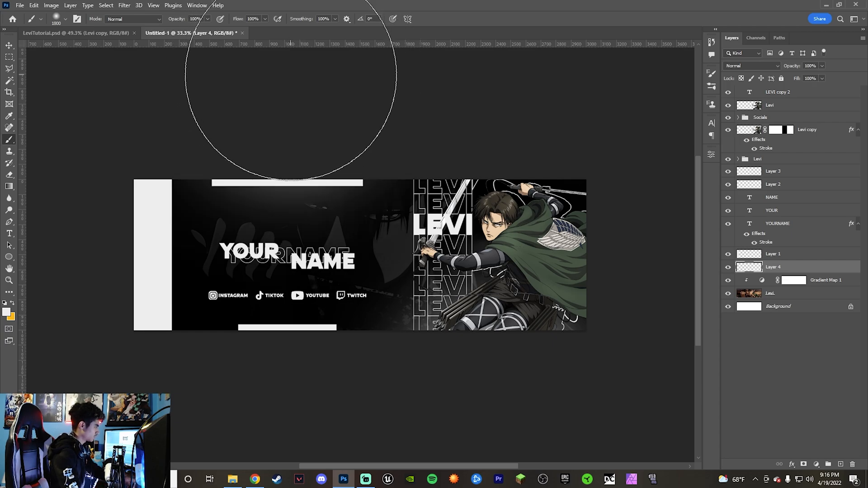
{"action": "key", "text": "ctrl+z"}
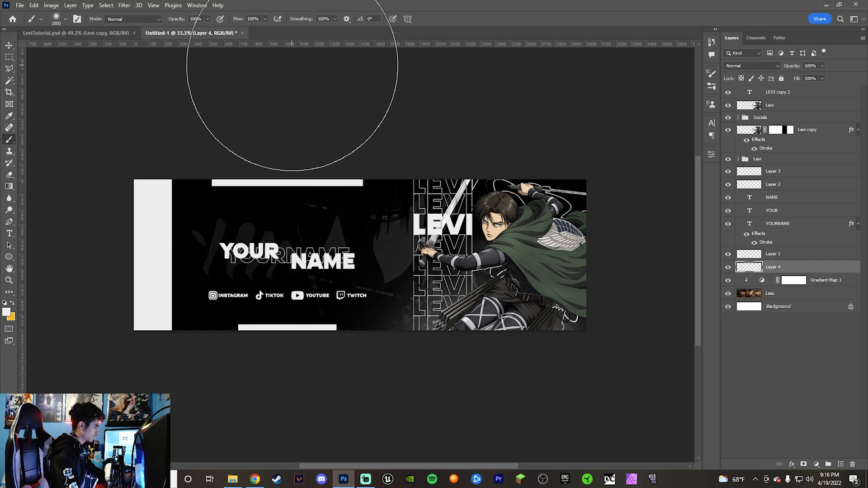
{"action": "left_click", "coordinate": [287, 68]}
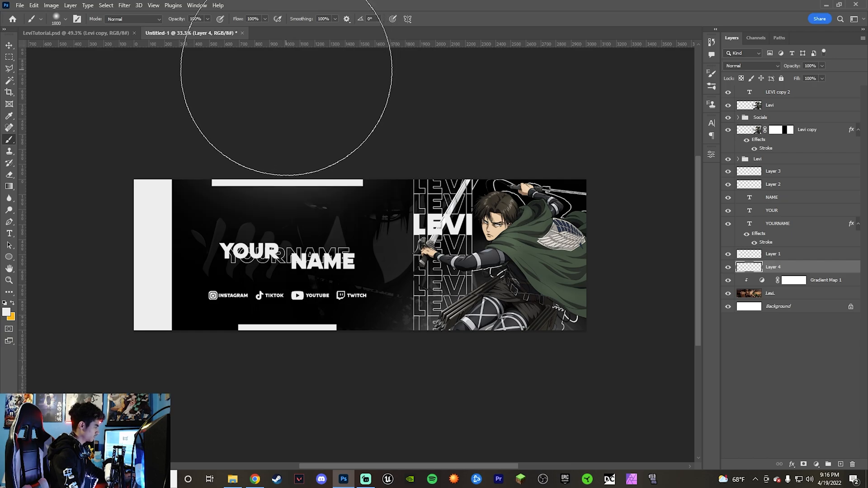
{"action": "key", "text": "ctrl+0"}
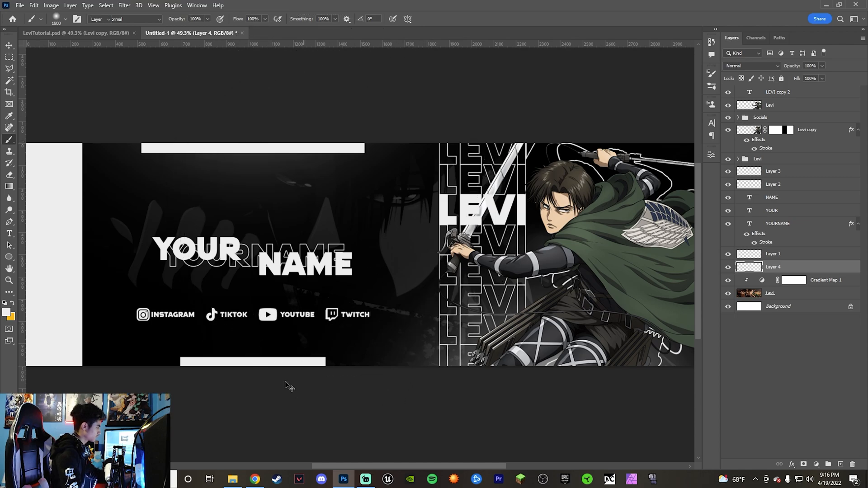
- Apply the Paint Daubs filter to the Levi character layer with brush size 1, sharpness 1 and the Simple brush type
{"action": "key", "text": "v"}
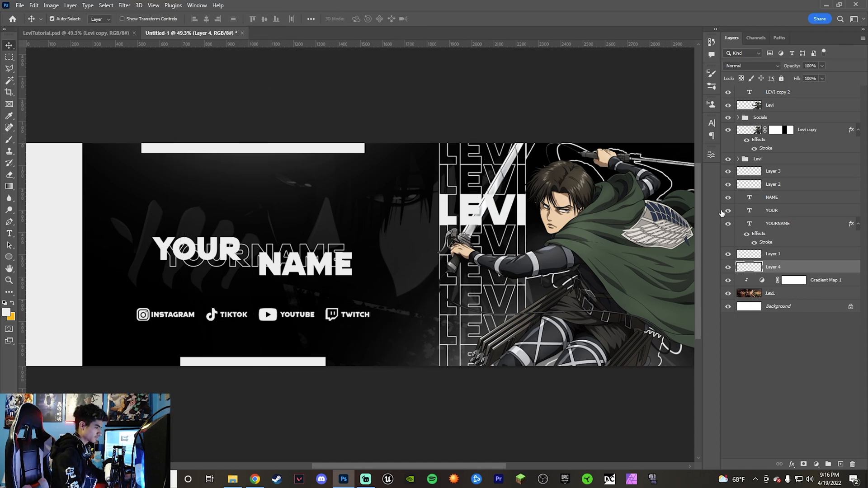
{"action": "left_click", "coordinate": [811, 131]}
{"action": "left_click", "coordinate": [782, 105]}
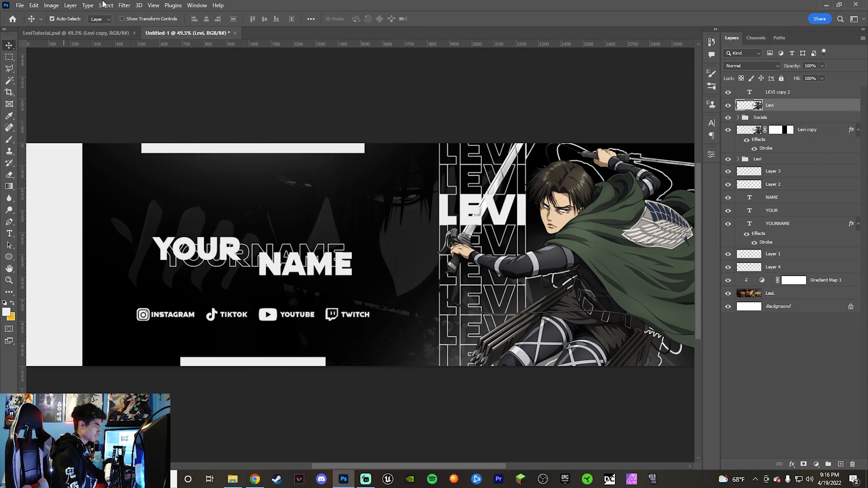
{"action": "left_click", "coordinate": [124, 5]}
{"action": "left_click", "coordinate": [159, 54]}
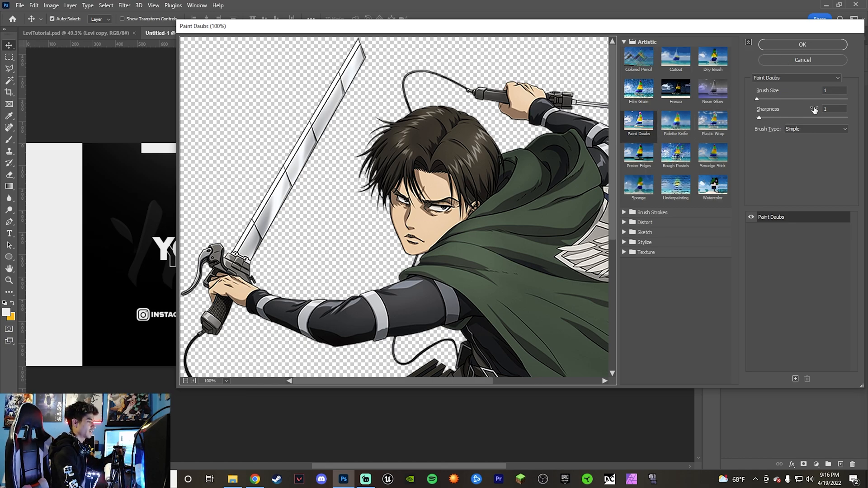
{"action": "left_click", "coordinate": [825, 46]}
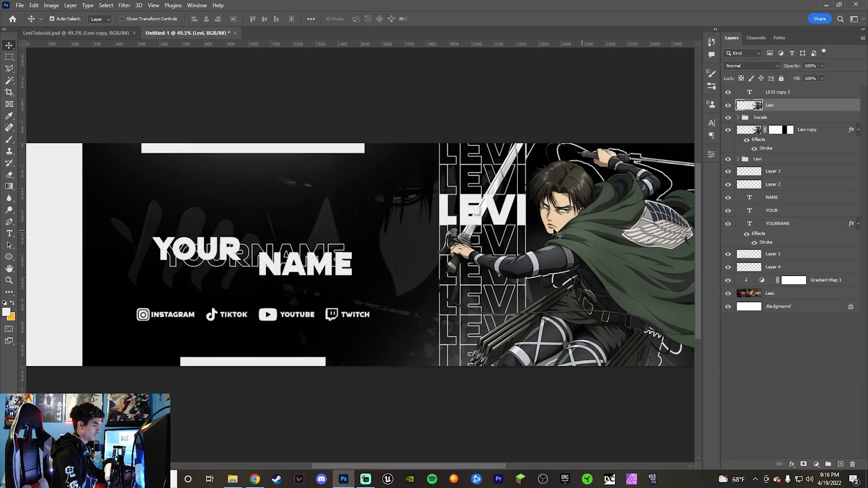
- Merge duplicates of all layers above Background into a single top layer and convert it to a smart object
{"action": "left_click", "coordinate": [784, 296]}
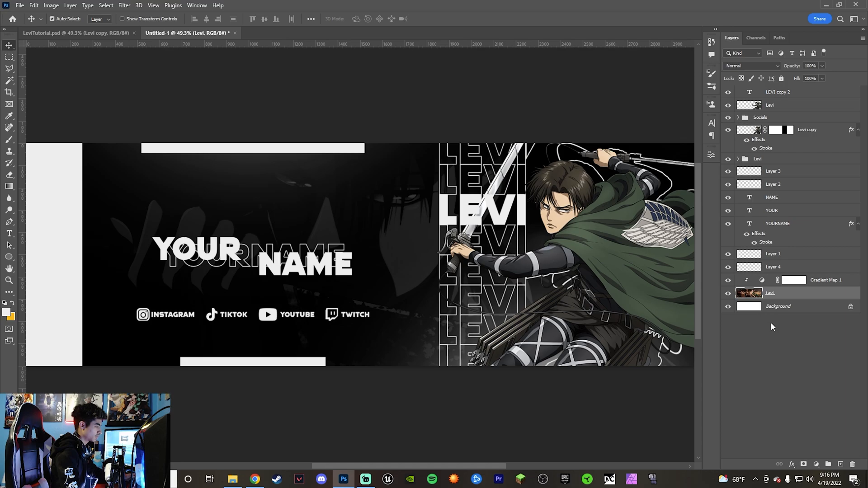
{"action": "left_click", "coordinate": [786, 92], "text": "shift"}
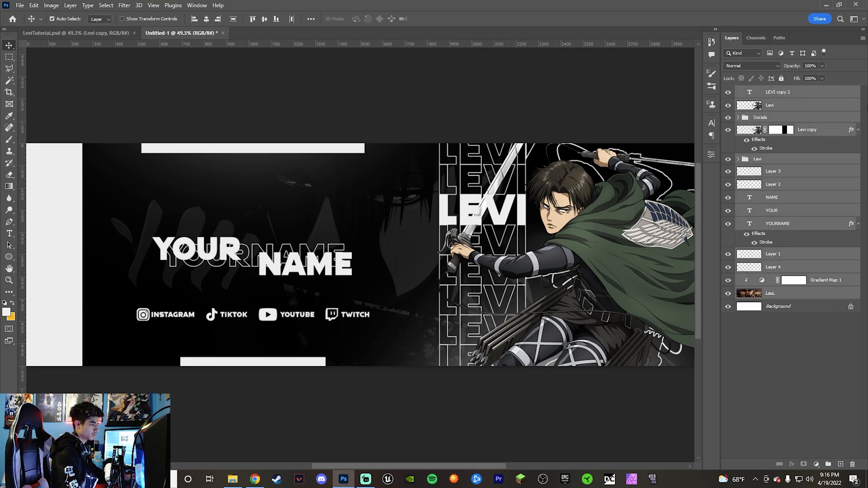
{"action": "key", "text": "ctrl+j"}
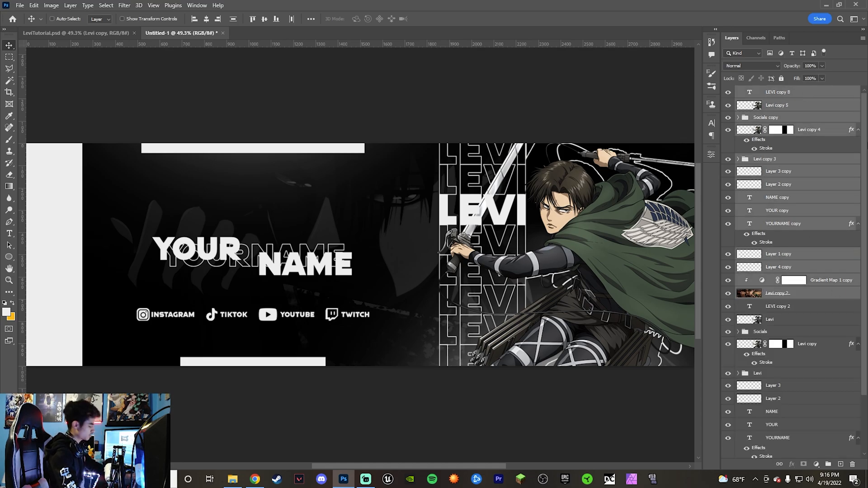
{"action": "key", "text": "ctrl+e"}
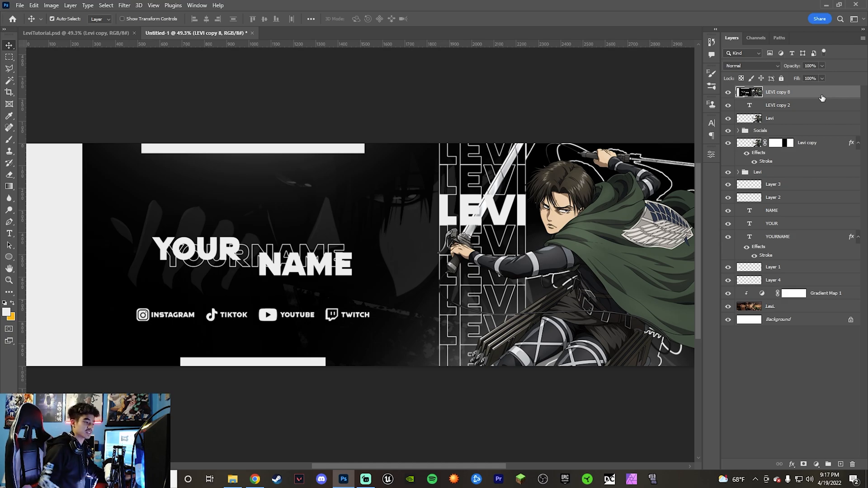
{"action": "right_click", "coordinate": [821, 98]}
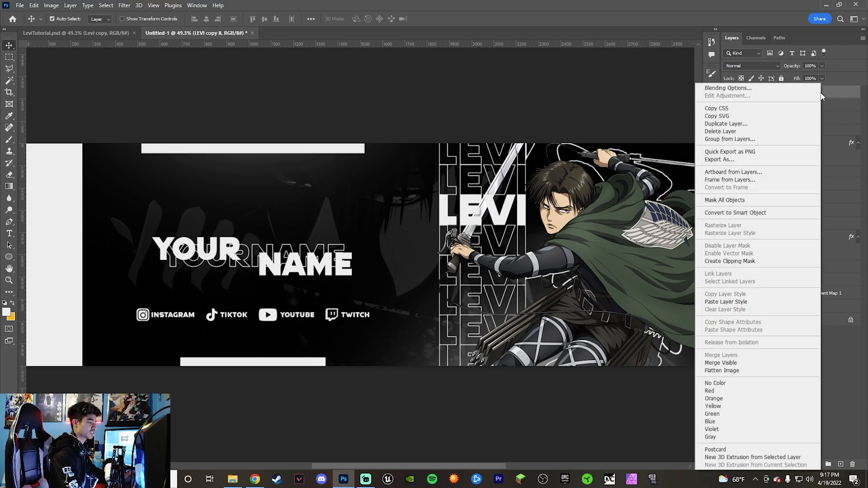
{"action": "left_click", "coordinate": [766, 212]}
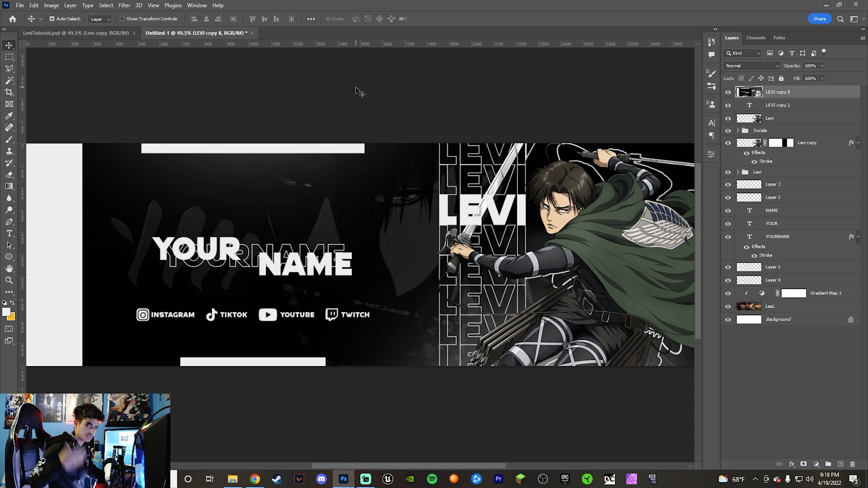
- Apply the Filter Gallery effect to the merged smart object as a smart filter
{"action": "left_click", "coordinate": [124, 5]}
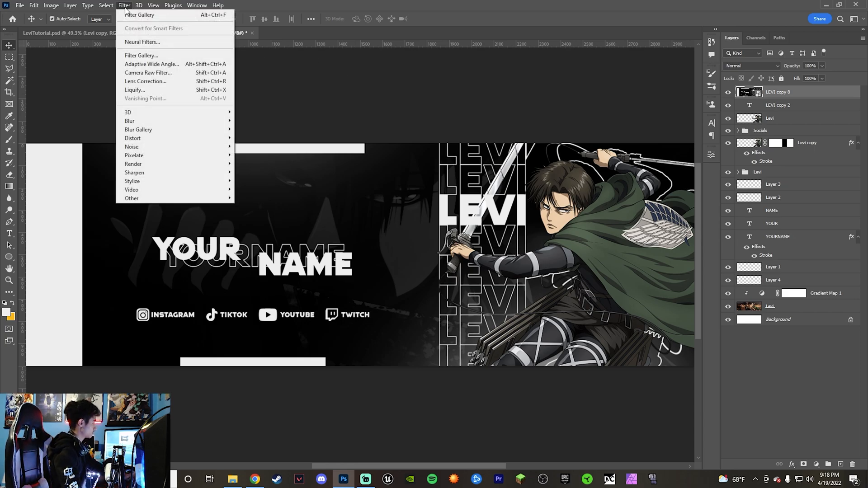
{"action": "left_click", "coordinate": [138, 55]}
{"action": "key", "text": "Return"}
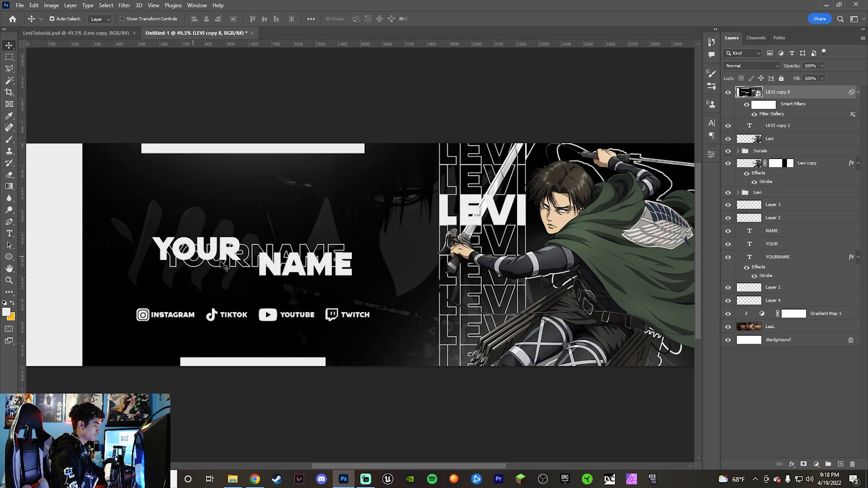
- Start a Camera Raw Filter on the merged smart object with Exposure -0.35, Contrast +20, Highlights +10 and Shadows -16
{"action": "left_click", "coordinate": [97, 35]}
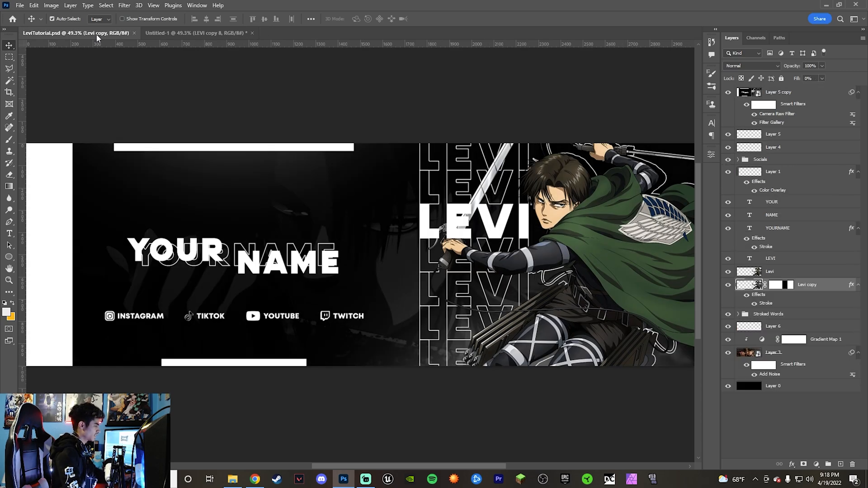
{"action": "left_click", "coordinate": [208, 34]}
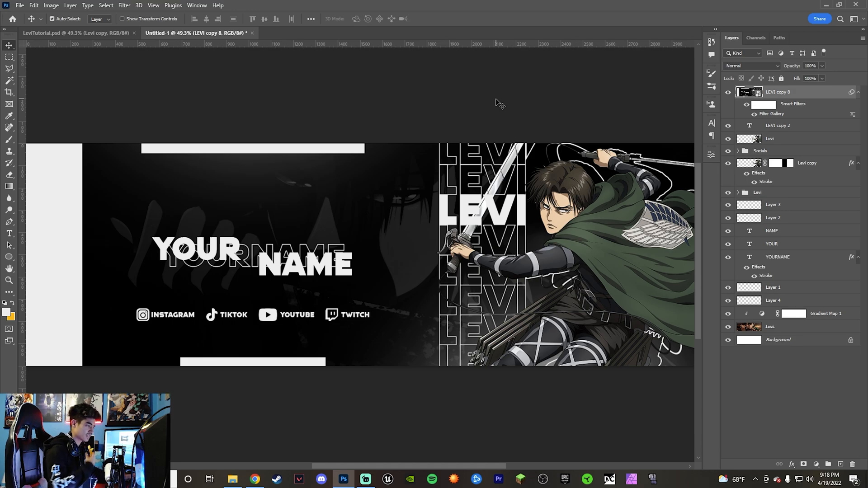
{"action": "left_click", "coordinate": [125, 5]}
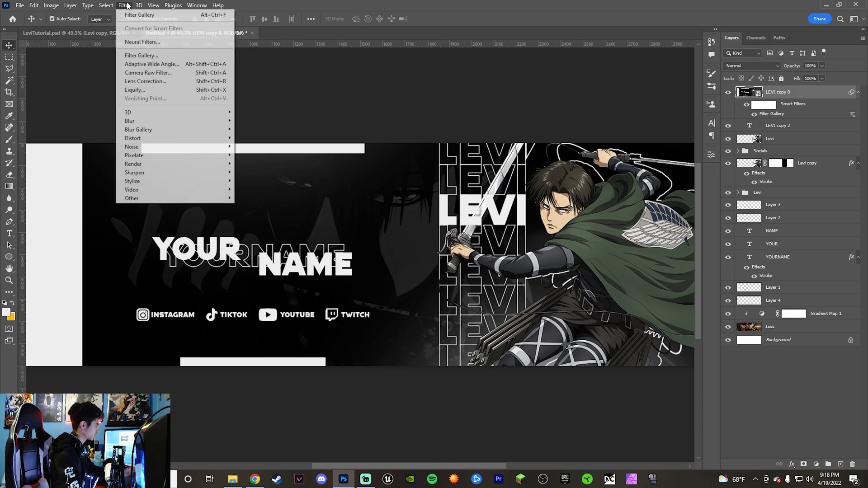
{"action": "left_click", "coordinate": [169, 73]}
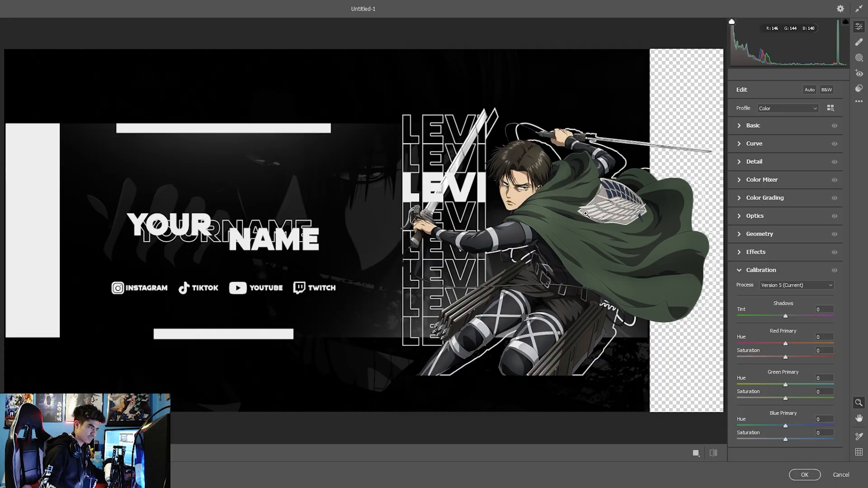
{"action": "left_click", "coordinate": [738, 271]}
{"action": "left_click", "coordinate": [739, 126]}
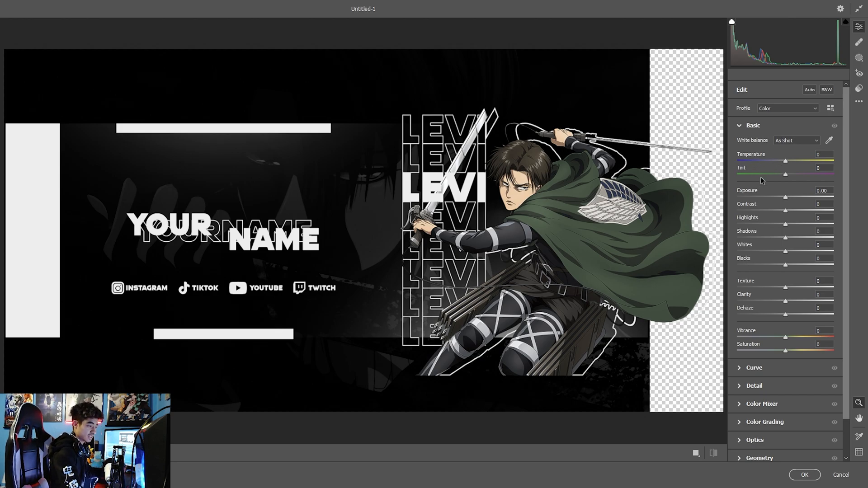
{"action": "left_click_drag", "start_coordinate": [755, 191], "coordinate": [753, 191]}
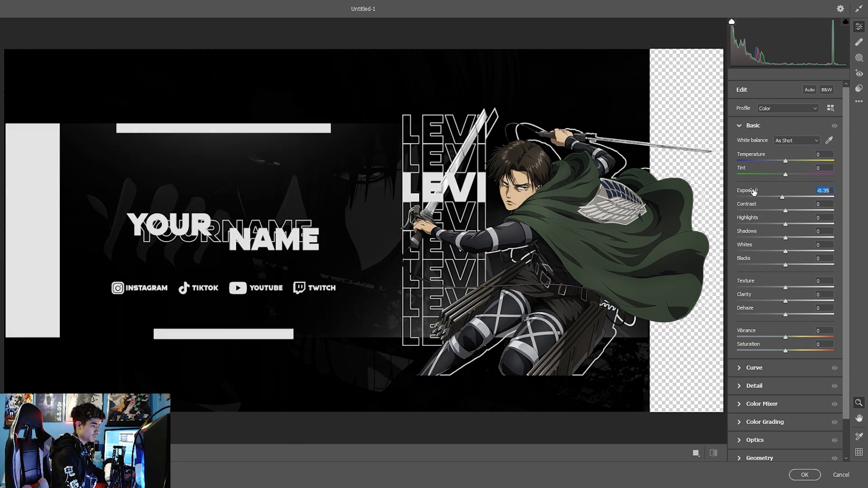
{"action": "left_click_drag", "start_coordinate": [746, 206], "coordinate": [755, 204]}
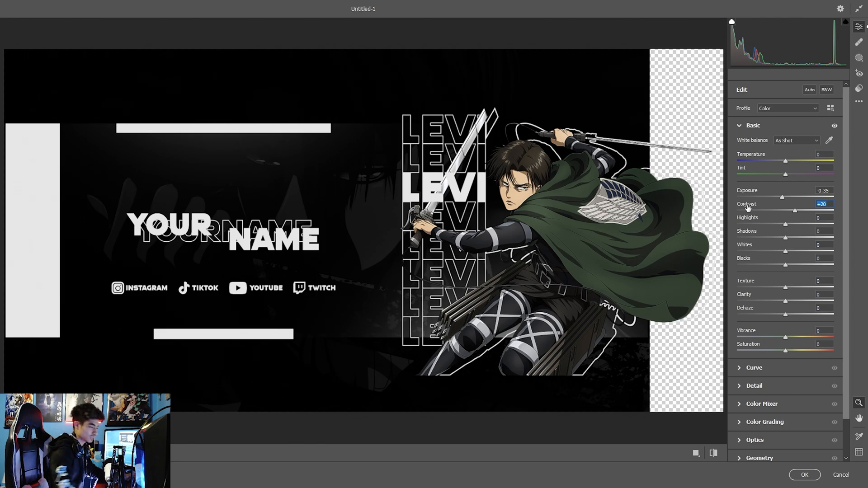
{"action": "mouse_move", "coordinate": [752, 219]}
{"action": "left_mouse_down"}
{"action": "mouse_move", "coordinate": [758, 213]}
{"action": "mouse_move", "coordinate": [746, 235]}
{"action": "left_mouse_up"}
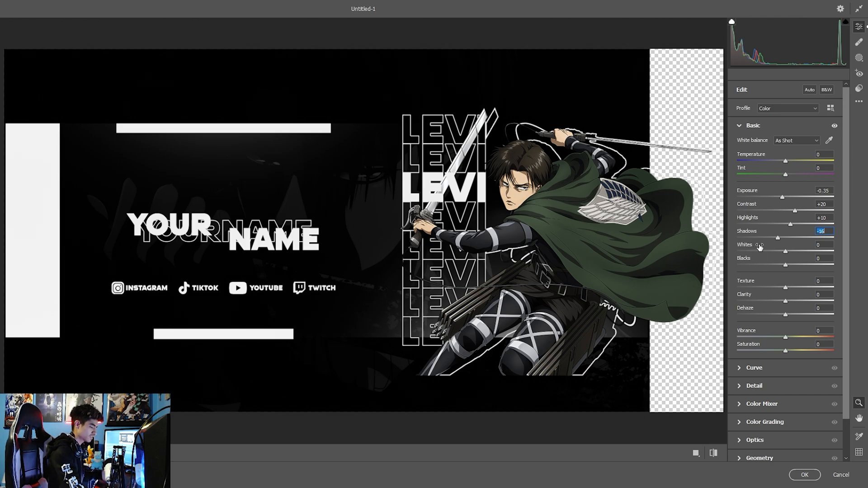
{"action": "left_click", "coordinate": [759, 246]}
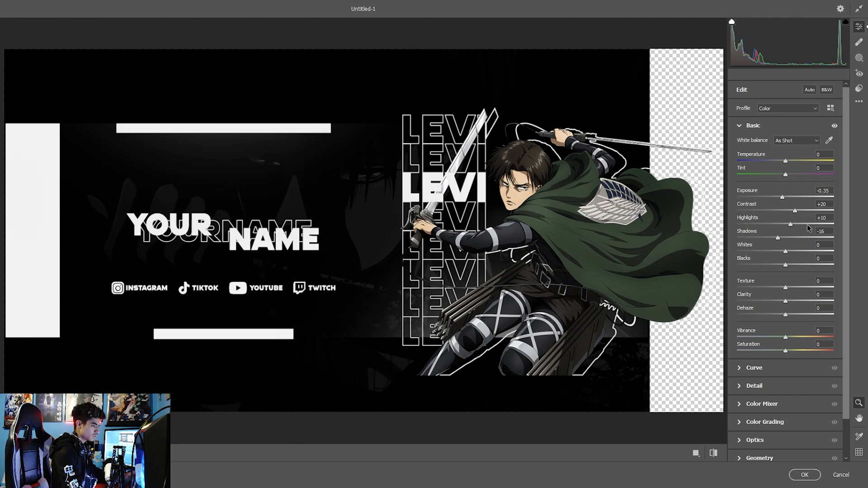
- Compare the banner with and without the Camera Raw tonal adjustments
{"action": "left_click", "coordinate": [713, 453]}
{"action": "left_click", "coordinate": [714, 454]}
{"action": "left_click", "coordinate": [714, 453]}
{"action": "left_click", "coordinate": [714, 454]}
{"action": "left_click", "coordinate": [714, 453]}
{"action": "left_click", "coordinate": [714, 453]}
{"action": "left_click", "coordinate": [714, 453]}
{"action": "left_click", "coordinate": [714, 453]}
- Set the Camera Raw Clarity to +10, Vibrance to +12 and Saturation to +13
{"action": "left_click_drag", "start_coordinate": [743, 298], "coordinate": [749, 298]}
{"action": "left_click_drag", "start_coordinate": [751, 332], "coordinate": [757, 342]}
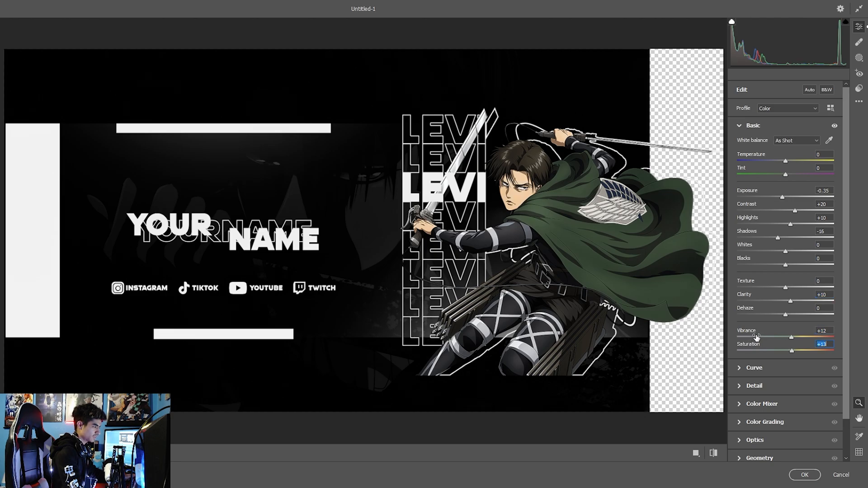
{"action": "left_click", "coordinate": [740, 125]}
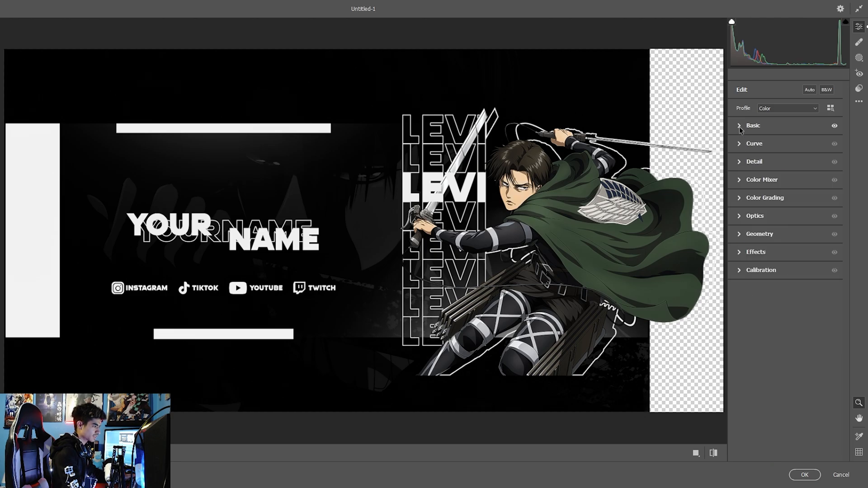
- Boost the Color Mixer saturation, setting Greens to +55 and Blues to +43
{"action": "left_click", "coordinate": [746, 179]}
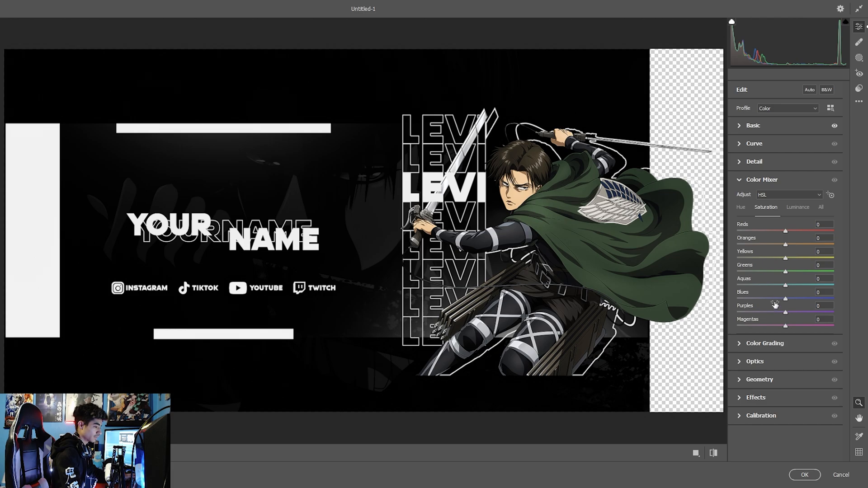
{"action": "left_click_drag", "start_coordinate": [745, 265], "coordinate": [761, 256]}
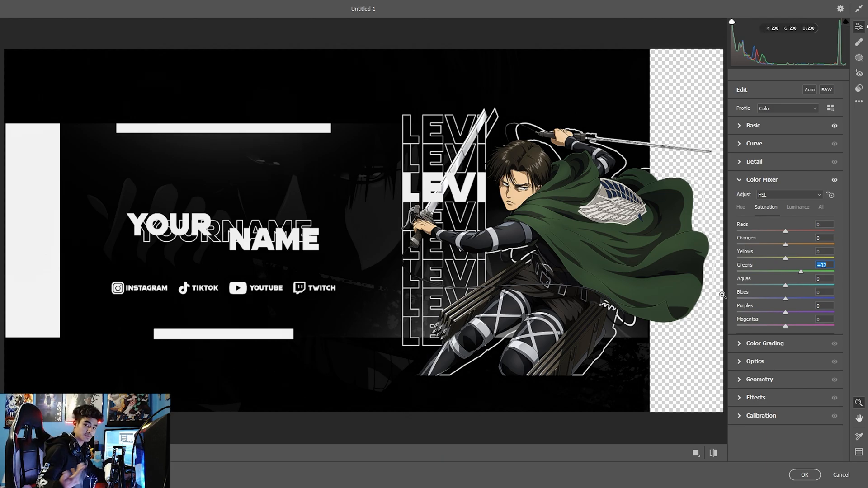
{"action": "left_click_drag", "start_coordinate": [744, 268], "coordinate": [780, 295]}
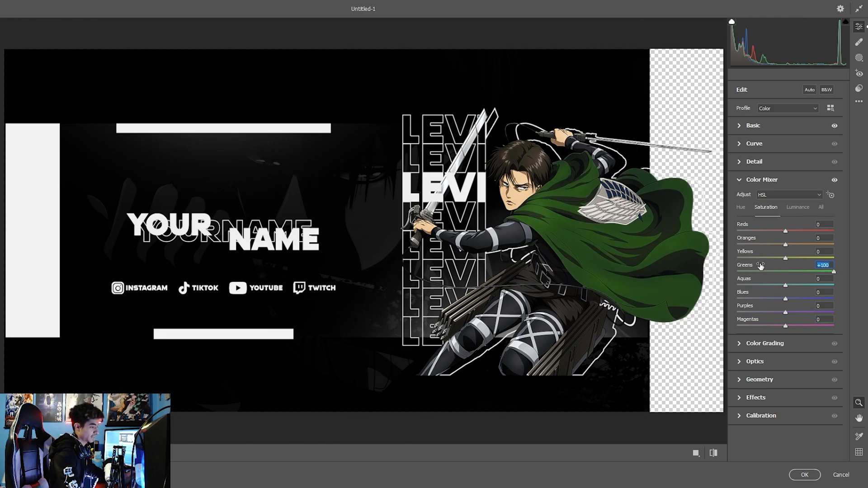
{"action": "left_click_drag", "start_coordinate": [752, 261], "coordinate": [766, 284]}
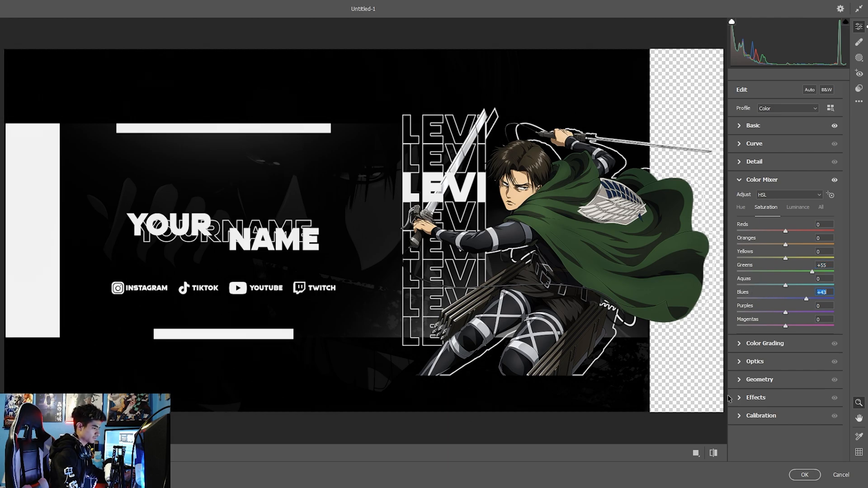
- Show the Before and After views side by side and compare the color changes against the default settings
{"action": "left_click", "coordinate": [714, 453]}
{"action": "left_click", "coordinate": [713, 453]}
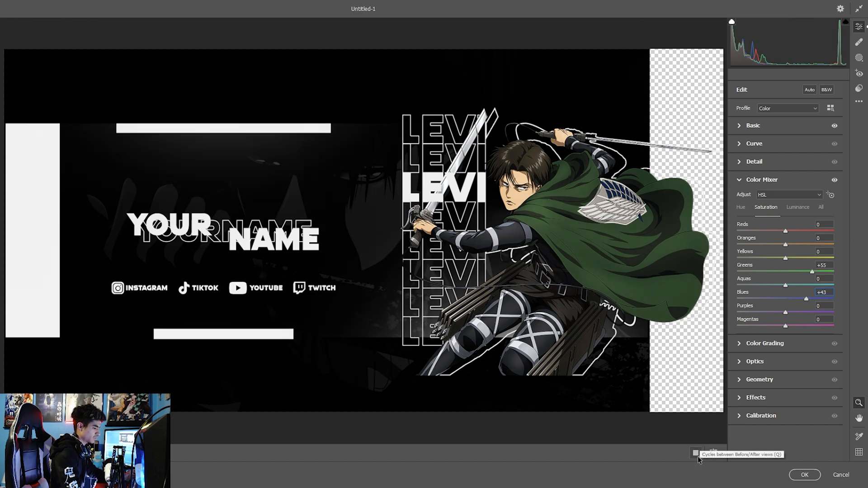
{"action": "left_click", "coordinate": [696, 453]}
{"action": "left_click", "coordinate": [717, 457]}
{"action": "left_click", "coordinate": [717, 458]}
{"action": "left_click", "coordinate": [717, 457]}
{"action": "left_click", "coordinate": [717, 457]}
{"action": "left_click", "coordinate": [717, 458]}
{"action": "left_click", "coordinate": [716, 458]}
{"action": "left_click", "coordinate": [717, 458]}
{"action": "left_click", "coordinate": [717, 457]}
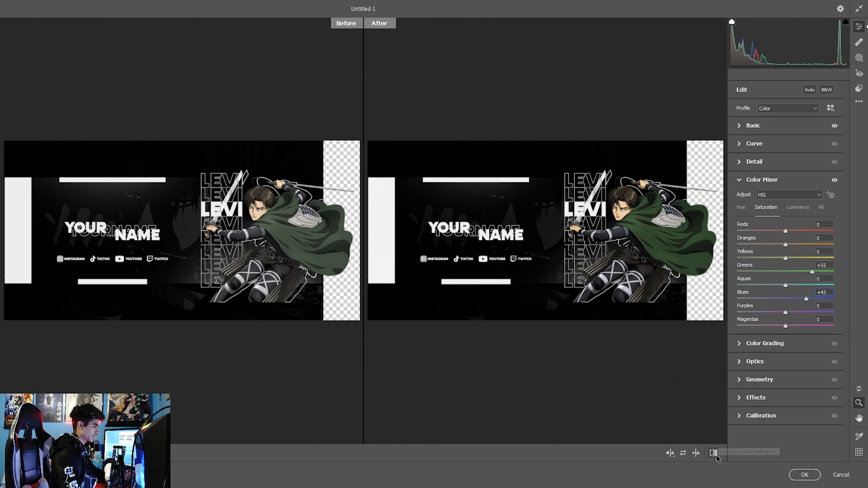
- Set the Greens saturation to +36 in the Color Mixer and apply the Camera Raw Filter
{"action": "left_click_drag", "start_coordinate": [761, 267], "coordinate": [748, 270]}
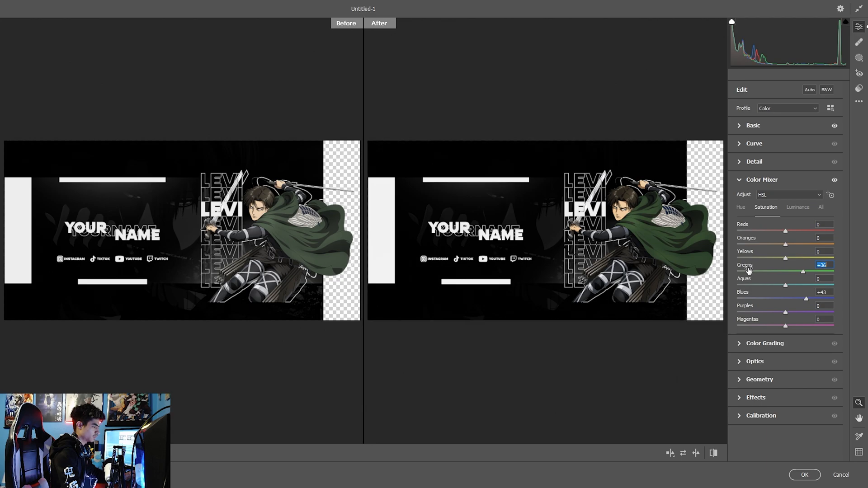
{"action": "left_click", "coordinate": [740, 181]}
{"action": "left_click", "coordinate": [740, 271]}
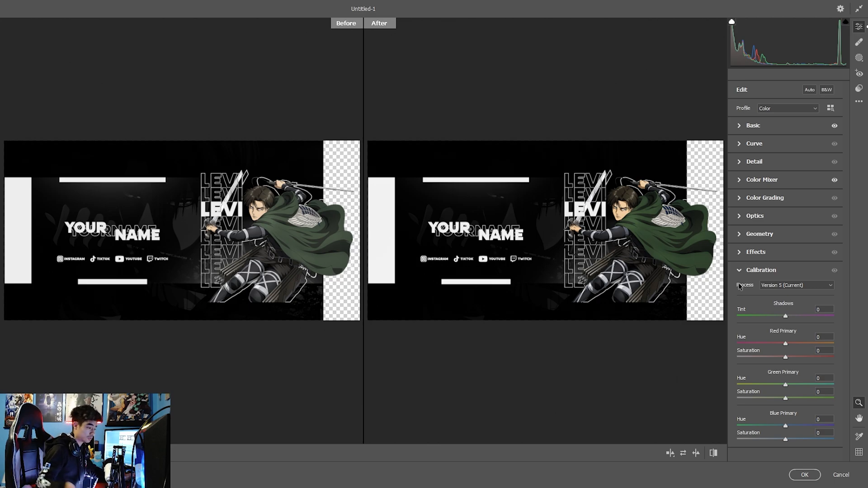
{"action": "left_click", "coordinate": [738, 271]}
{"action": "left_click", "coordinate": [713, 453]}
{"action": "left_click", "coordinate": [713, 453]}
{"action": "left_click", "coordinate": [713, 453]}
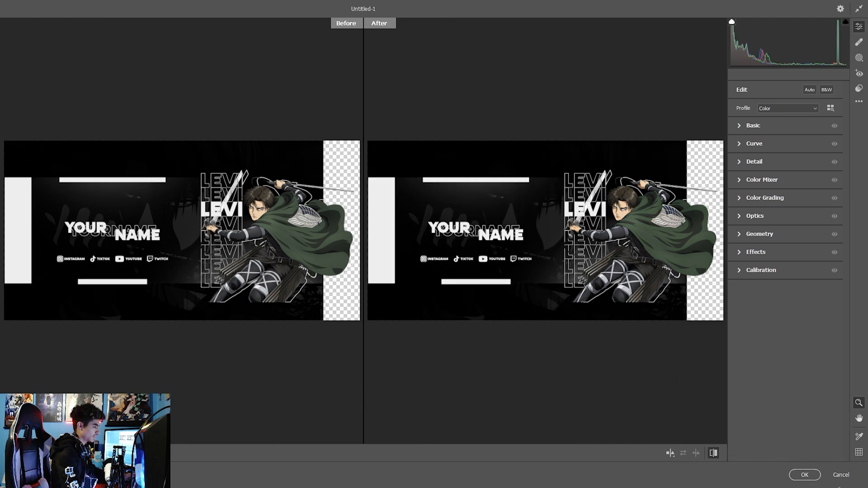
{"action": "left_click", "coordinate": [804, 475]}
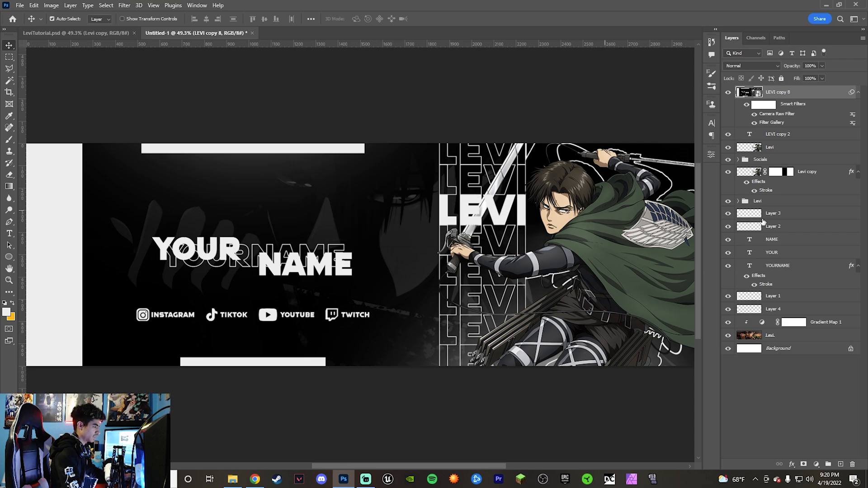
- Compare the banner with and without the filtered smart object by toggling the top layer's visibility
{"action": "left_click", "coordinate": [727, 93]}
{"action": "left_click", "coordinate": [728, 94]}
{"action": "left_click", "coordinate": [727, 93]}
{"action": "left_click", "coordinate": [728, 94]}
{"action": "left_click", "coordinate": [728, 94]}
{"action": "left_click", "coordinate": [727, 94]}
{"action": "left_click", "coordinate": [728, 93]}
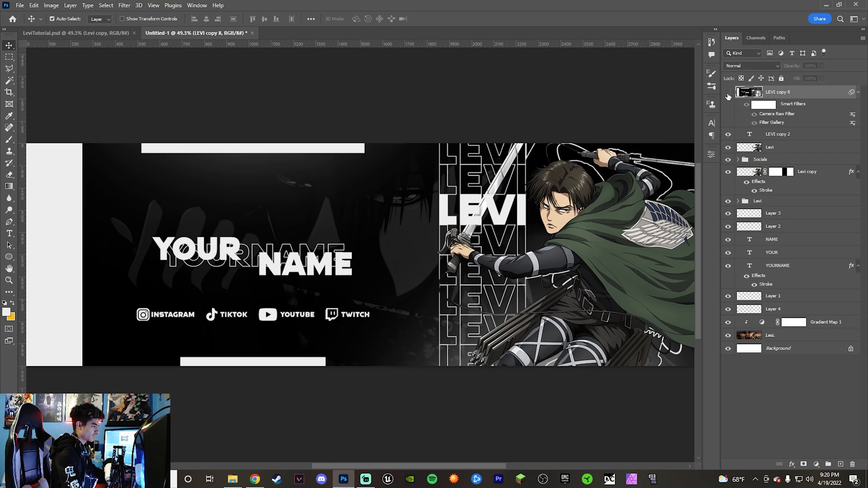
{"action": "left_click", "coordinate": [728, 94]}
{"action": "left_click", "coordinate": [727, 93]}
{"action": "left_click", "coordinate": [727, 94]}
{"action": "left_click", "coordinate": [727, 94]}
{"action": "left_click", "coordinate": [727, 93]}
{"action": "left_click", "coordinate": [728, 94]}
{"action": "left_click", "coordinate": [727, 93]}
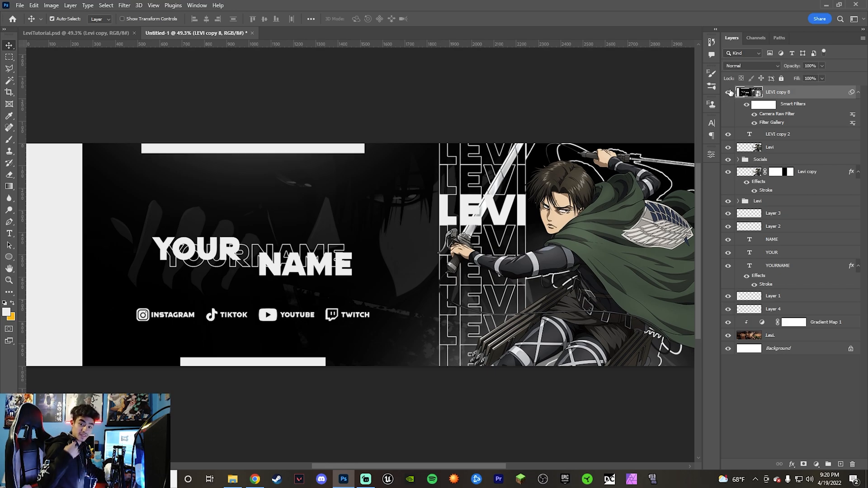